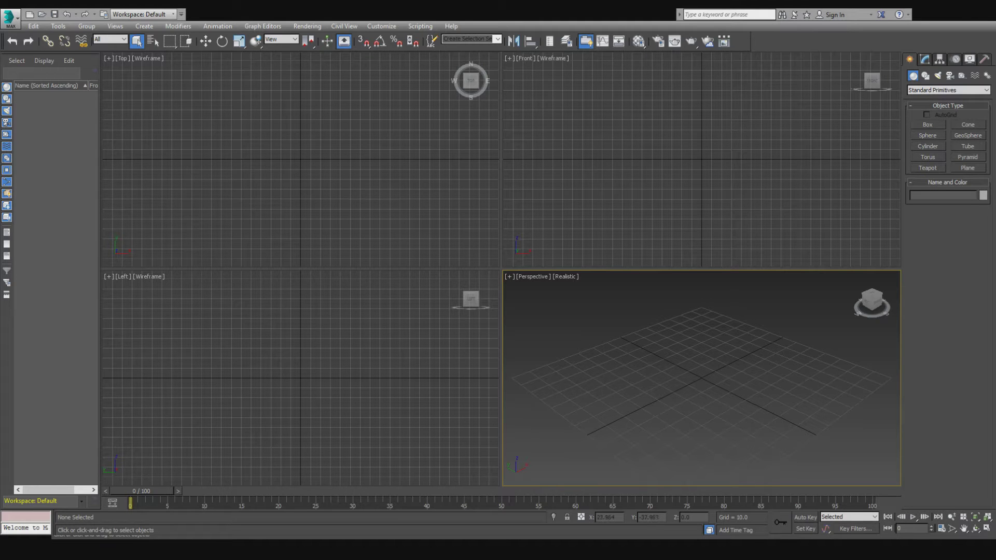
- Maximize the Perspective viewport and switch it to the Top view
middle_click_drag(734, 378, 737, 350)
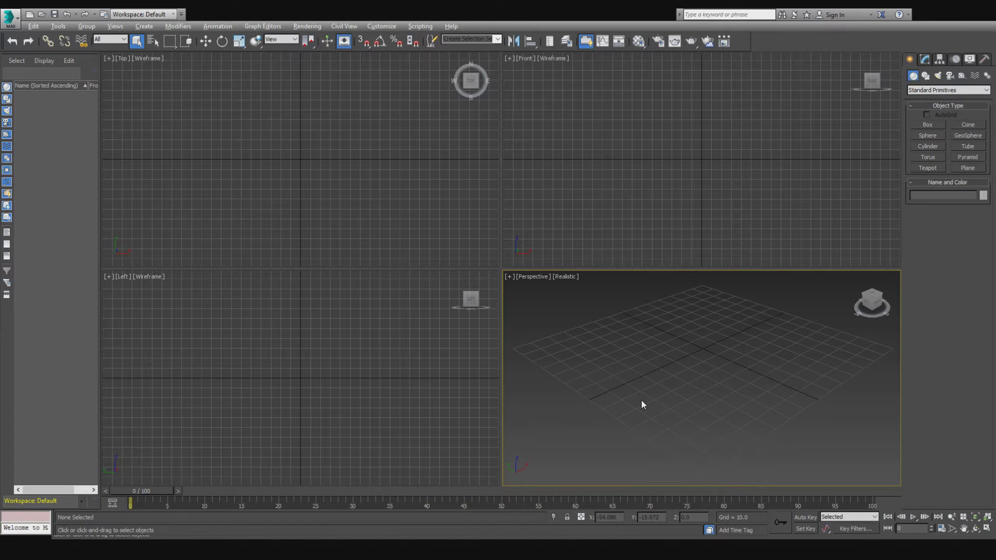
key("alt+w")
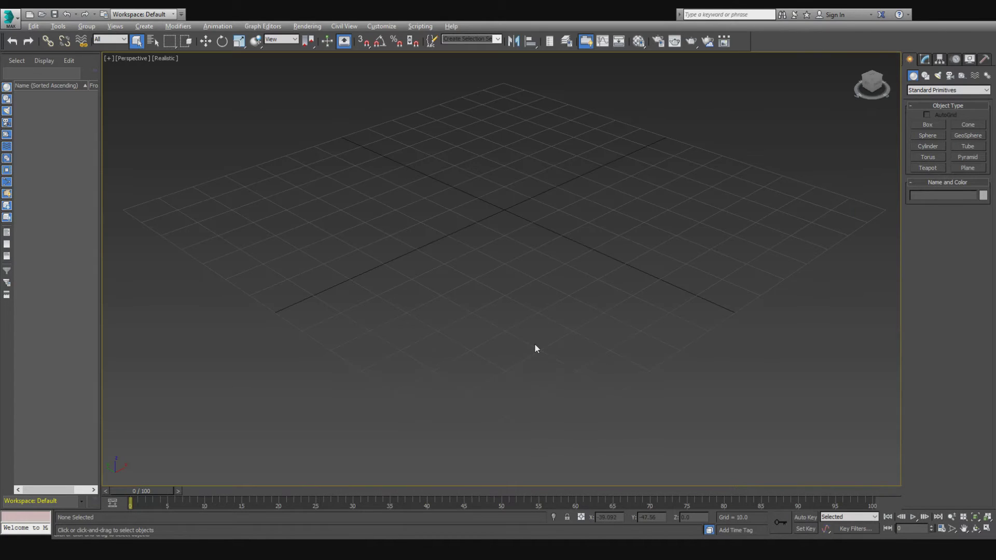
middle_click_drag(484, 196, 509, 233)
key("t")
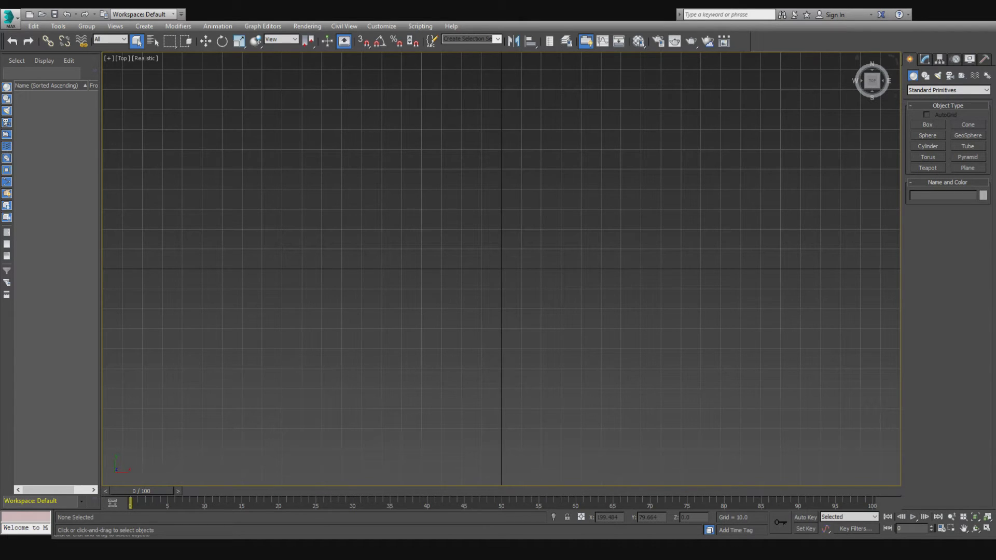
- Create a thin upright box below the grid's horizontal axis, about 180 wide, 0.8 long and 76 high
left_click(915, 125)
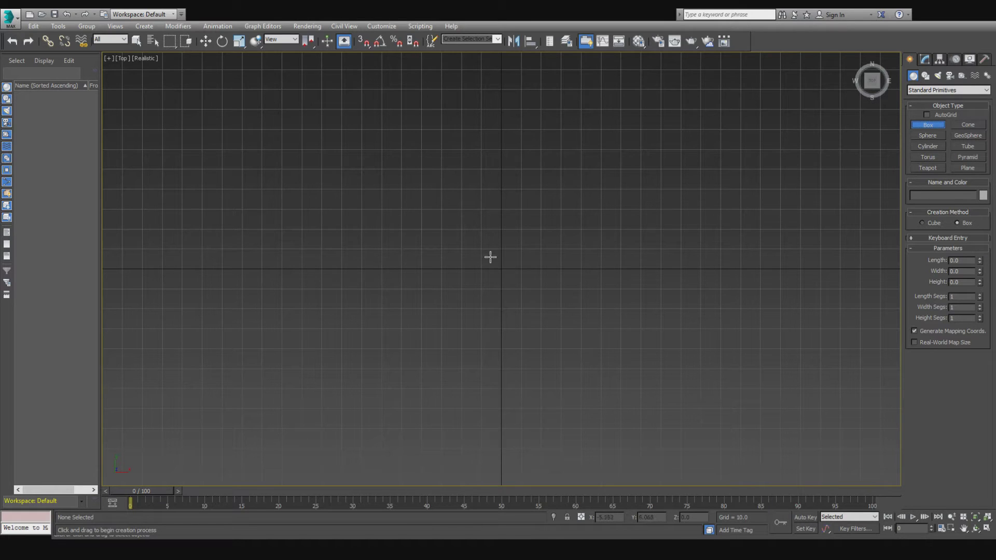
mouse_move(875, 92)
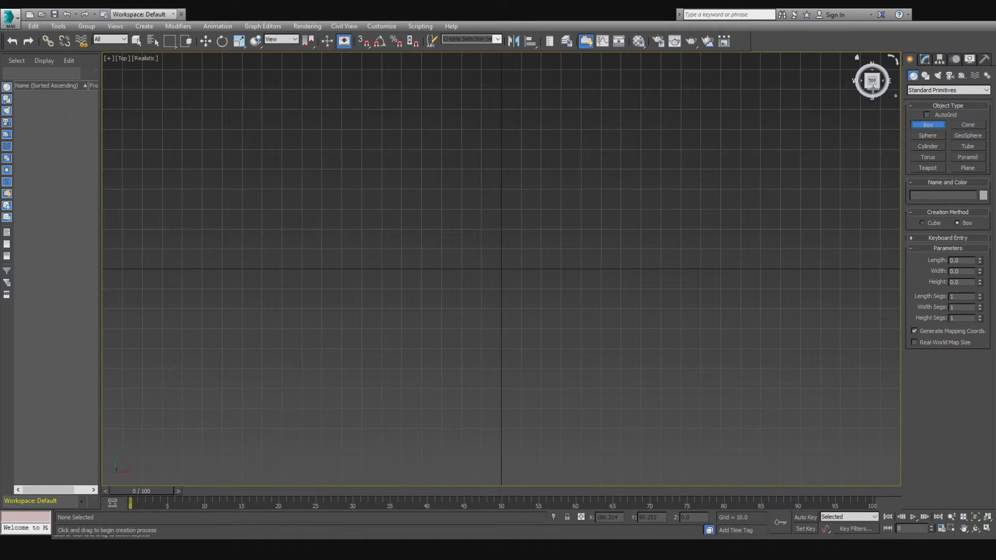
left_click(874, 90)
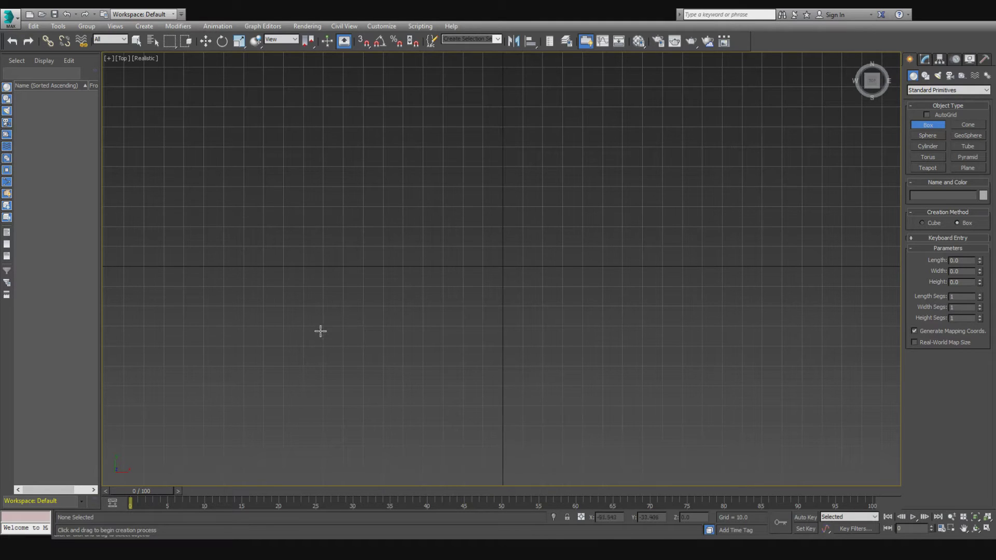
left_click_drag(324, 325, 744, 325)
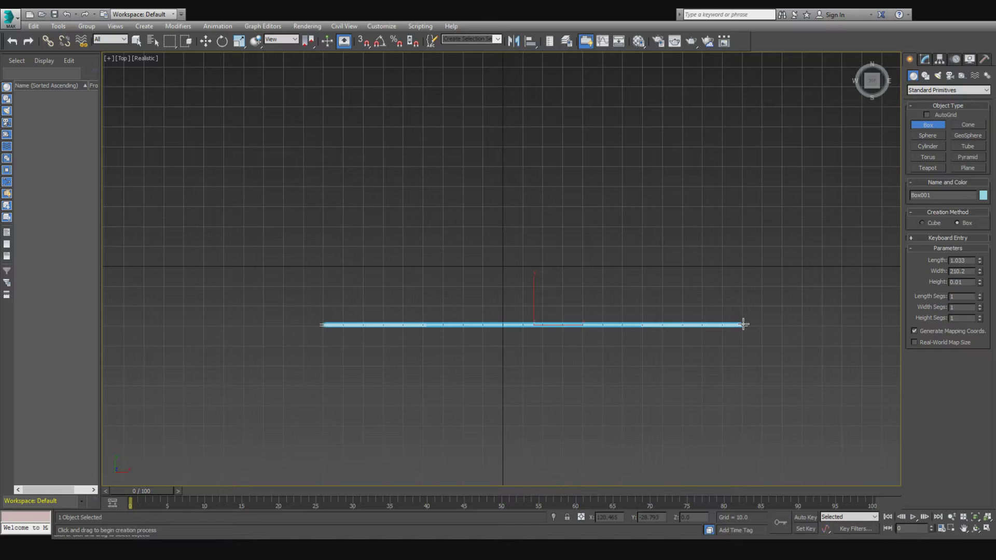
left_click_drag(743, 325, 684, 326)
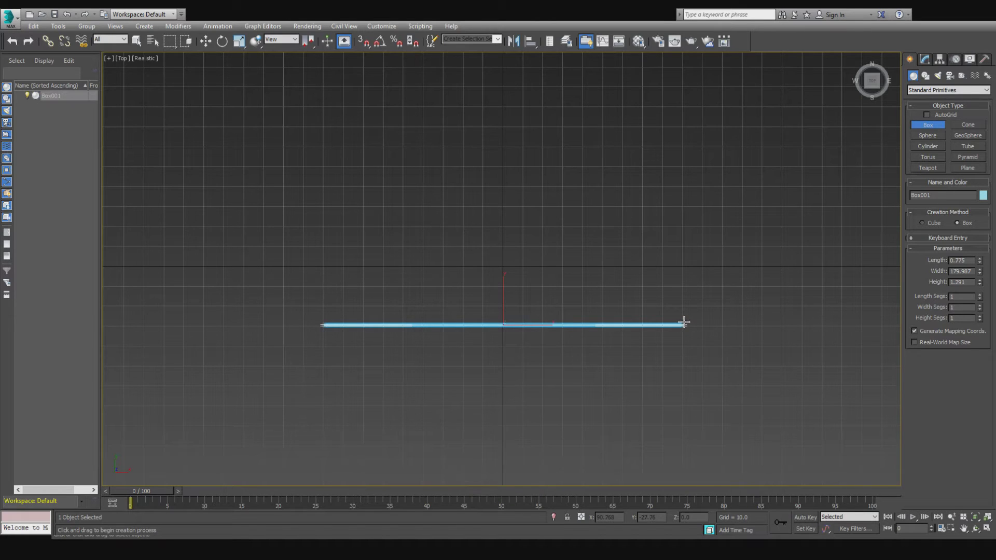
left_click(597, 172)
middle_click_drag(642, 323, 594, 252, "alt")
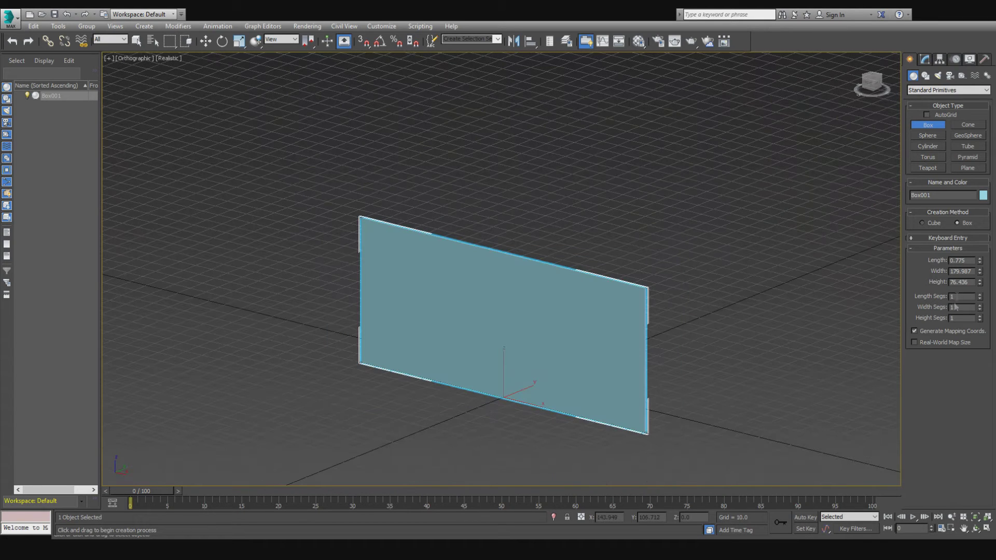
- Set the box's length to 2
left_click_drag(967, 261, 918, 280)
type("2")
key("Return")
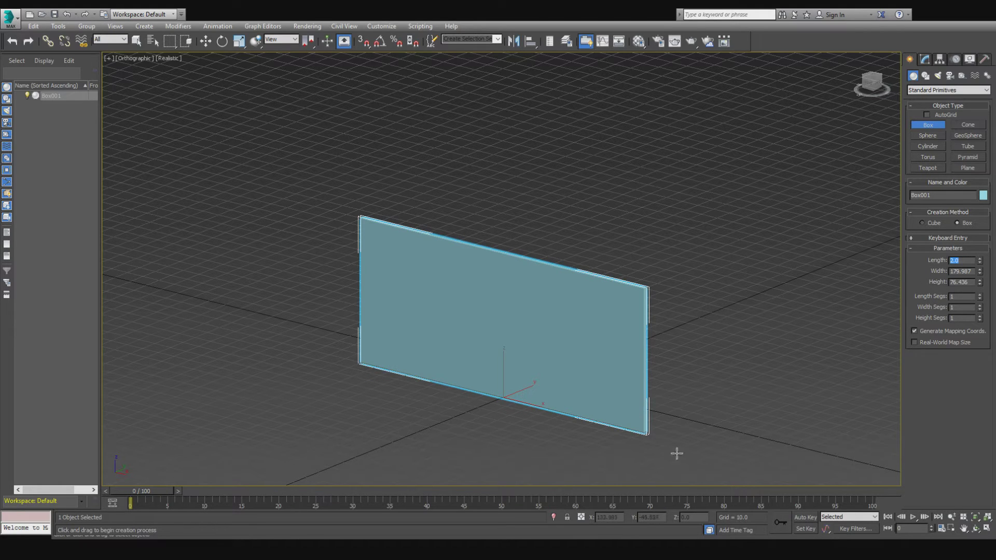
key("BackSpace")
type("2")
key("Return")
- In the Left view, nudge the box about 0.64 units horizontally towards the world origin
left_click(816, 349)
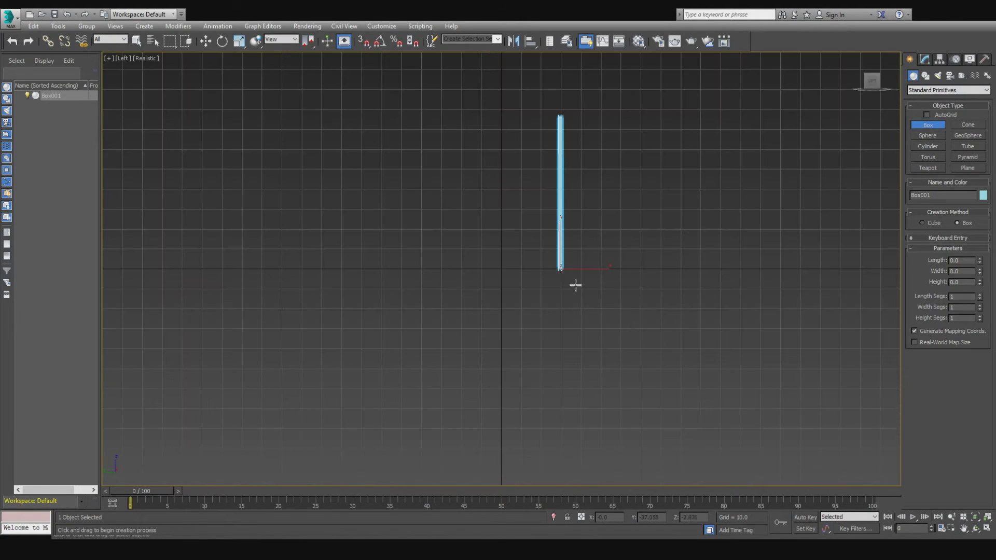
scroll(558, 240, "up", 4)
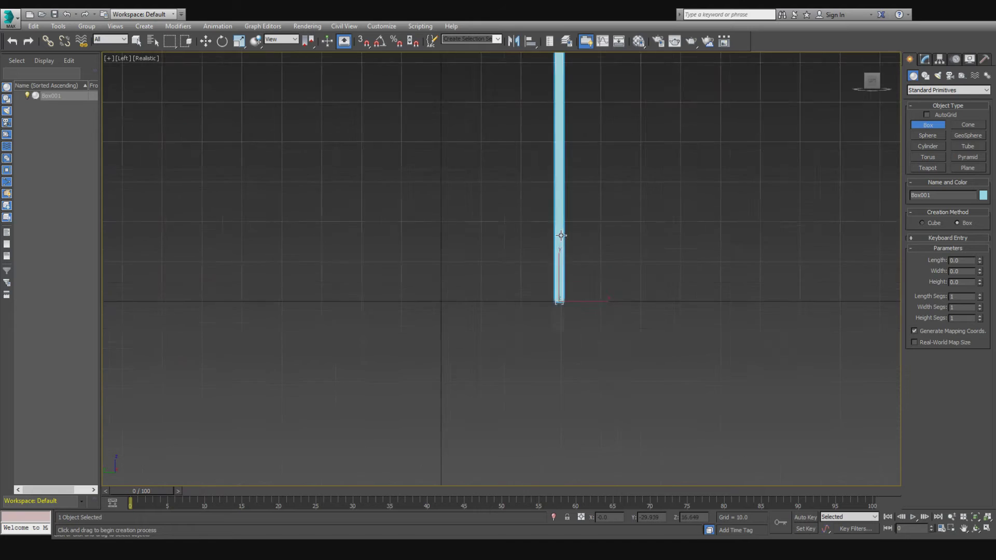
scroll(545, 259, "down", 4)
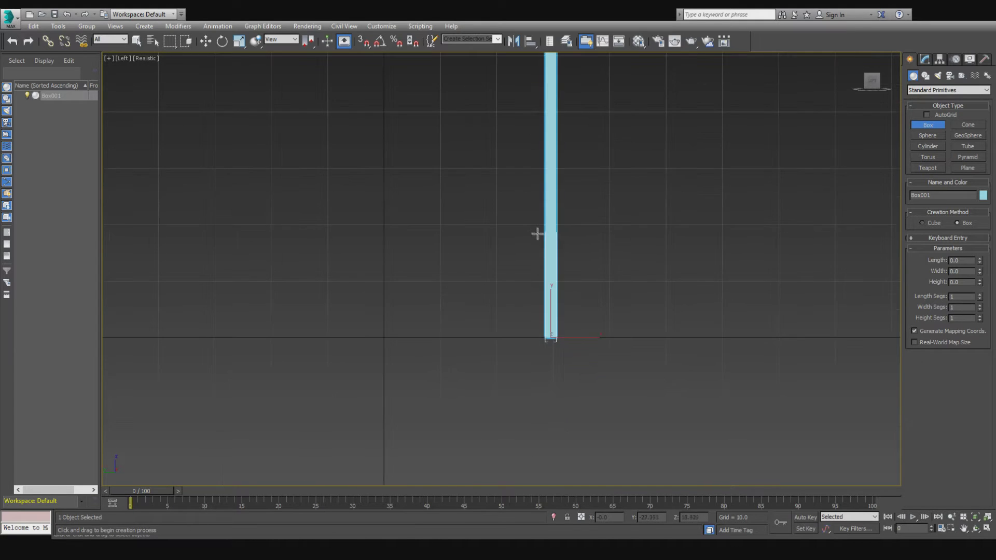
key("w")
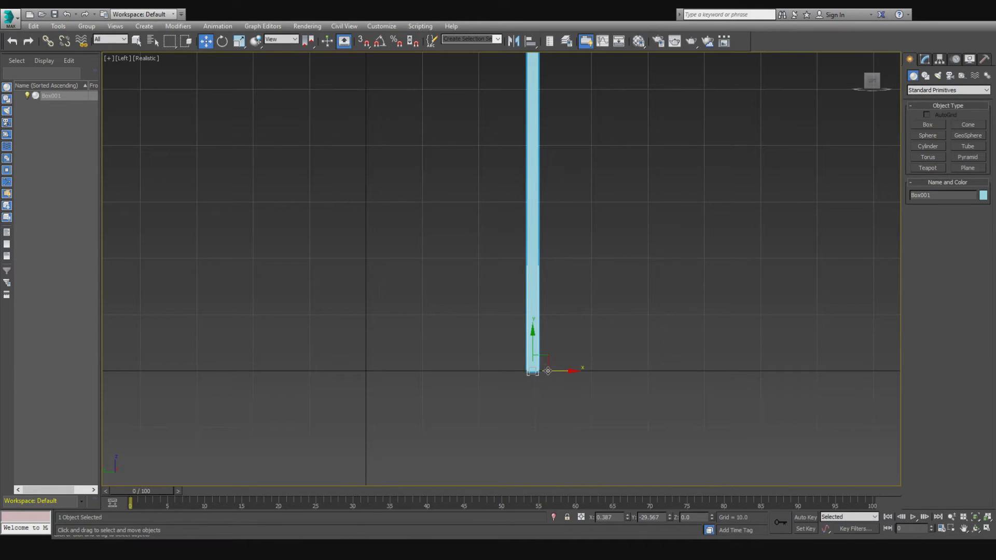
left_click_drag(548, 372, 542, 371)
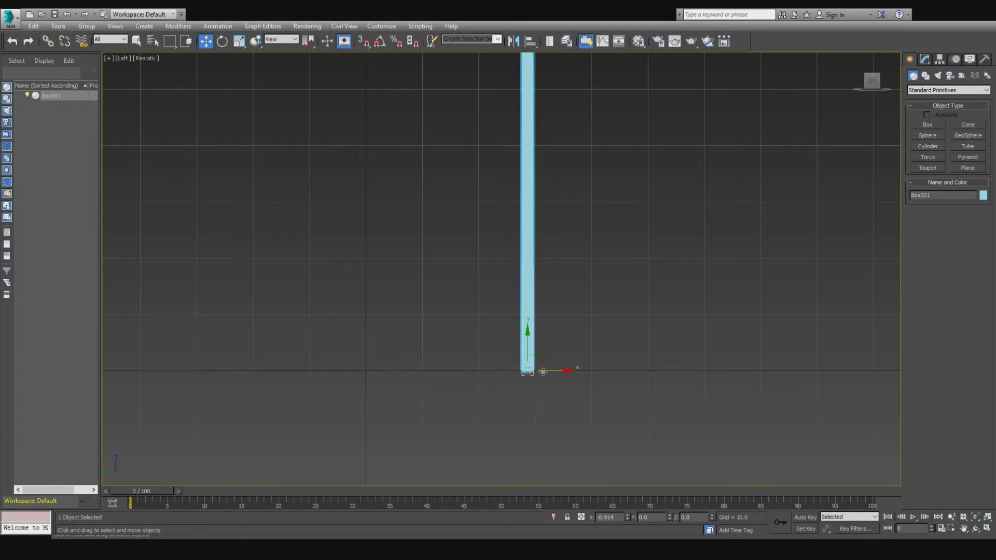
left_click_drag(543, 372, 545, 371)
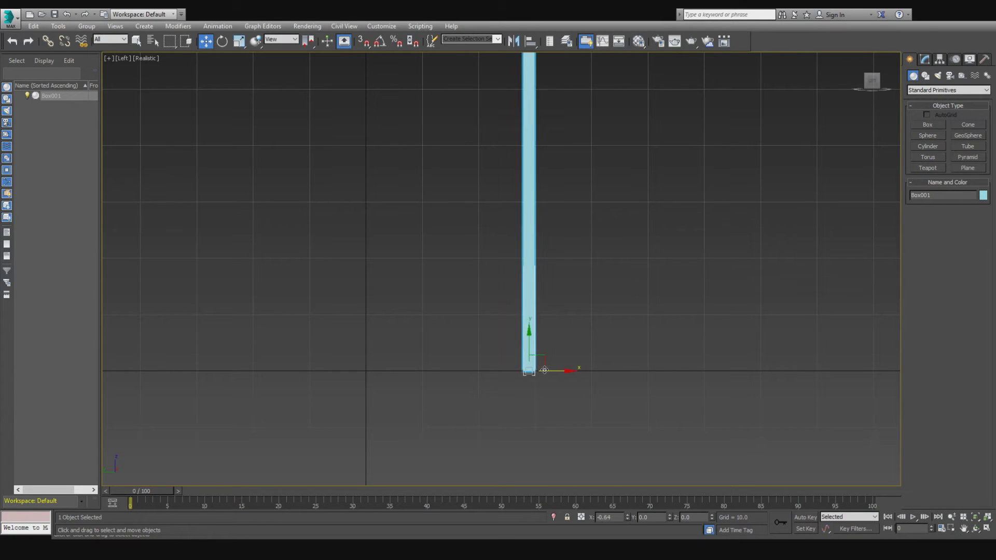
left_click(618, 190)
- Select the box, open its parameters for modification and set its width to 160
left_click(926, 60)
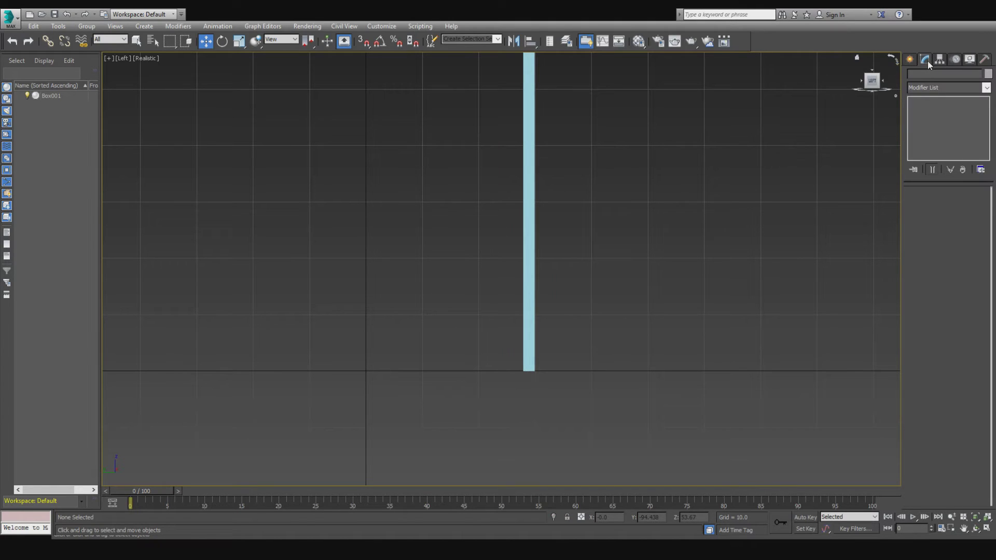
left_click(530, 254)
middle_click_drag(726, 242, 688, 233, "alt")
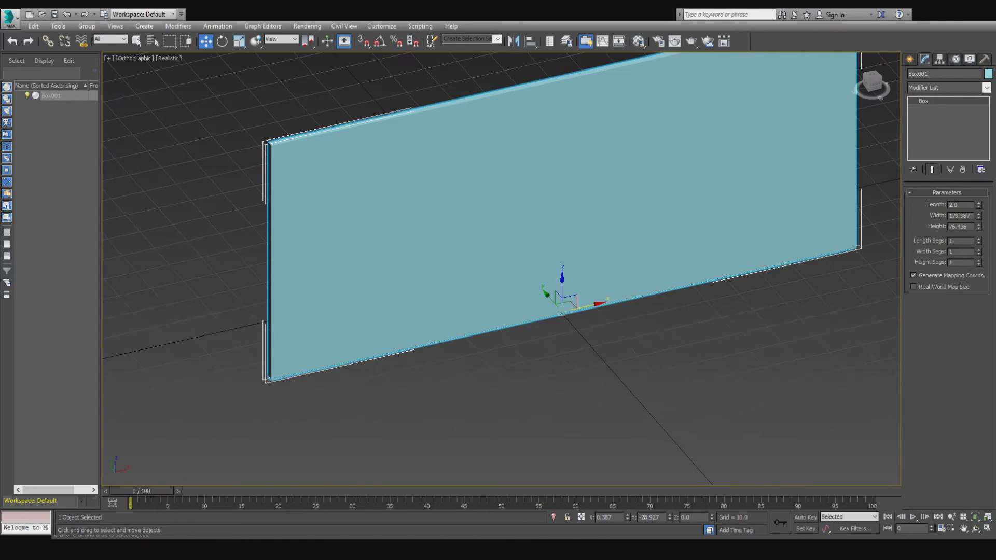
left_click_drag(971, 215, 914, 211)
type("150")
key("Return")
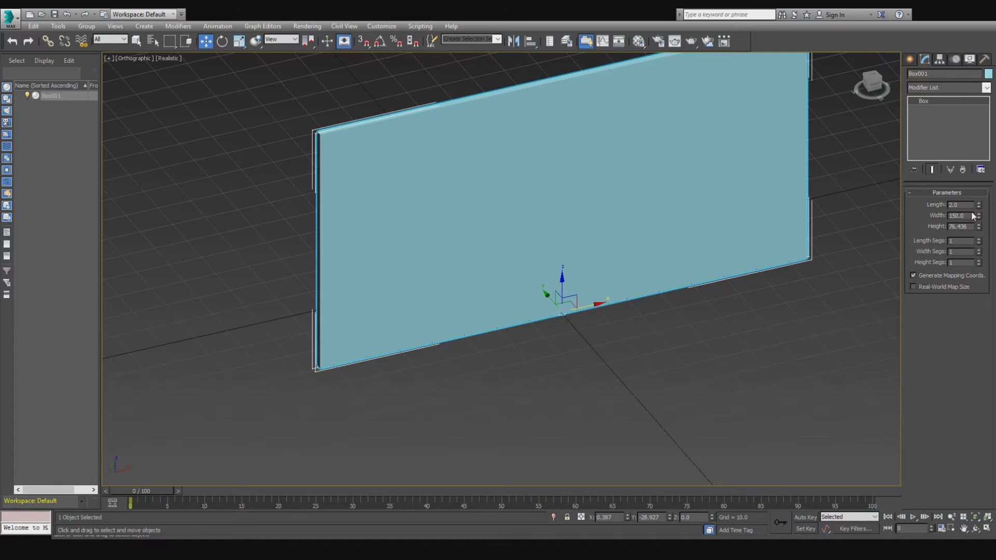
double_click(951, 216)
type("160")
key("Return")
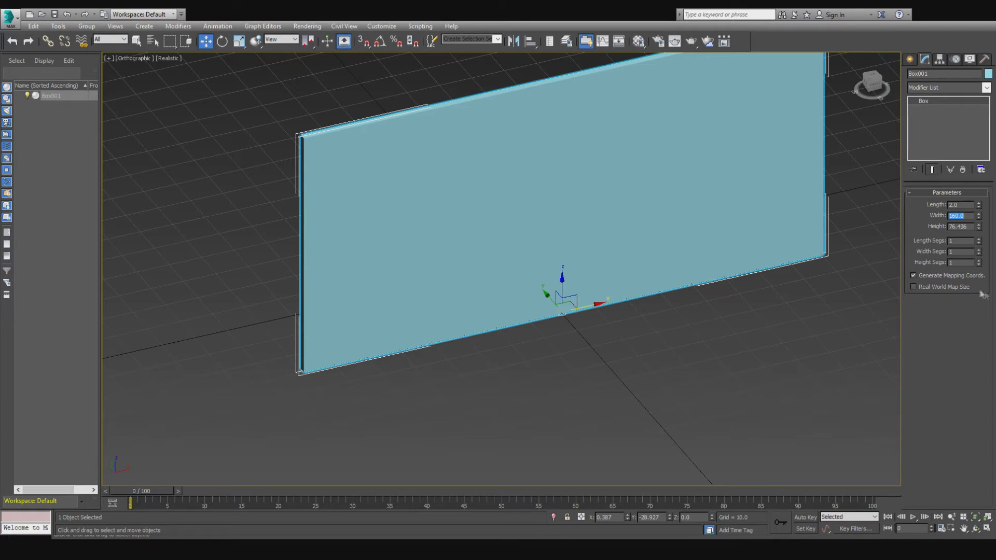
- Set the box's height to 30
key("Tab")
type("3")
key("Return")
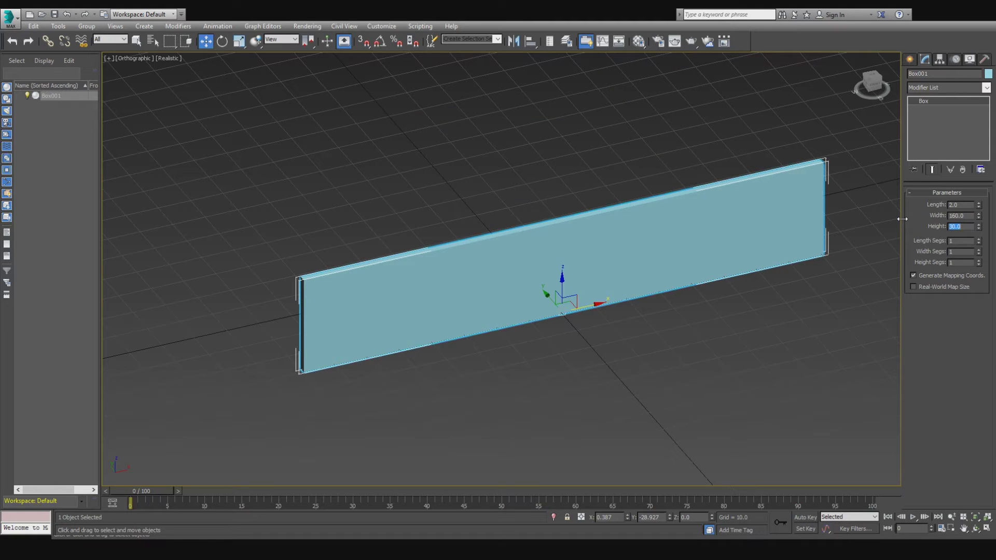
type("f0")
key("Return")
- Examine the resized box's proportions from the front and from the side, leaving it selected
left_click(687, 321)
key("f")
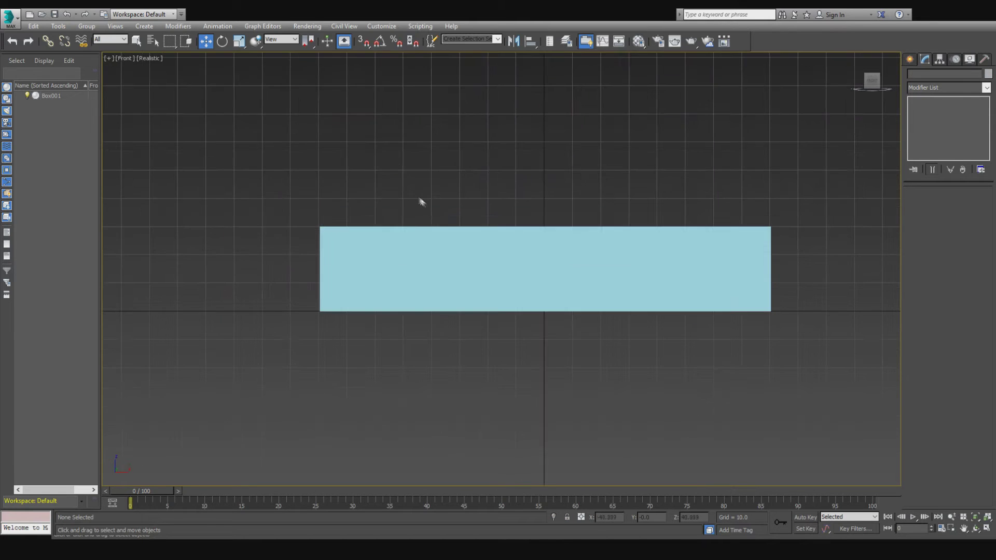
scroll(534, 259, "up", 2)
left_click(537, 260)
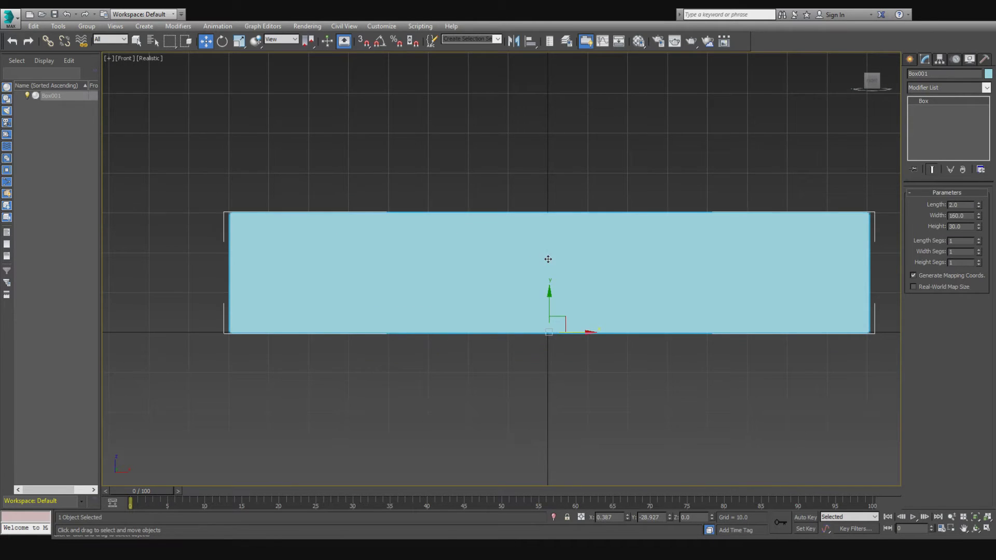
middle_click_drag(548, 259, 525, 299)
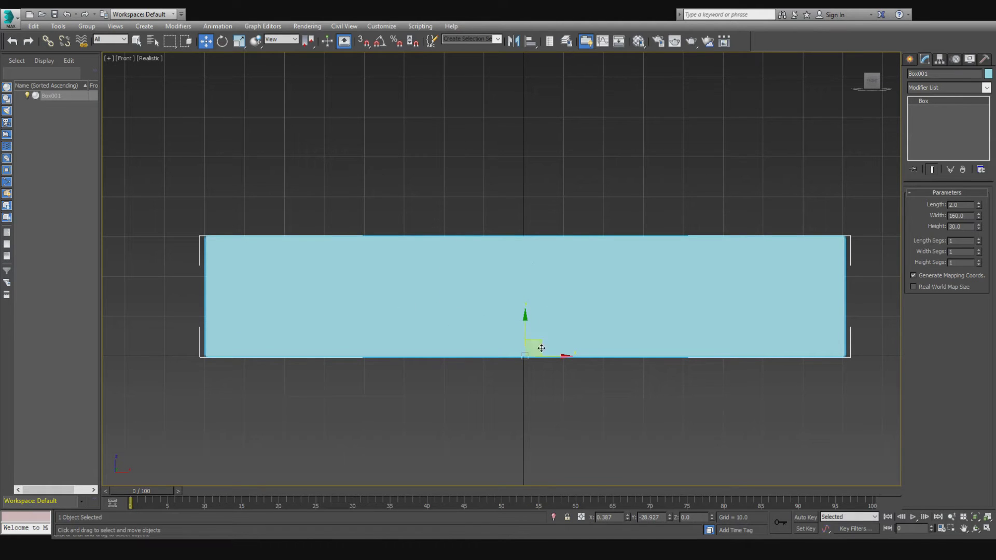
scroll(560, 347, "down", 2)
middle_click_drag(746, 374, 545, 303, "alt")
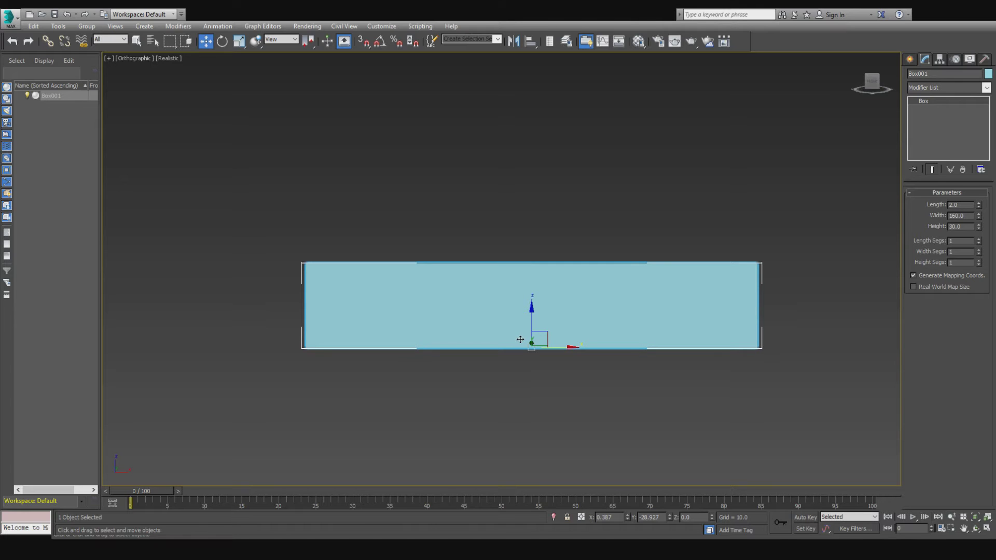
scroll(735, 271, "down", 2)
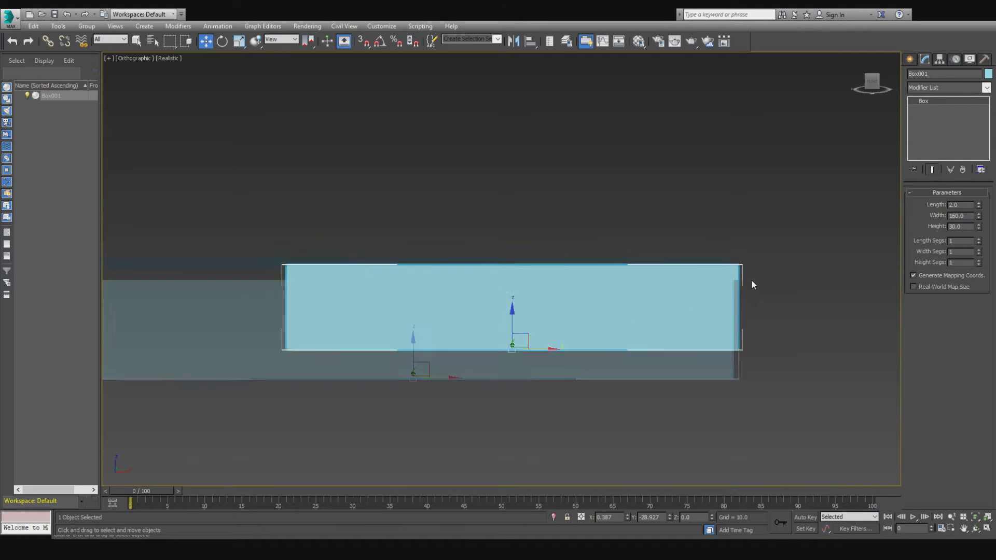
middle_click_drag(744, 287, 597, 334, "alt")
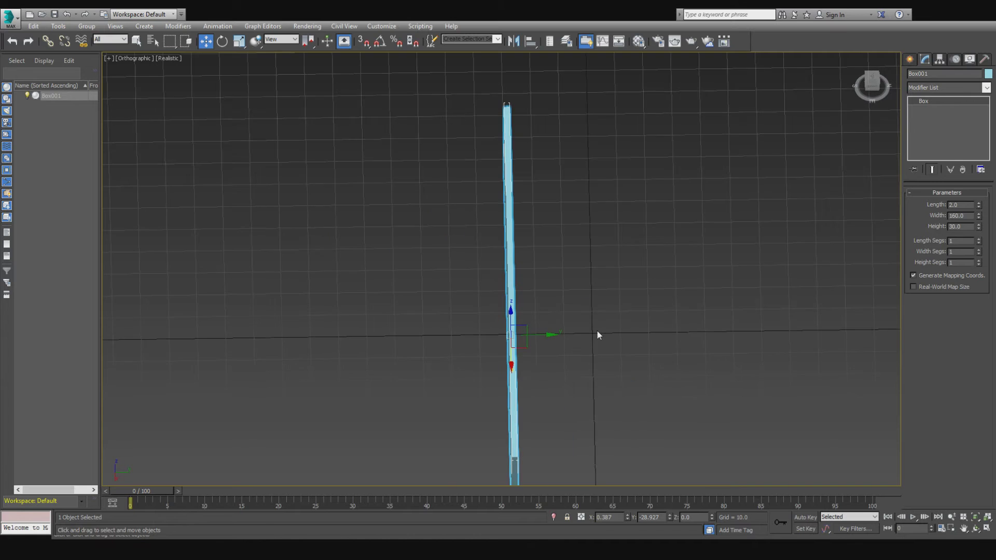
- Show the box in the Top view and convert it to an Editable Poly
key("t")
middle_click_drag(510, 312, 521, 345)
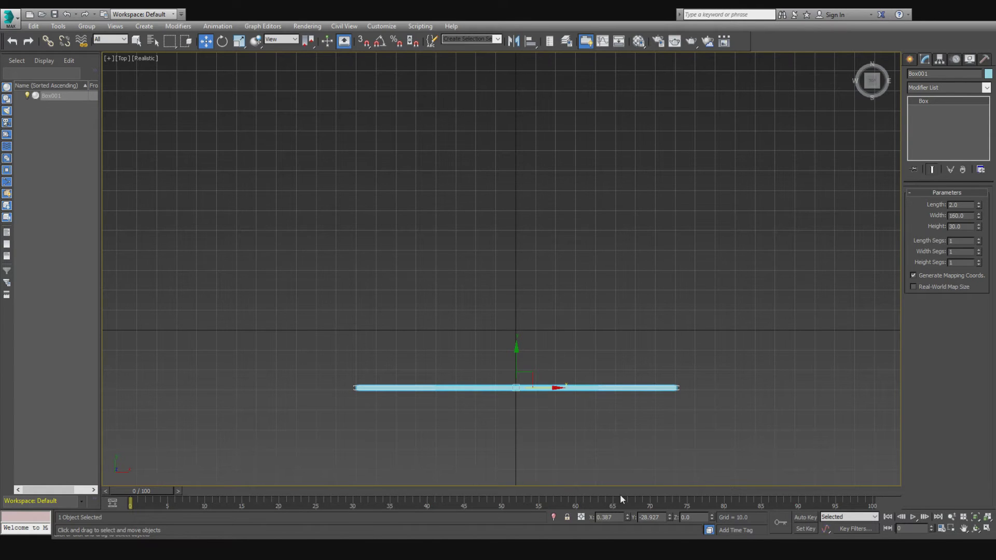
left_click(664, 504)
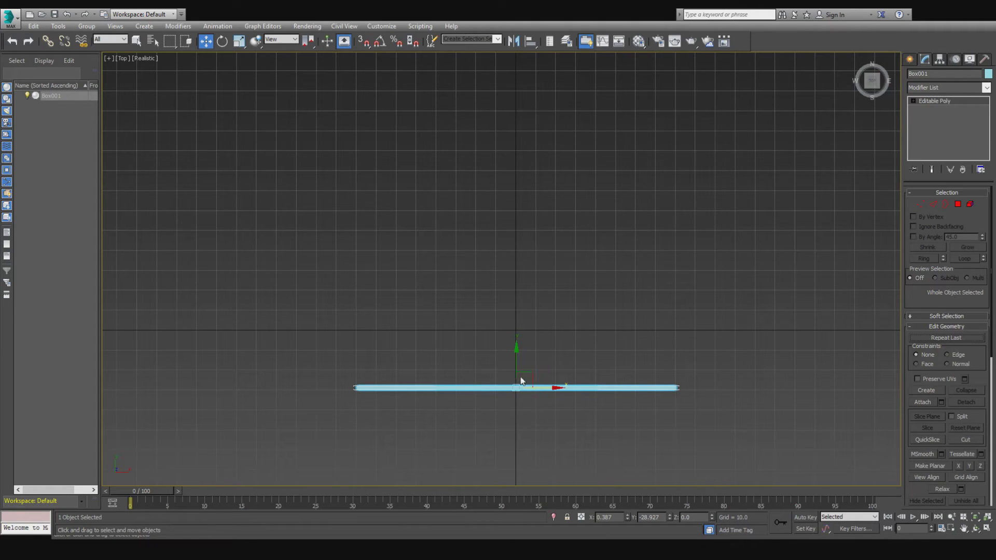
- Clone the panel along the Y axis, placing the copy about 120 units from the original
key("e")
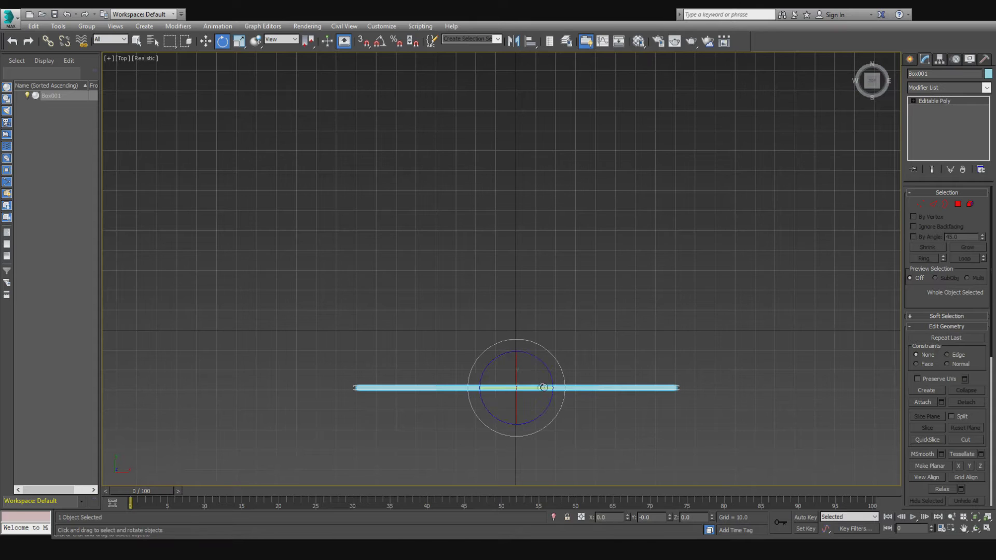
key("q")
key("w")
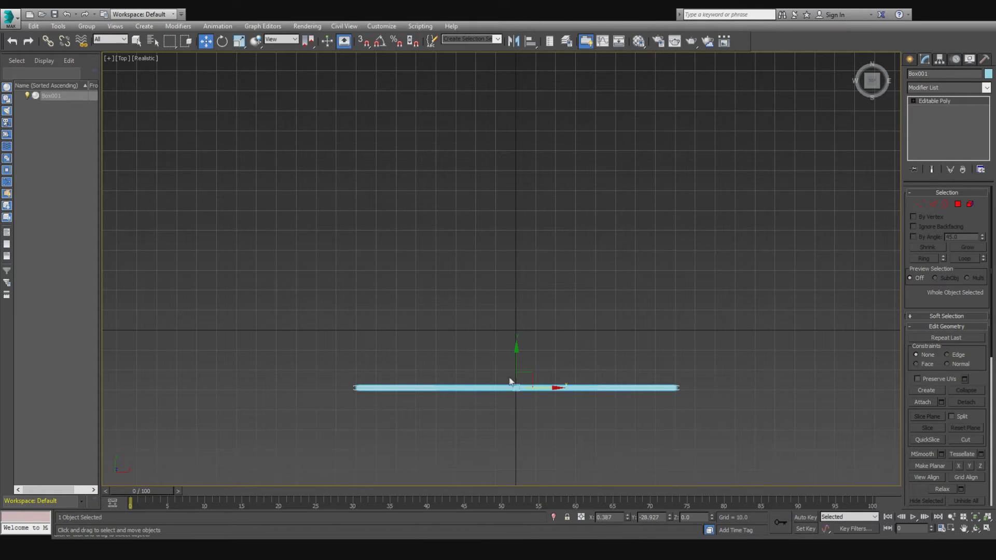
left_click_drag(515, 362, 549, 124, "shift")
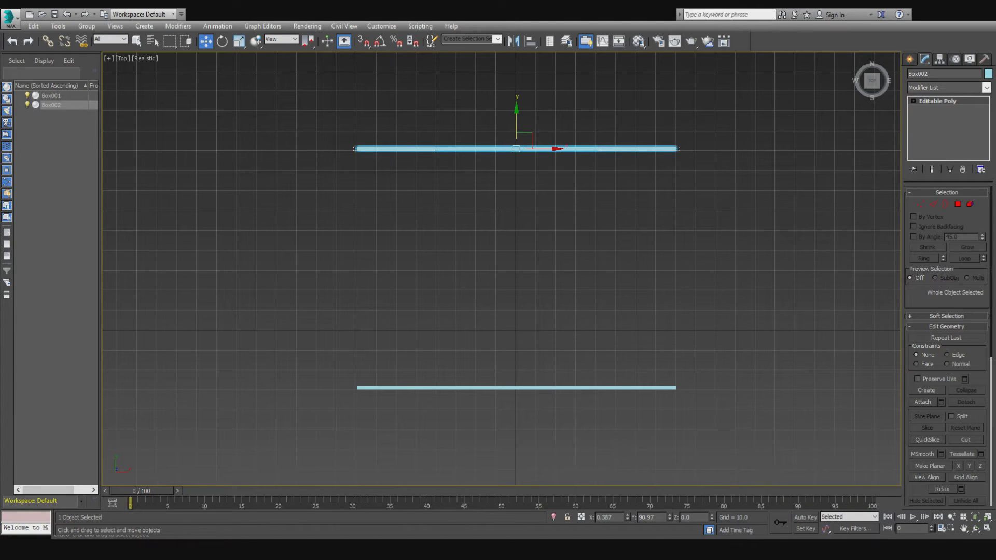
- Enter Element level on the copied panel, select its element and attach the original panel to the same object
middle_click_drag(699, 391, 714, 350, "alt")
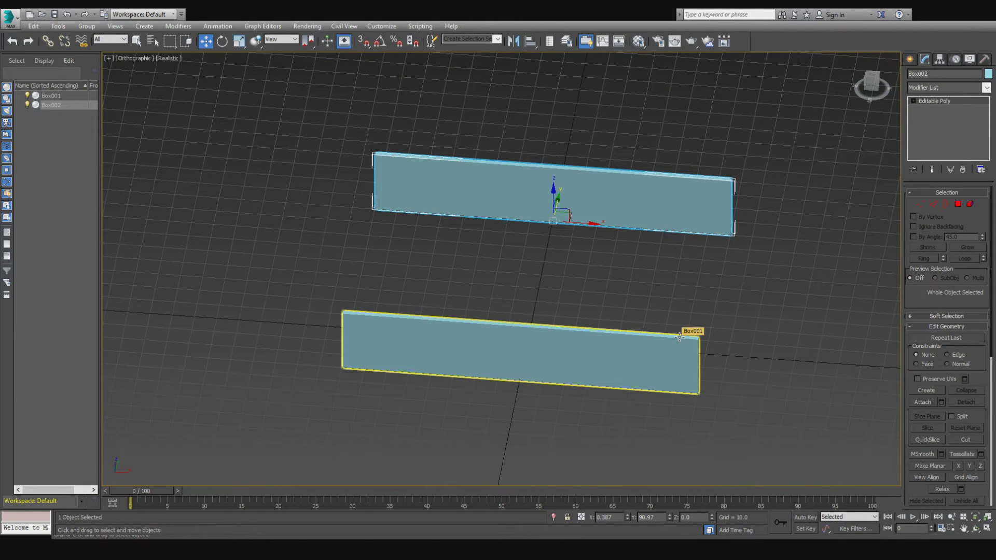
left_click(971, 207)
left_click(673, 201)
key("F2")
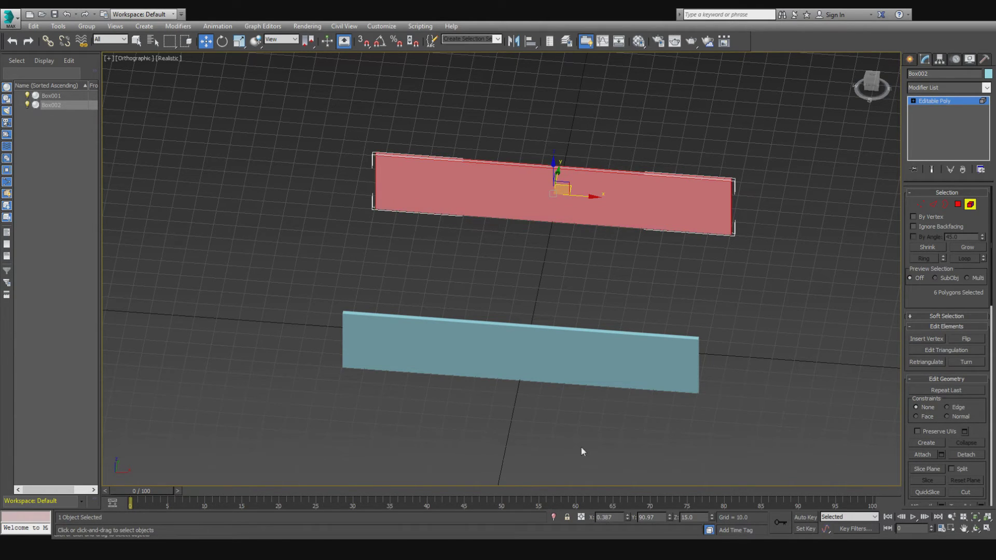
left_click_drag(563, 295, 668, 443)
left_click(681, 189)
left_click(924, 455)
left_click(685, 357)
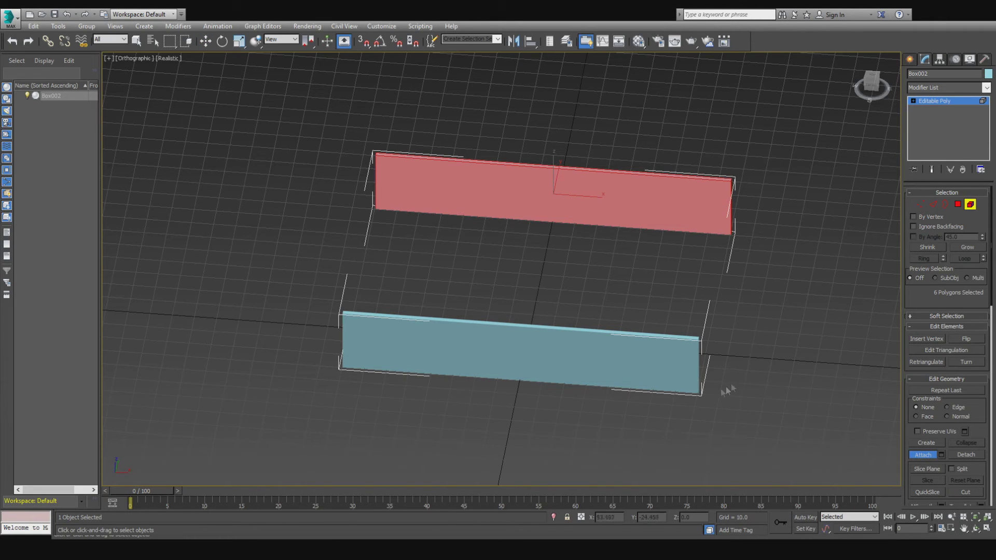
- Stop attaching, select both panel elements at Element level and start a slice plane across them
key("6")
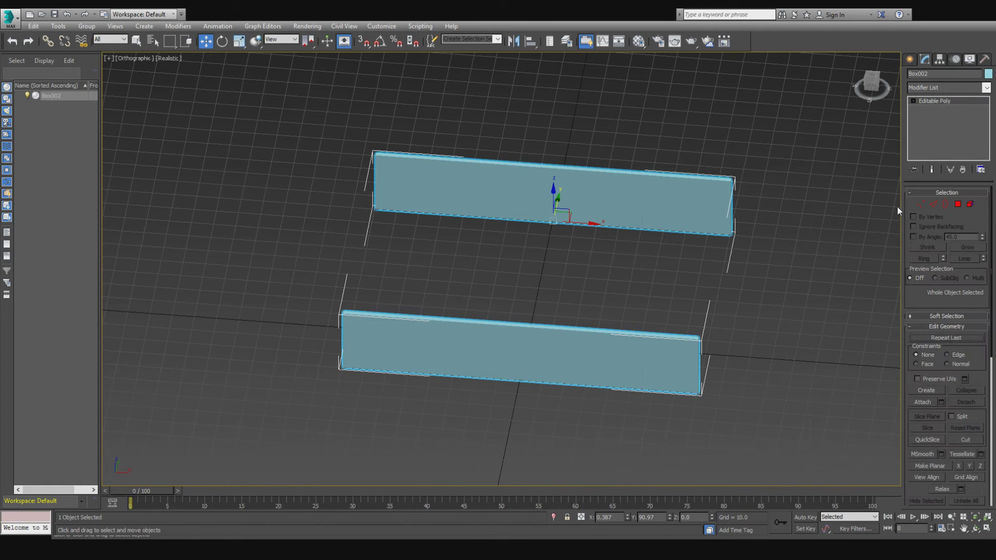
key("5")
left_click_drag(722, 113, 507, 438)
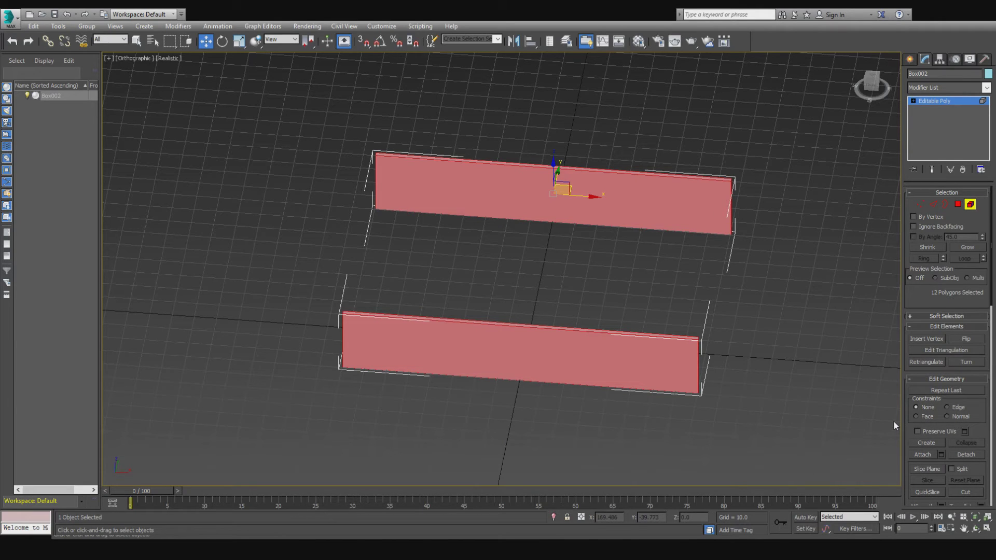
scroll(923, 400, "down", 3)
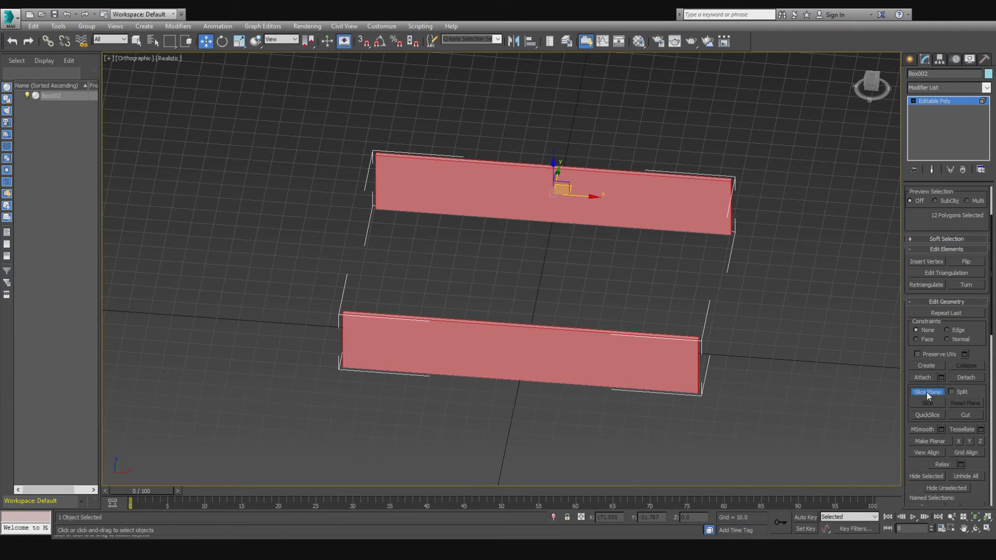
left_click(927, 392)
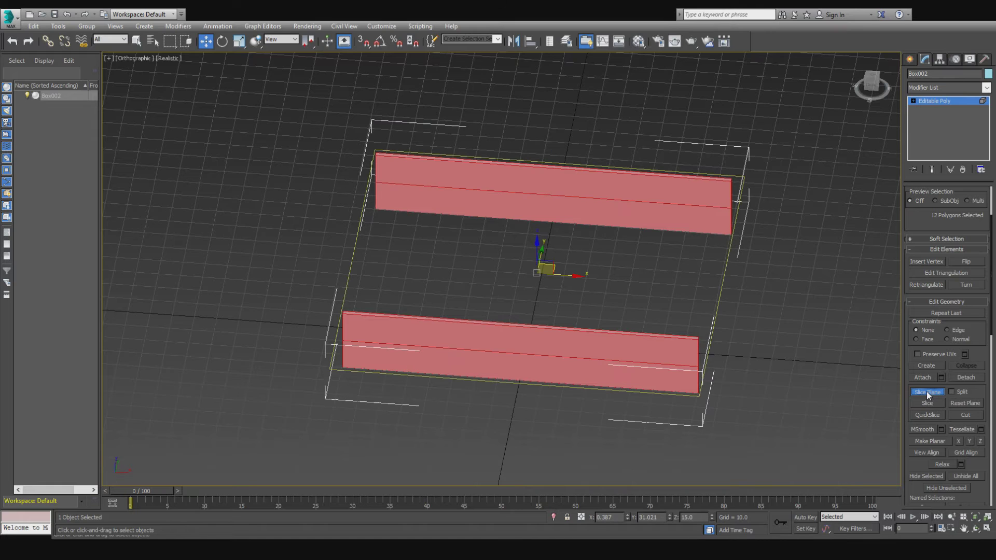
- Turn on angle snap and polygon statistics, and rotate the slice plane upright so it cuts across the panels' length
key("e")
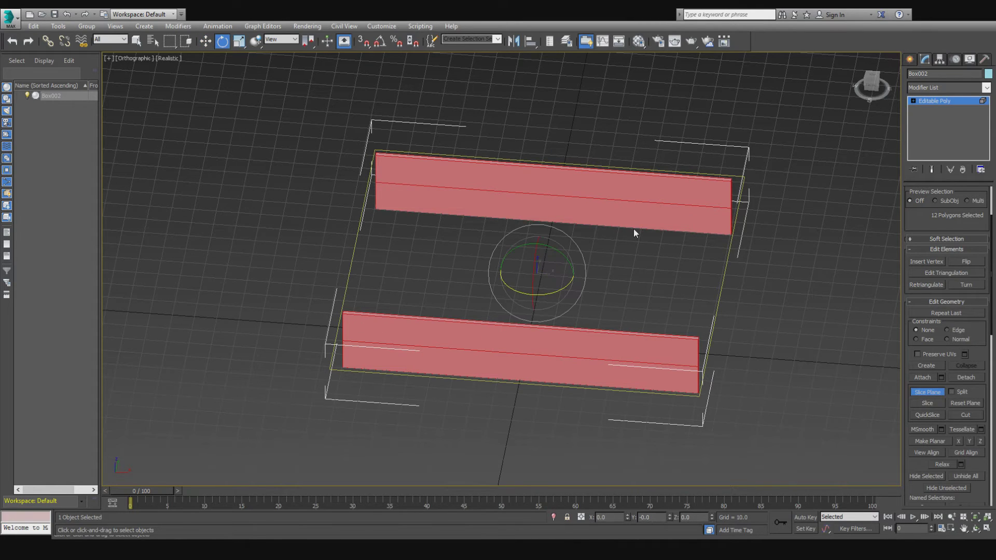
left_click(384, 46)
key("7")
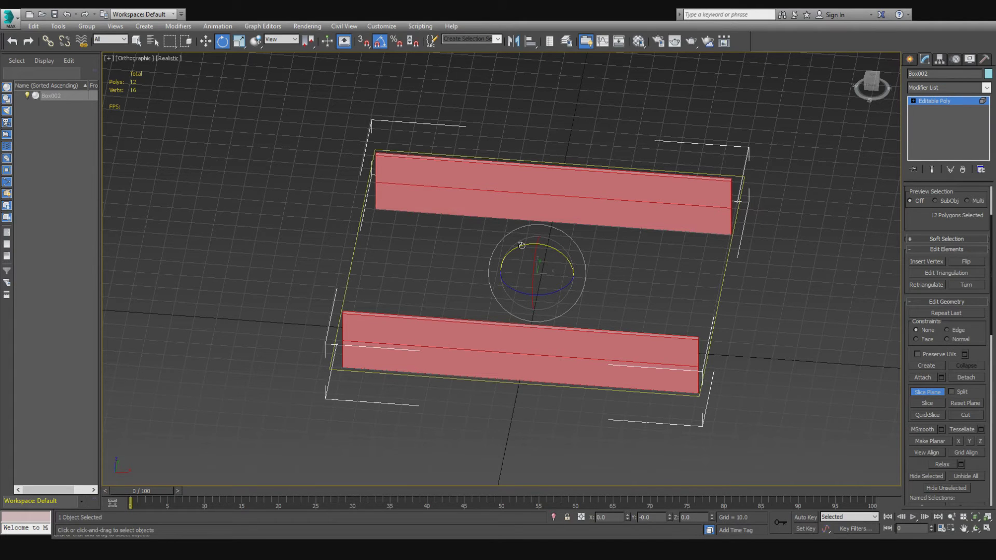
left_click_drag(521, 245, 570, 248)
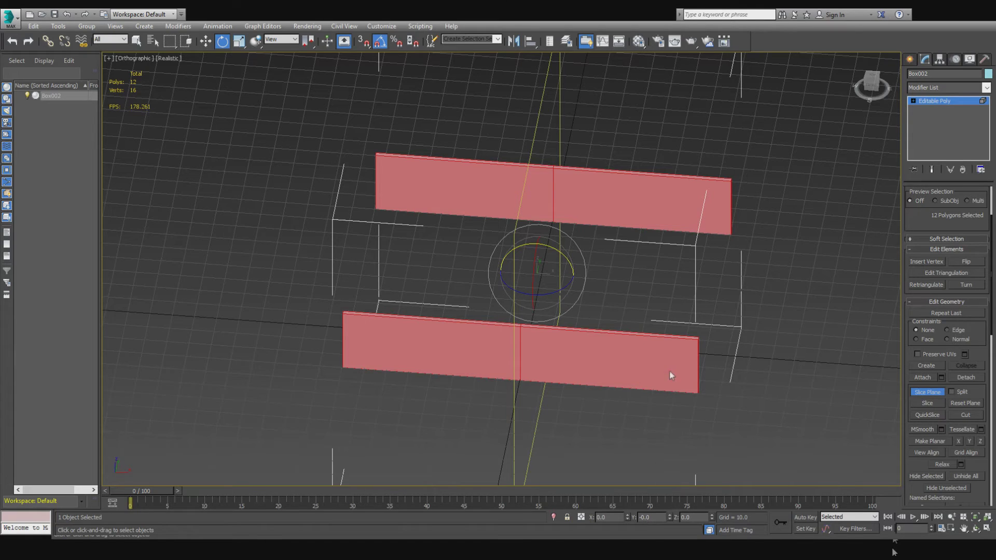
- Slice both panels crosswise near each end, at X about 76.6 and X about -75.5, and leave the slice plane
key("w")
left_click_drag(555, 282, 733, 296)
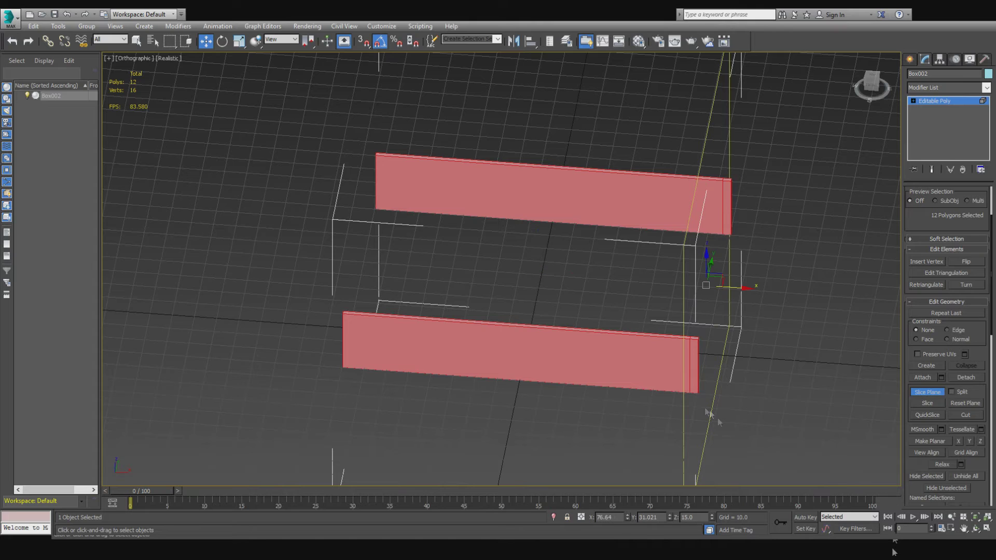
left_click(924, 403)
left_click_drag(732, 289, 395, 239)
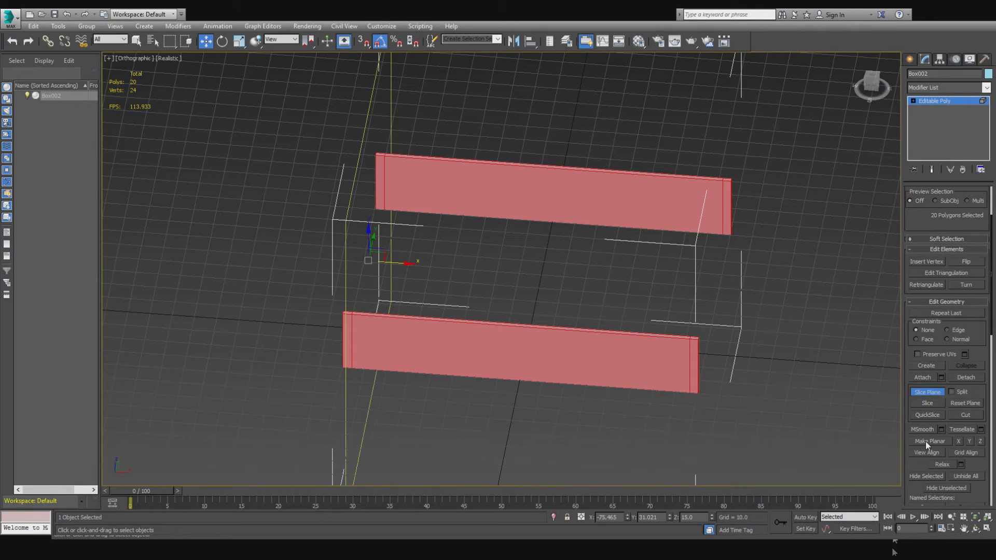
middle_click_drag(708, 281, 738, 277, "alt")
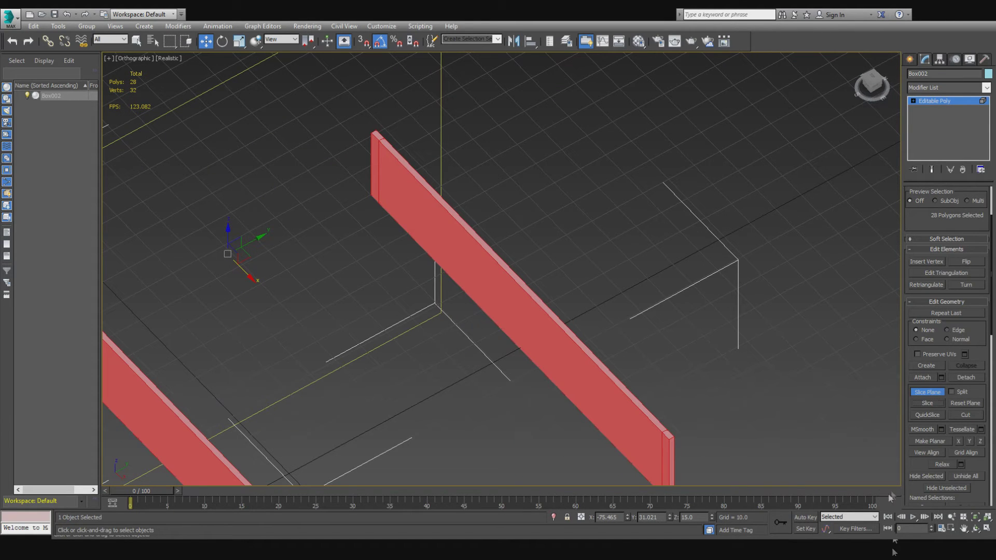
left_click(931, 394)
- Set the viewport to shaded with edged faces and delete the four narrow inner end polygons where the two panels face each other
middle_click_drag(672, 448, 790, 243)
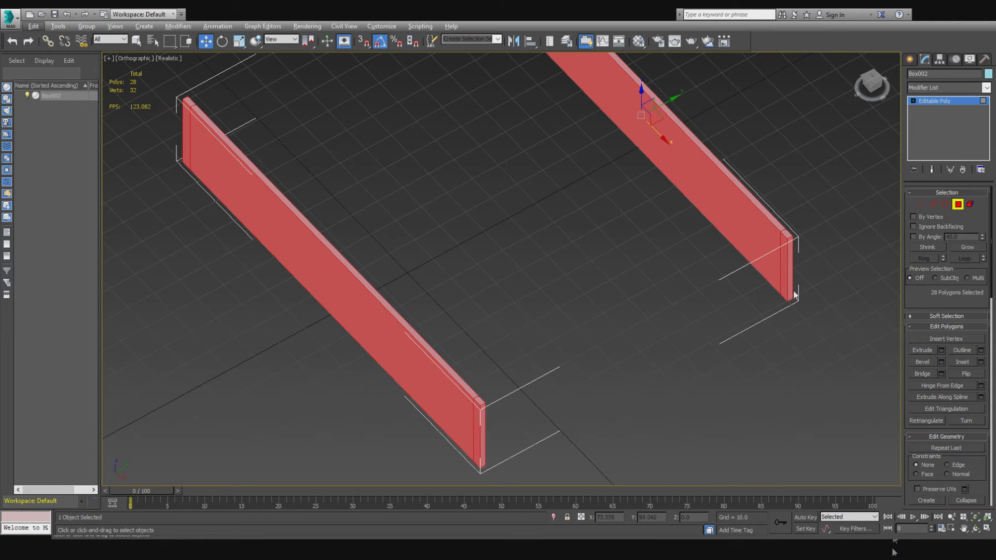
left_click(787, 260)
left_click(788, 262)
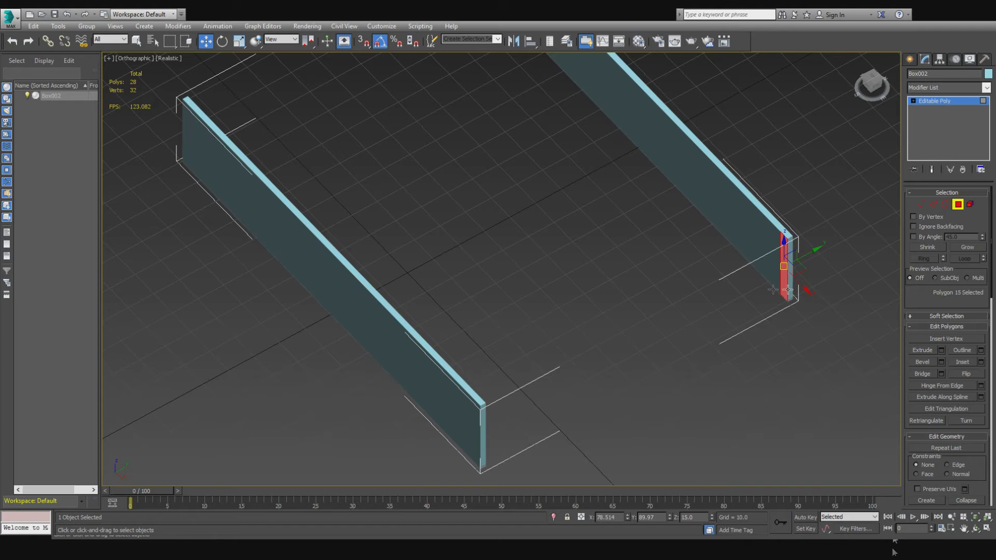
scroll(747, 289, "up", 3)
key("F4")
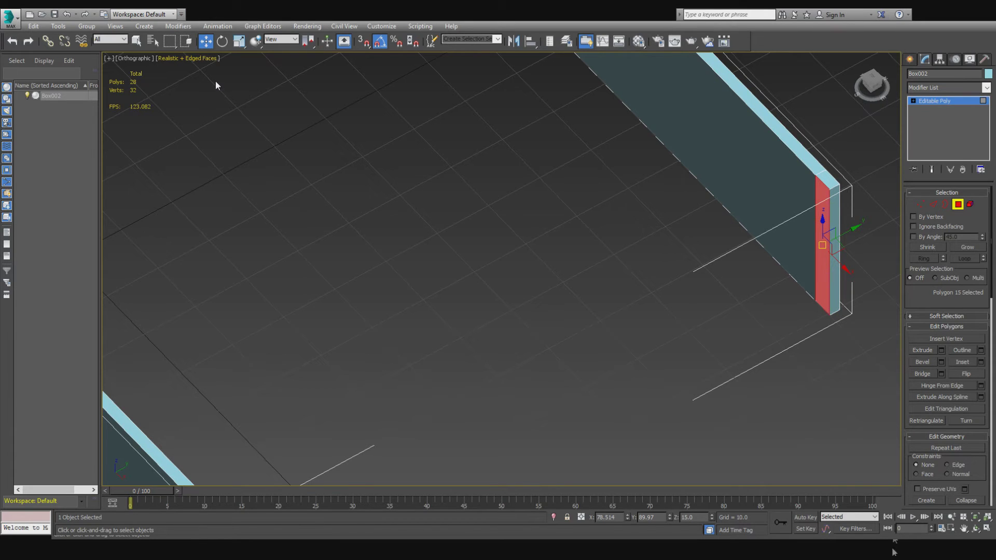
key("shift+F3")
middle_click_drag(701, 193, 556, 153, "alt")
key("ctrl+alt+z")
left_click(227, 228)
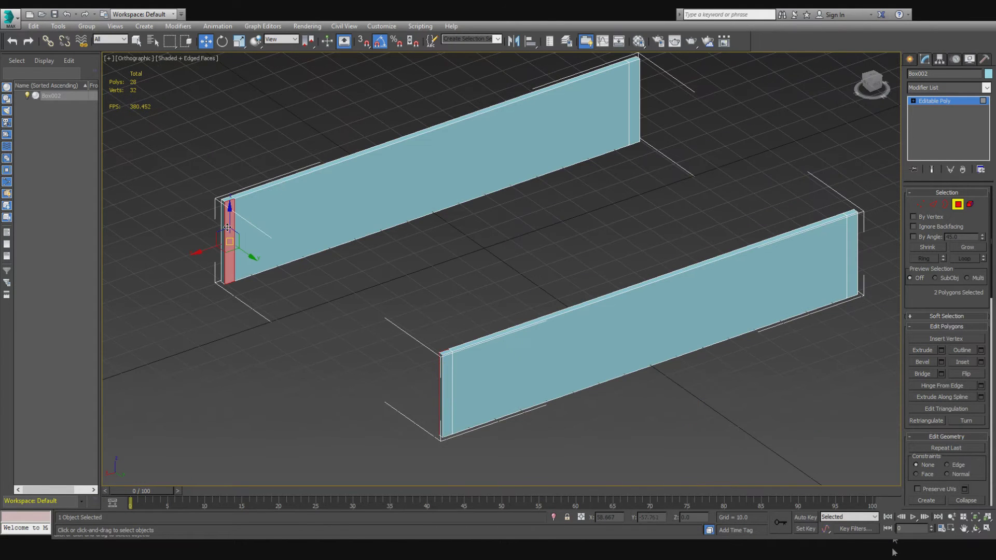
left_click(631, 98, "ctrl")
middle_click_drag(667, 271, 307, 162, "alt")
left_click(320, 154, "ctrl")
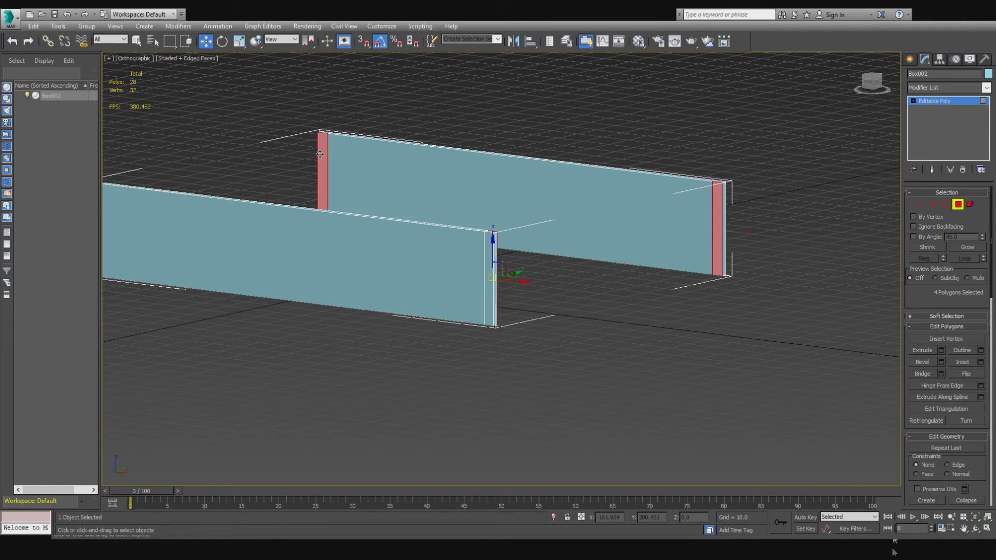
key("Delete")
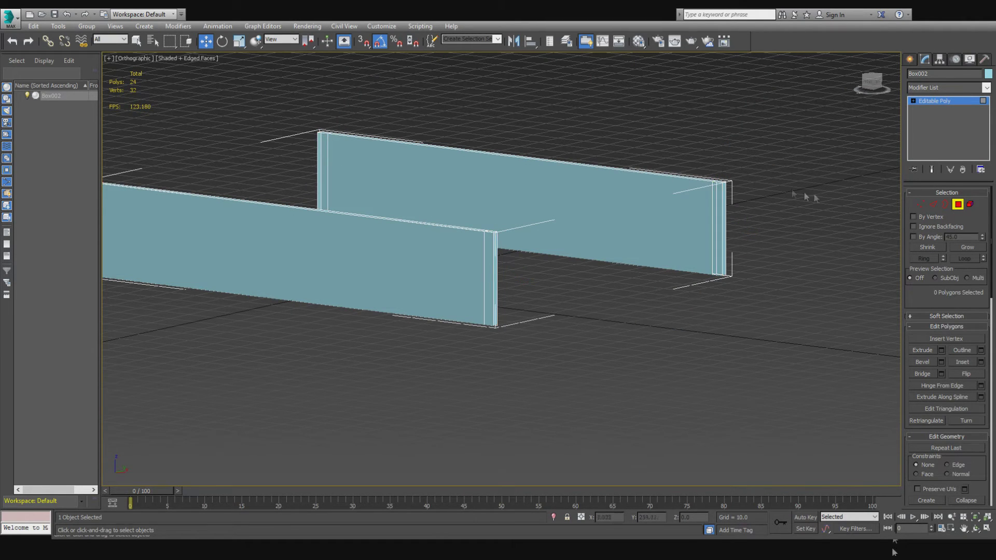
- At Border level, bridge the two facing open borders at one end of the panels to form a side wall
left_click(945, 203)
key("ctrl+a")
middle_click_drag(734, 245, 716, 306, "alt")
scroll(716, 306, "up", 4)
left_click(688, 346)
middle_click_drag(707, 344, 423, 209, "alt")
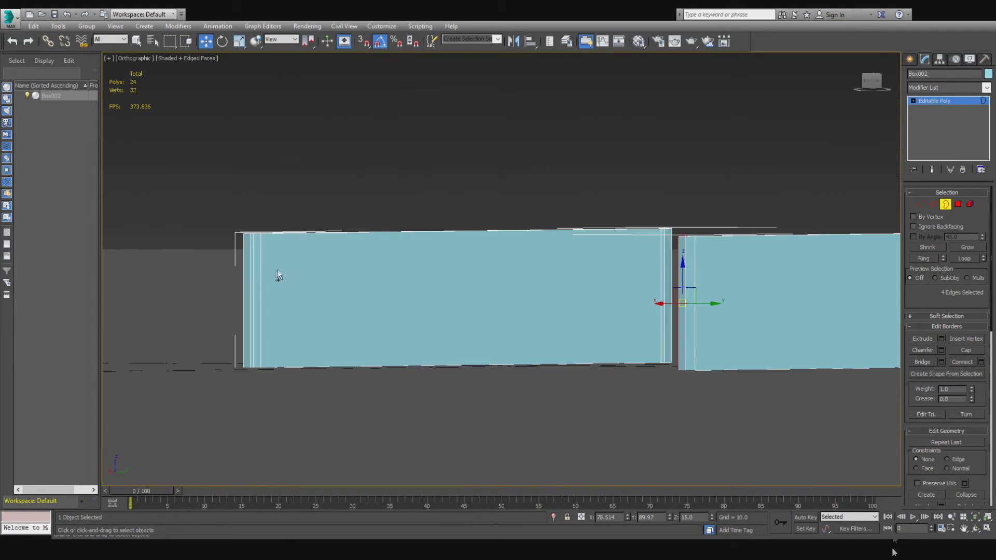
left_click(253, 274, "ctrl")
middle_click_drag(252, 275, 665, 280, "alt")
left_click(922, 361)
- Bridge the remaining pair of facing borders at the other end to close the rectangular frame
scroll(665, 280, "up", 5)
left_click(289, 168)
middle_click_drag(288, 168, 737, 425, "alt")
left_click(726, 415, "ctrl")
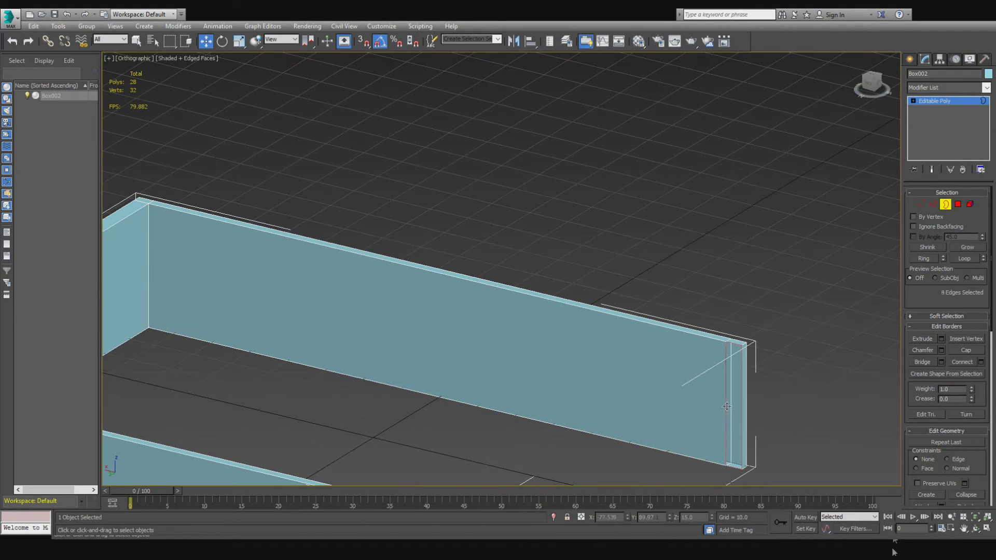
left_click(922, 362)
middle_click_drag(932, 365, 627, 324, "alt")
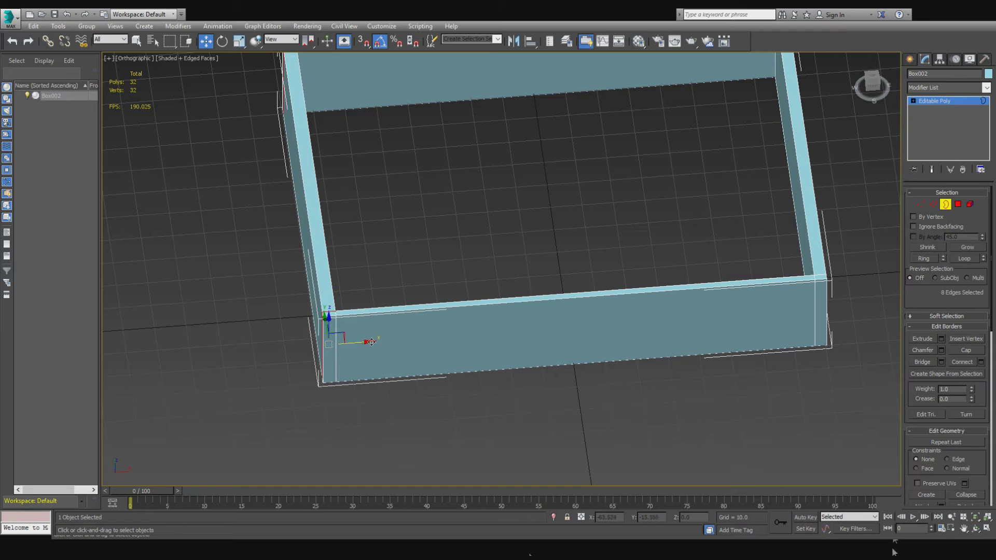
- At Polygon level, select the long outer and inner faces of the front panel and frame them in the Front view
middle_click_drag(522, 301, 505, 344, "alt")
key("f")
scroll(468, 244, "up", 2)
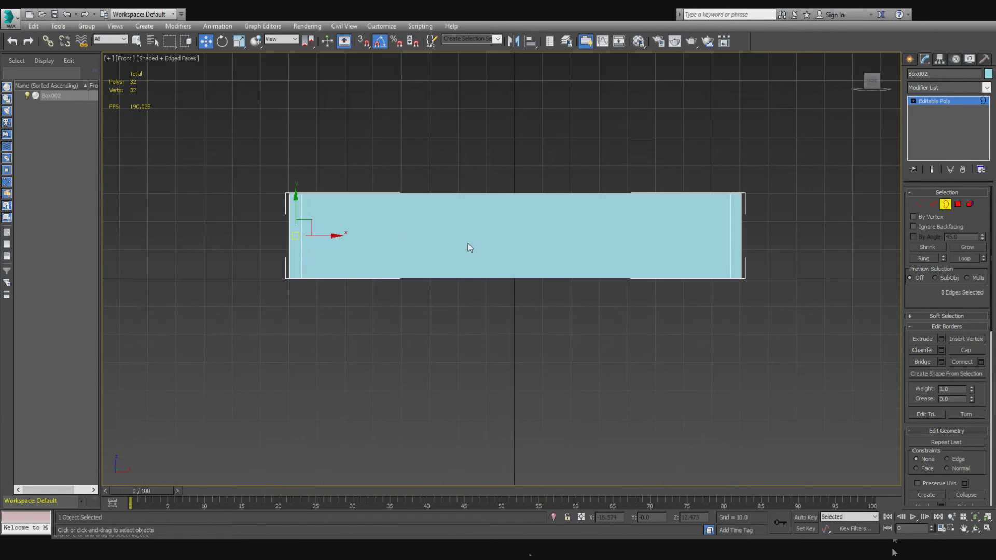
scroll(468, 247, "up", 2)
middle_click_drag(456, 238, 446, 251)
scroll(447, 251, "up", 2)
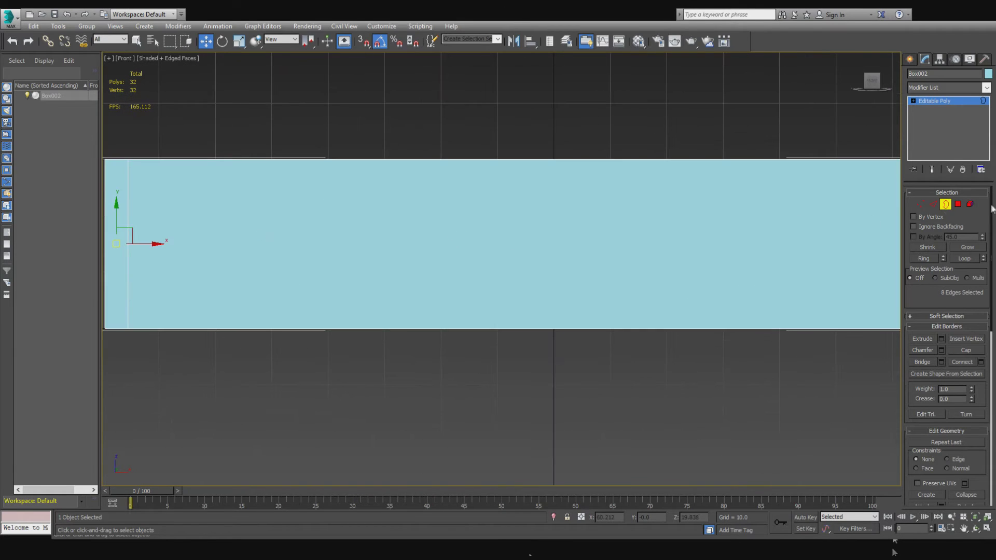
left_click(959, 204)
scroll(460, 244, "down", 1)
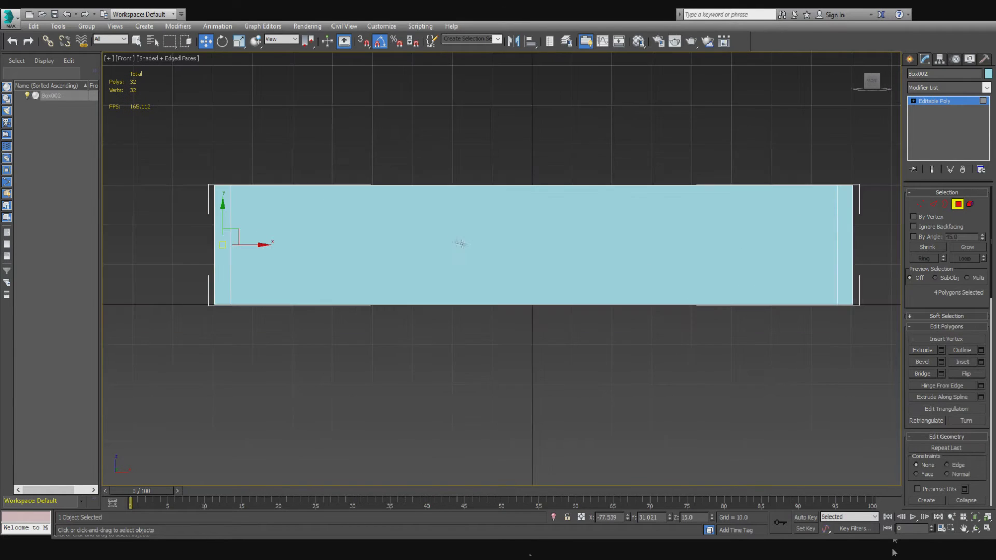
left_click(417, 238)
middle_click_drag(418, 238, 531, 247, "alt")
left_click(531, 247, "ctrl")
middle_click_drag(457, 293, 582, 310, "alt")
key("f")
key("z")
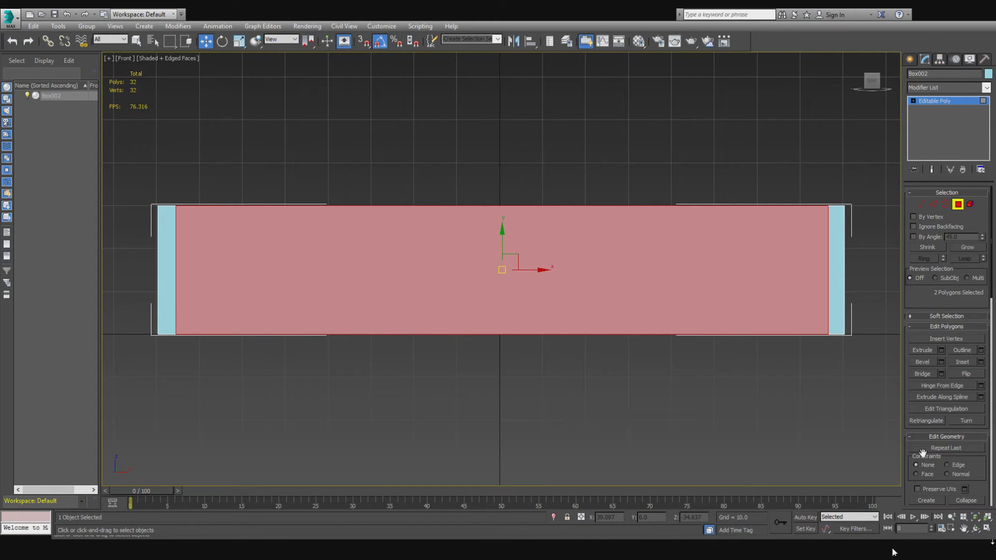
- Slice the selected front panel faces vertically at the middle and about 10 units to either side of it
scroll(948, 441, "down", 3)
left_click(927, 480)
left_click_drag(207, 273, 530, 263)
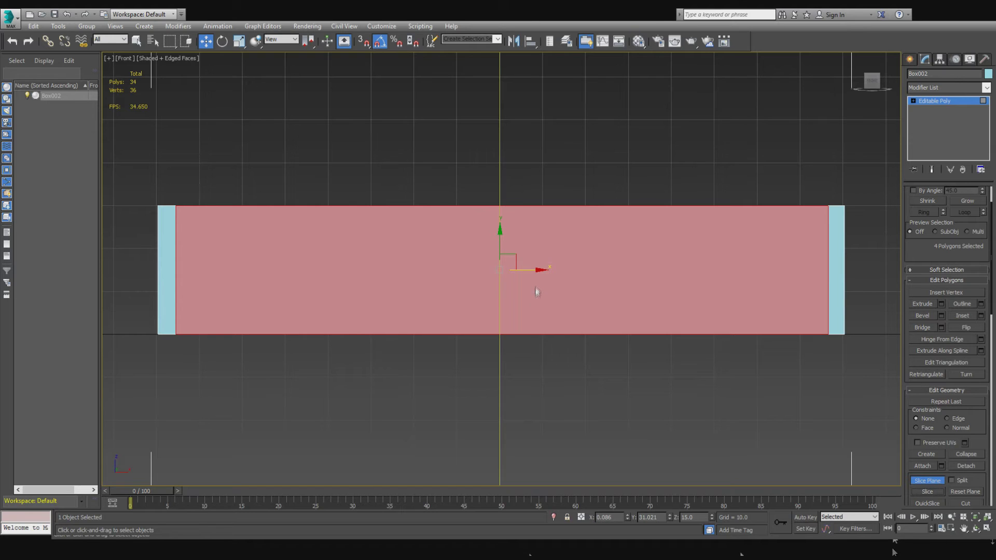
left_click_drag(518, 270, 559, 267)
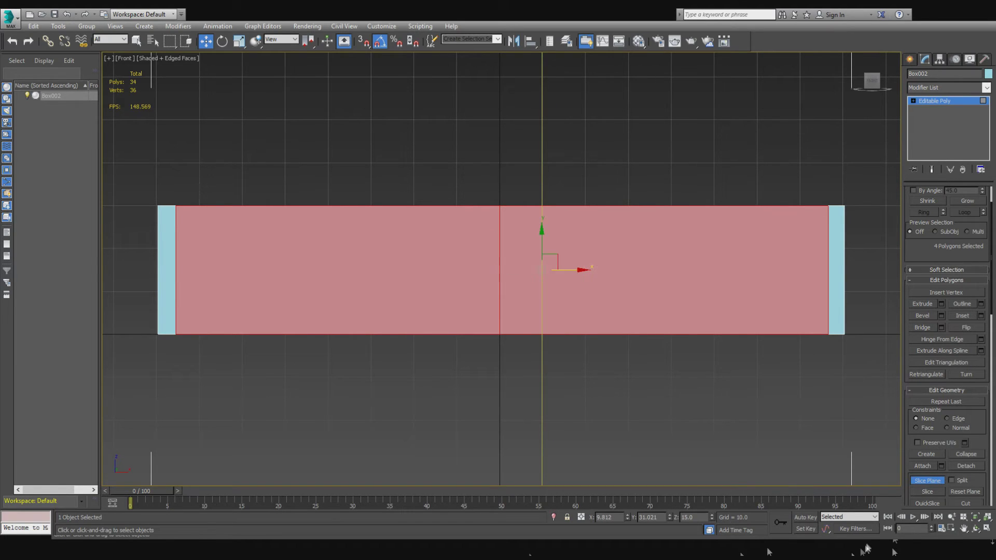
left_click(927, 491)
left_click_drag(578, 271, 494, 277)
left_click(931, 490)
- Slice the selected faces vertically near both ends, at X about -70 and X about 70, and leave the slice plane
left_click_drag(469, 272, 230, 276)
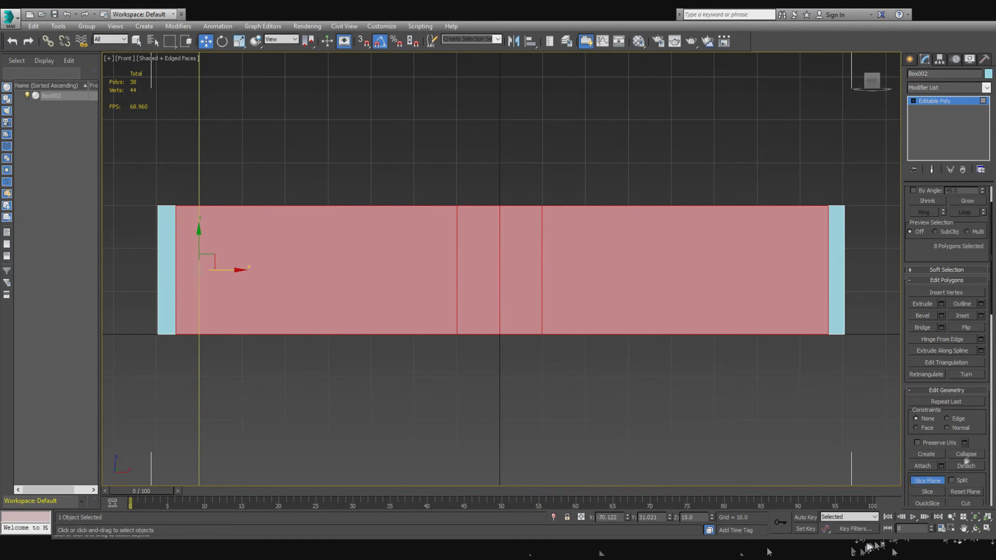
left_click(927, 490)
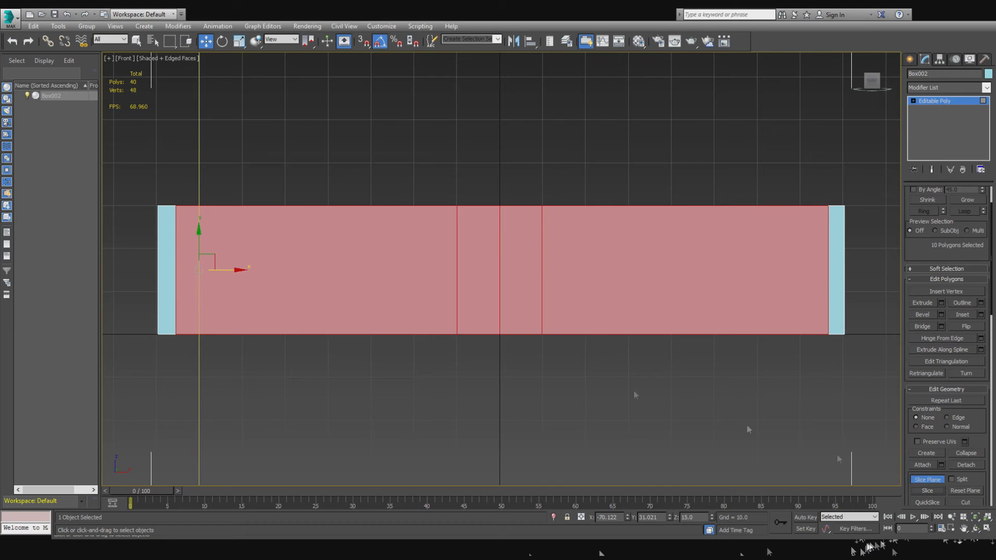
left_click_drag(227, 277, 820, 273)
left_click(934, 490)
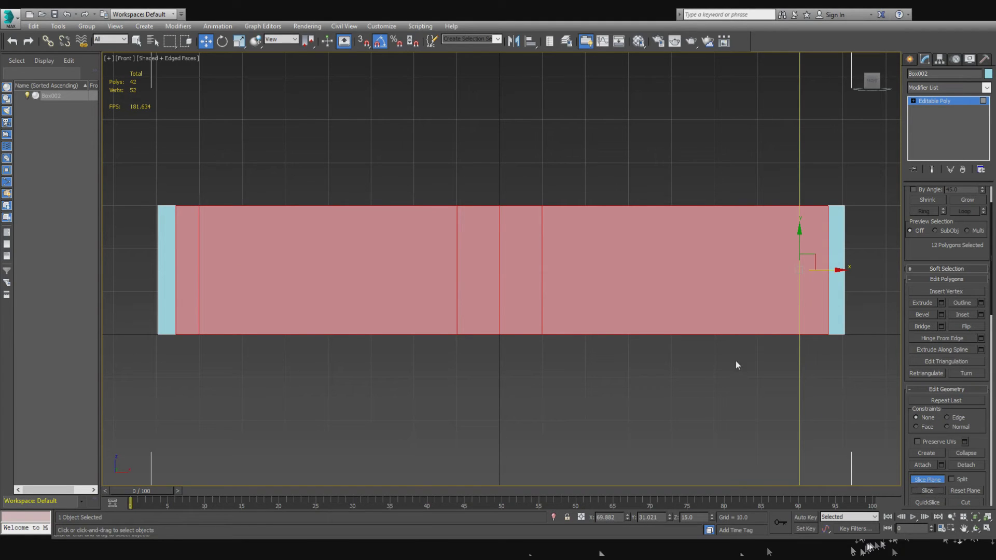
left_click(929, 481)
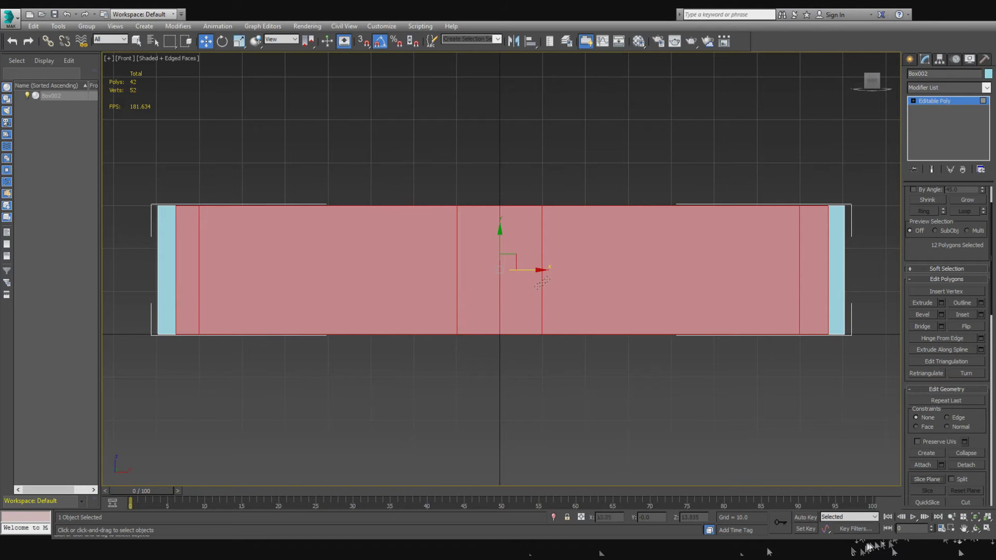
- Switch to Edge level and remove the vertical slice edges near both ends from the selection
scroll(934, 249, "up", 3)
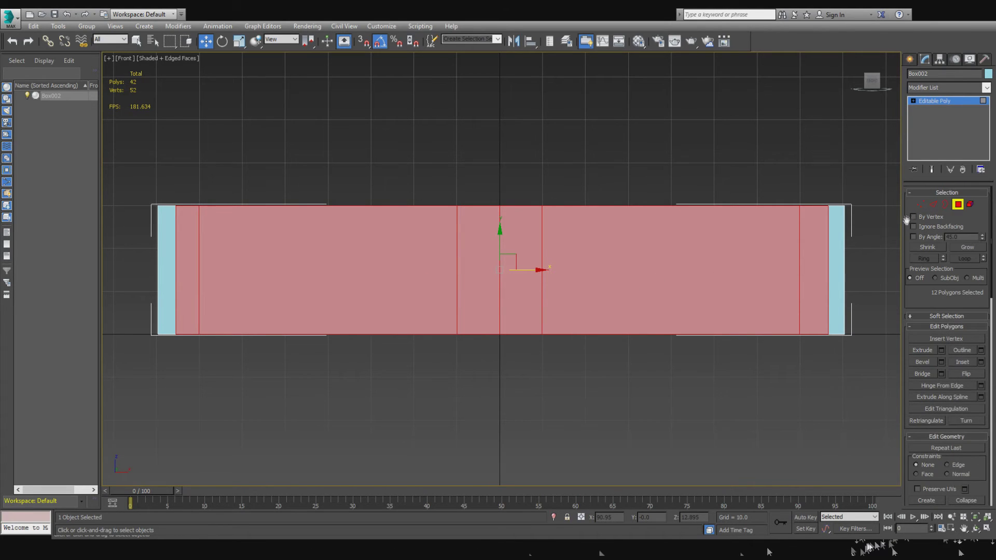
left_click(936, 204)
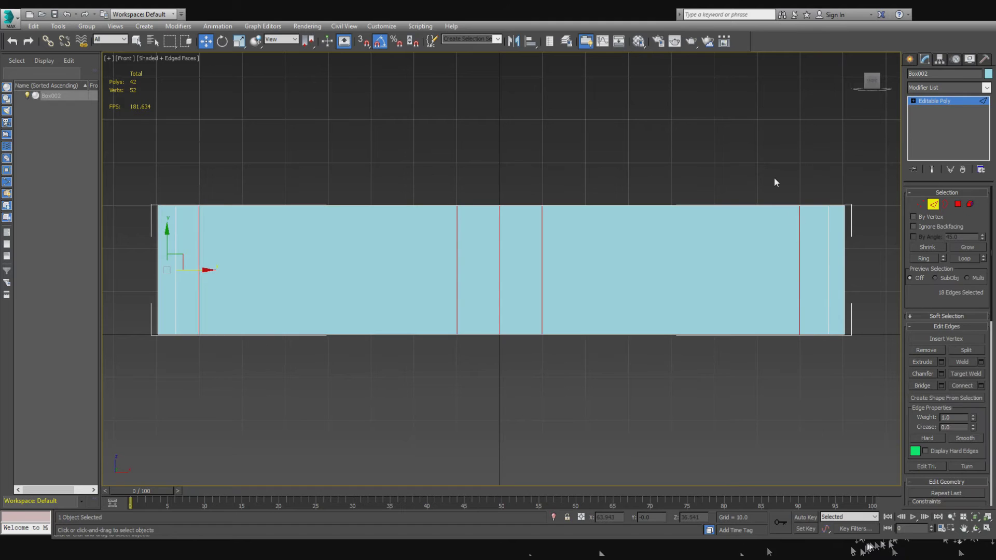
left_click_drag(774, 179, 822, 389, "alt")
left_click_drag(180, 169, 278, 402, "alt")
middle_click_drag(467, 300, 515, 331)
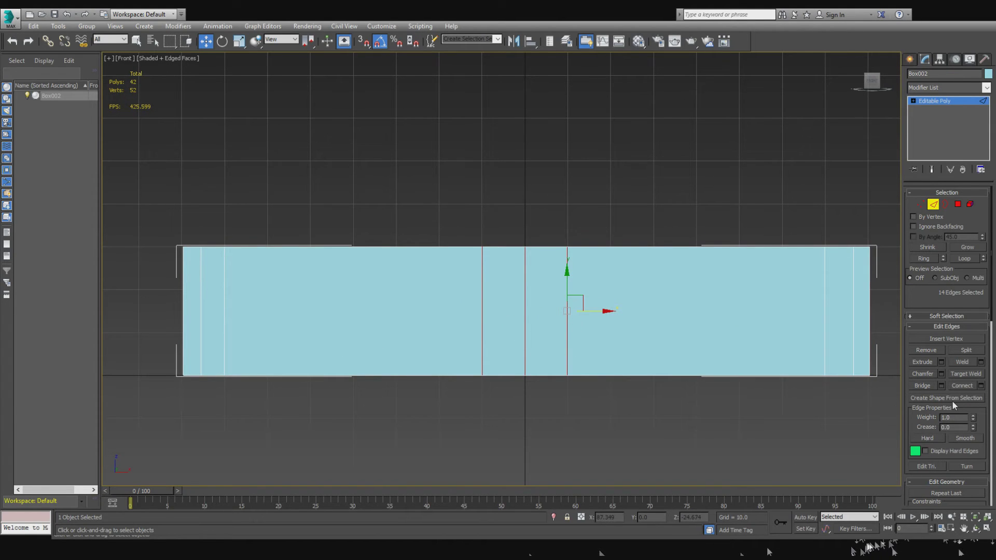
scroll(578, 318, "down", 3)
scroll(664, 280, "up", 3)
- Select the top and bottom edges, outer and inner, of the front panel's two wide sections and frame the panel in the Front view
left_click(521, 251)
middle_click_drag(646, 284, 658, 303, "alt")
middle_click_drag(663, 341, 708, 145)
left_click_drag(696, 159, 638, 399)
left_click_drag(275, 154, 311, 345, "ctrl")
middle_click_drag(327, 353, 425, 333, "alt")
left_click_drag(426, 333, 445, 332, "alt")
scroll(468, 223, "up", 5)
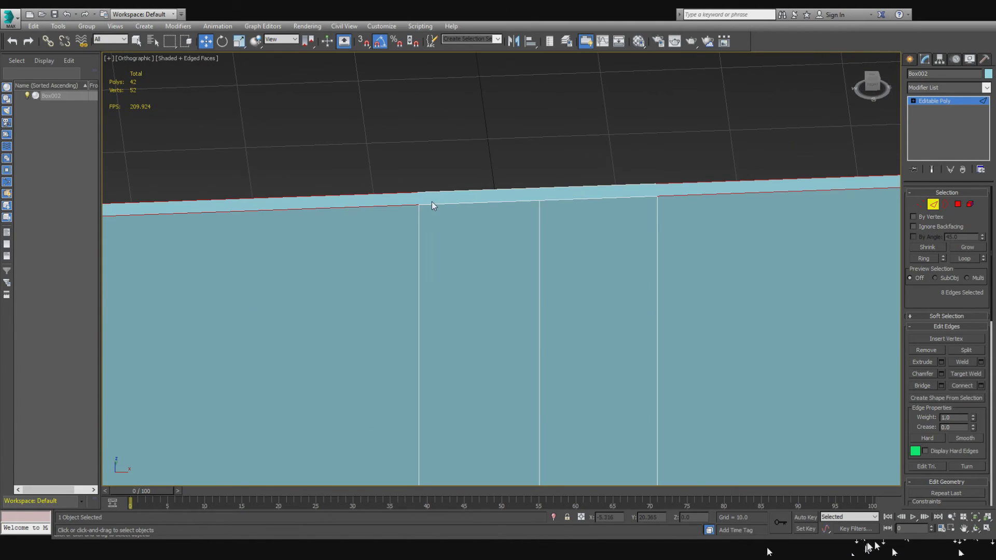
scroll(432, 202, "down", 2)
scroll(475, 227, "down", 2)
middle_click_drag(519, 281, 555, 299)
scroll(561, 305, "down", 2)
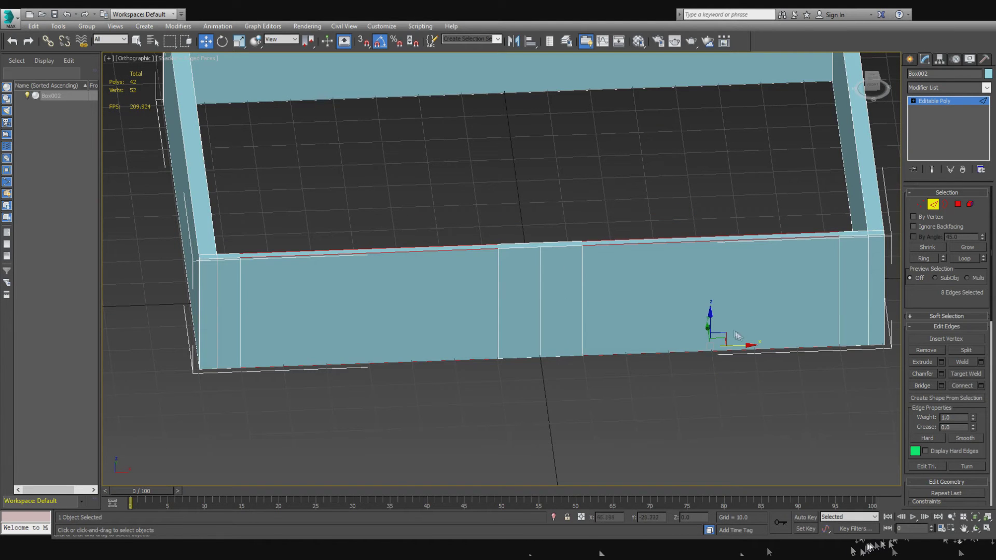
key("f")
key("z")
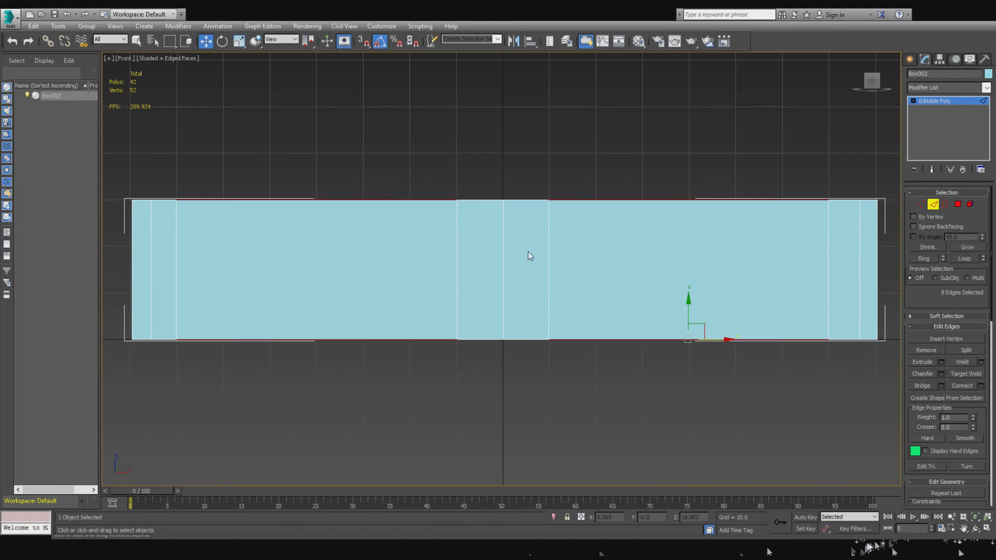
- Connect the selected edges with five evenly spaced vertical segments in each wide section of the front panel, and clear the edge selection
left_click(981, 386)
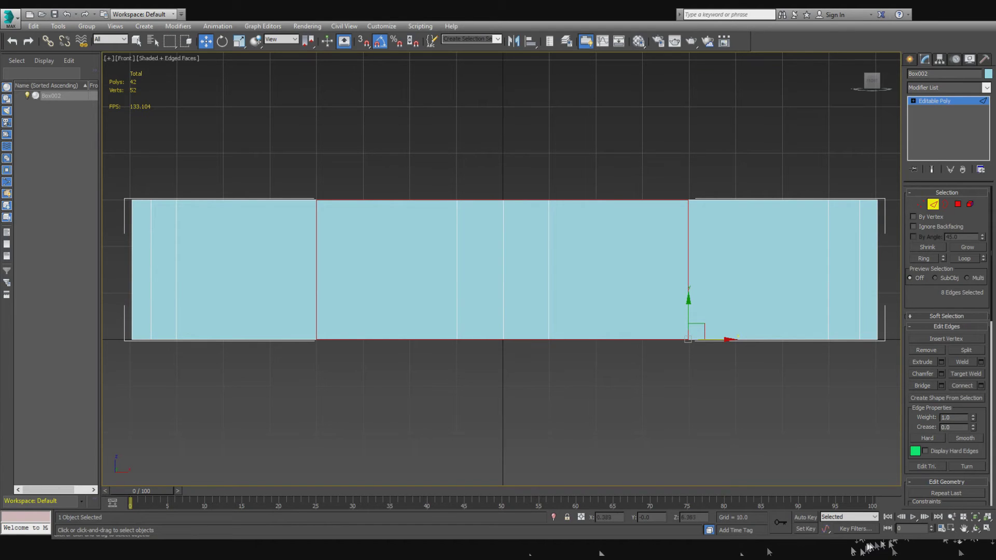
key("ctrl+shift+c")
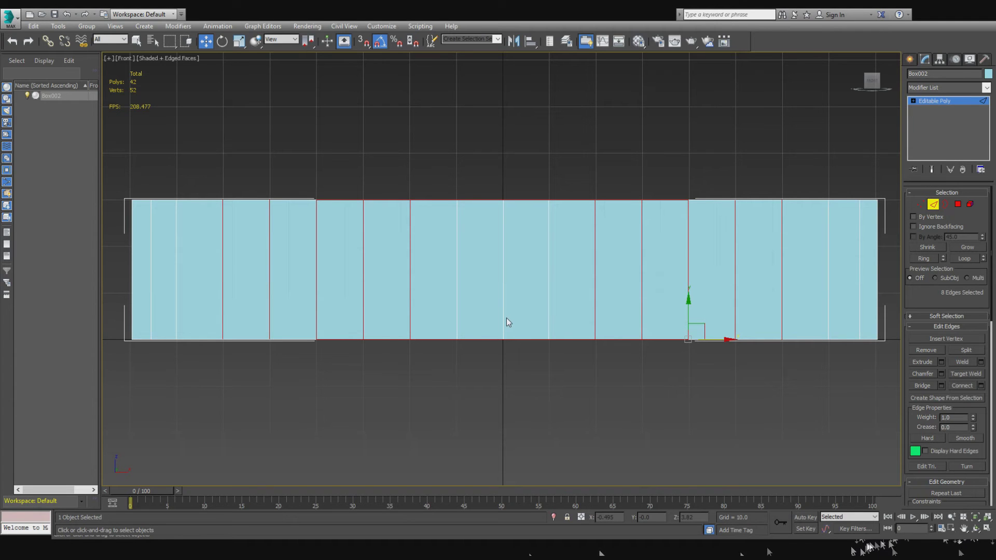
key("Return")
scroll(668, 240, "down", 3)
scroll(668, 236, "up", 2)
scroll(671, 233, "down", 2)
middle_click_drag(671, 232, 601, 334, "alt")
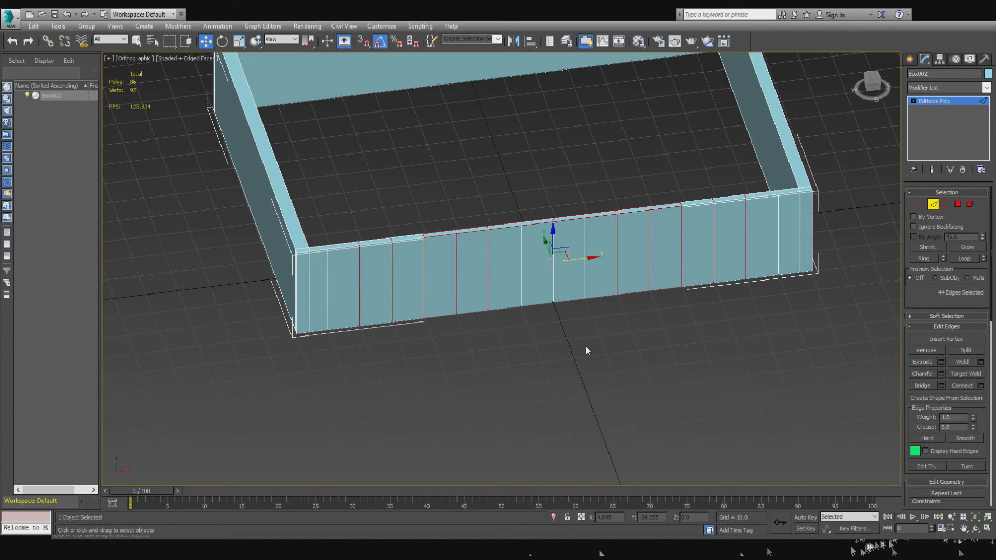
left_click(586, 347)
middle_click_drag(584, 332, 569, 311)
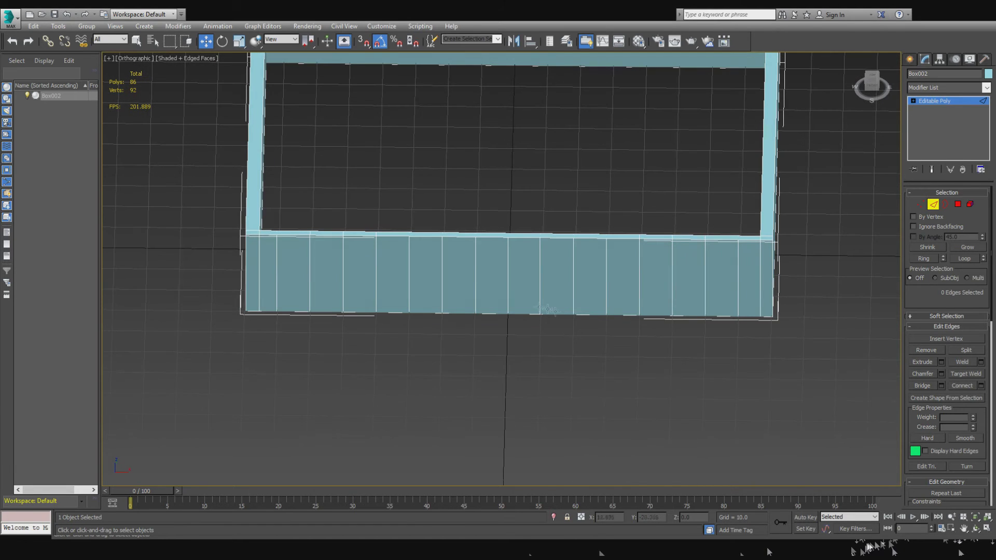
- Switch to Polygon level, activate the slice plane in the Front view, rotate it to horizontal and raise it to Z about 19.8
scroll(493, 264, "up", 3)
middle_click_drag(493, 268, 458, 300)
left_click(958, 204)
scroll(602, 314, "down", 2)
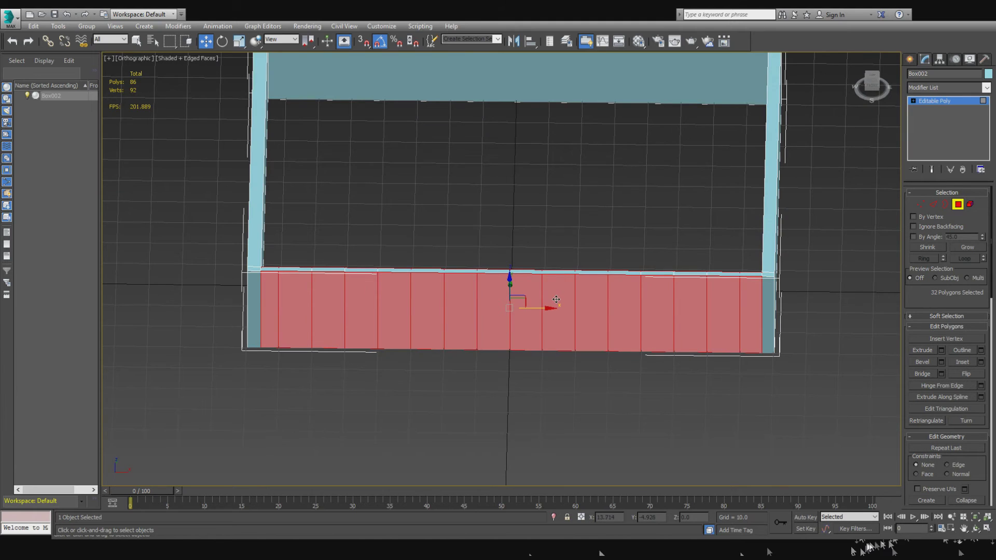
key("f")
key("z")
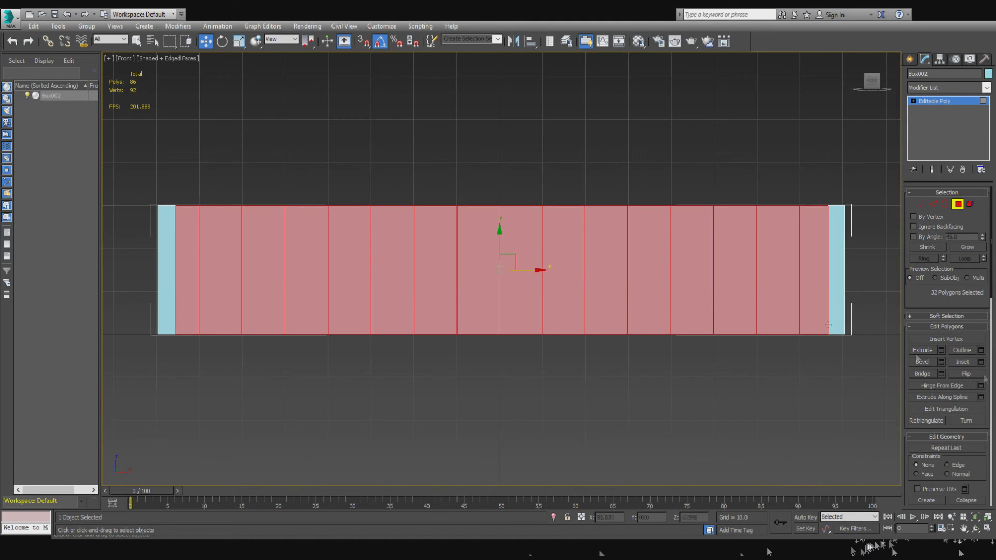
scroll(932, 421, "down", 3)
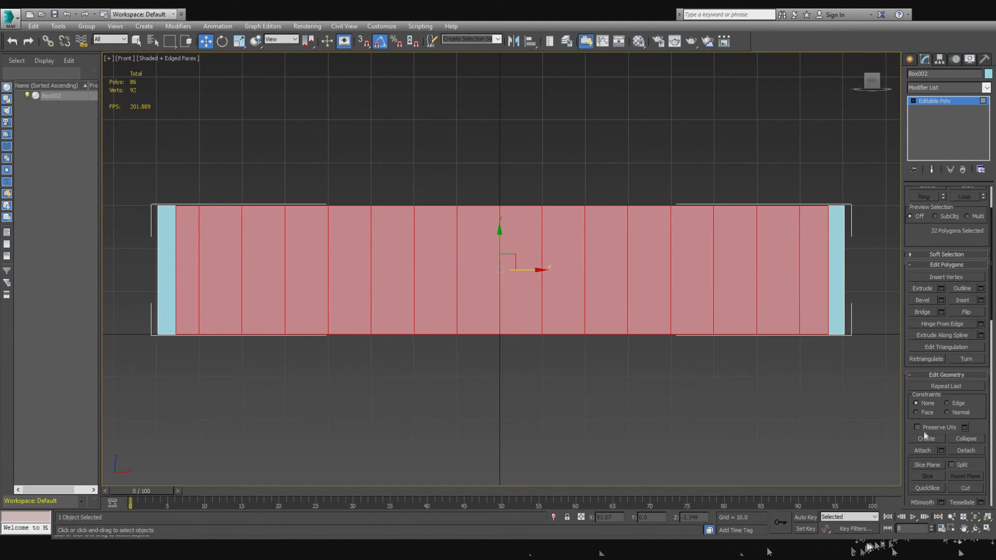
left_click(929, 465)
scroll(356, 197, "down", 2)
middle_click_drag(535, 246, 542, 289)
key("e")
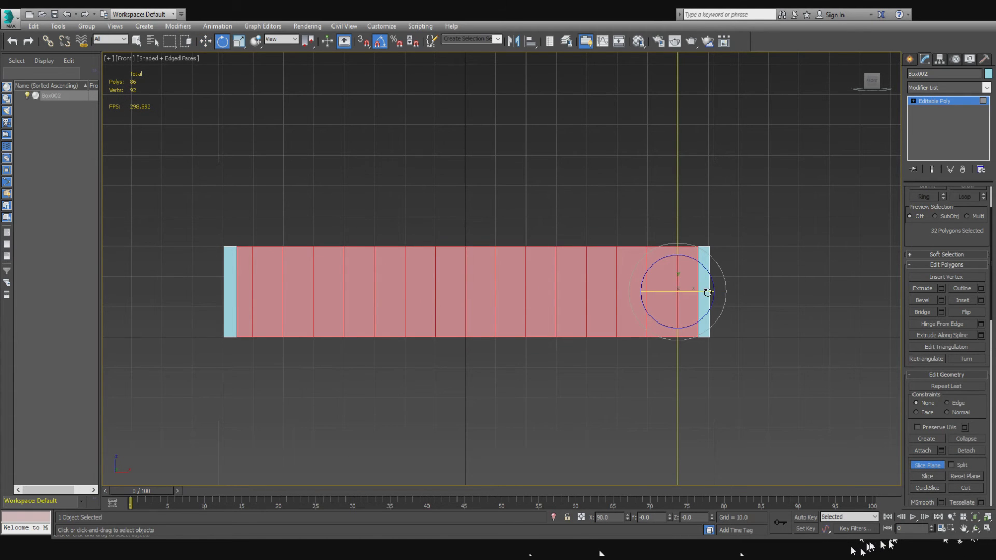
left_click_drag(680, 259, 489, 296)
key("w")
key("z")
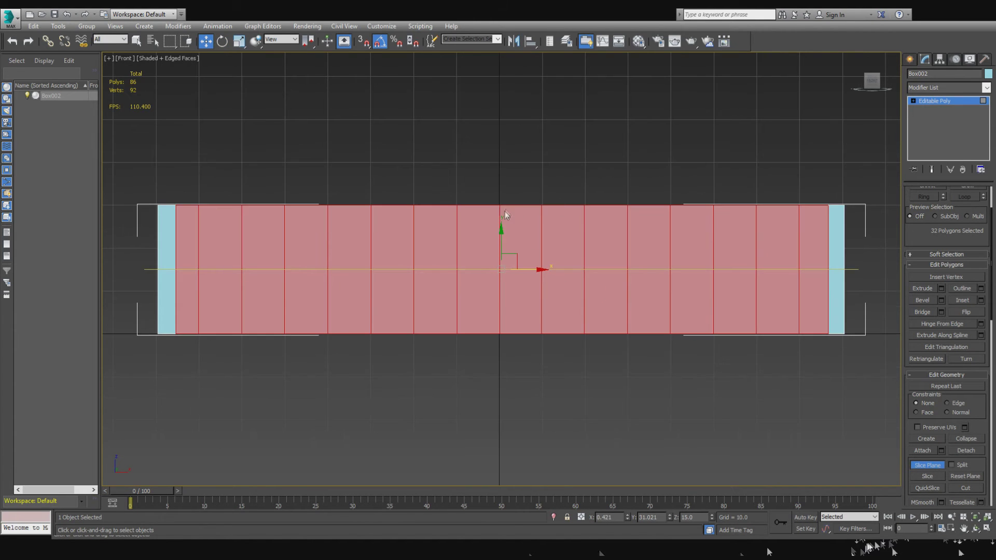
left_click_drag(497, 246, 518, 221)
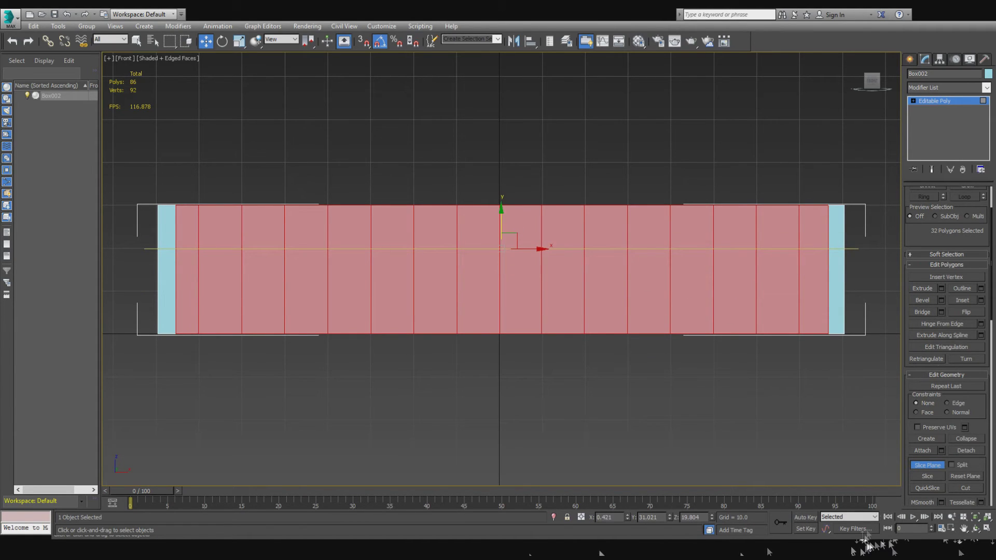
- Leave the slice plane without slicing and remove the faces of the front panel's narrow middle section from the selection
left_click(923, 464)
scroll(953, 227, "up", 3)
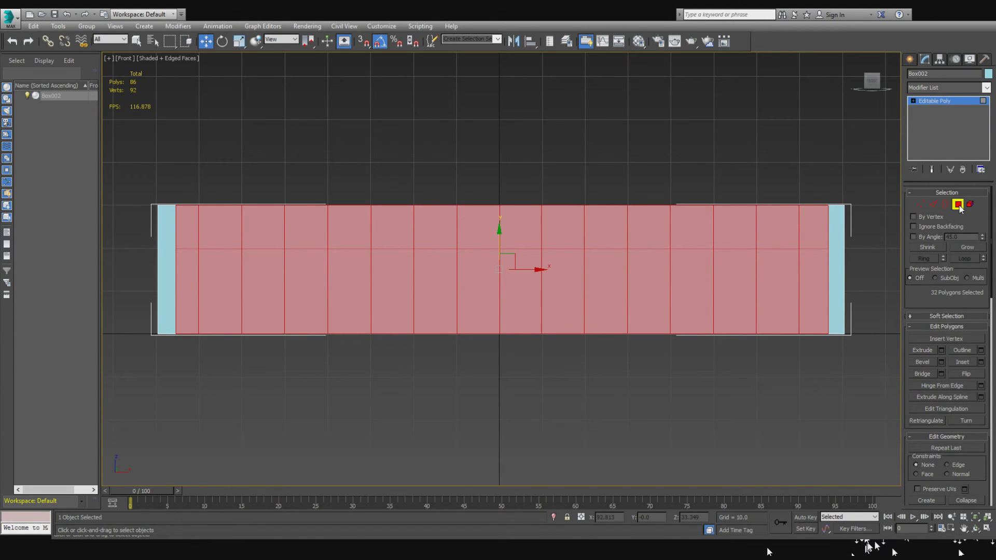
left_click_drag(482, 167, 534, 362)
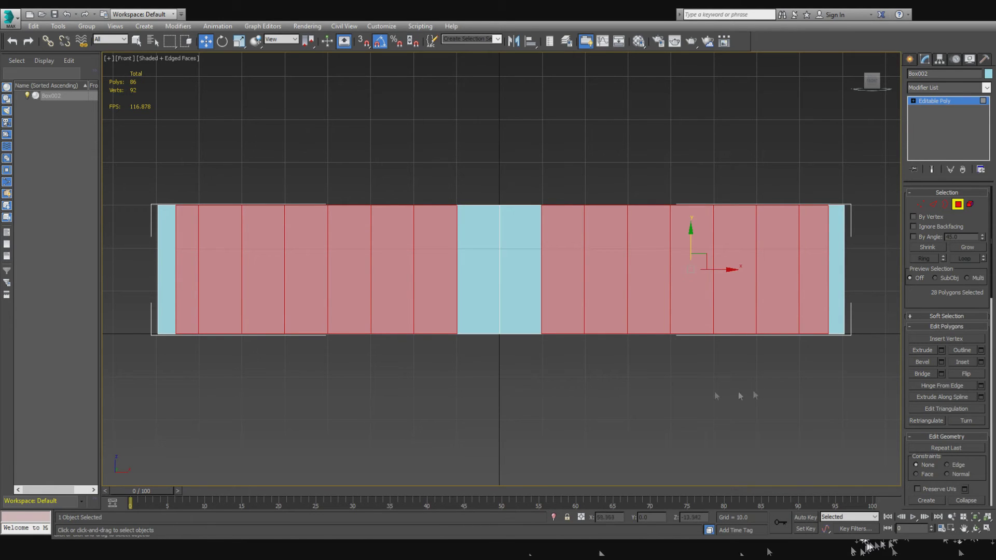
- Slice the selected faces horizontally at Z about 27.5 and Z about 2.2, and leave the slice plane
left_click_drag(938, 463, 901, 417)
scroll(899, 468, "down", 3)
left_click(921, 480)
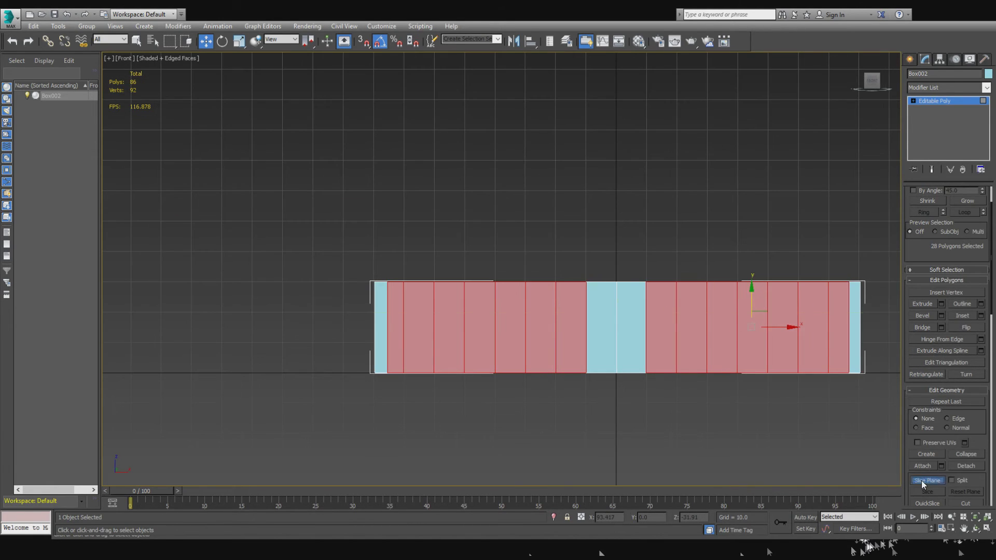
key("z")
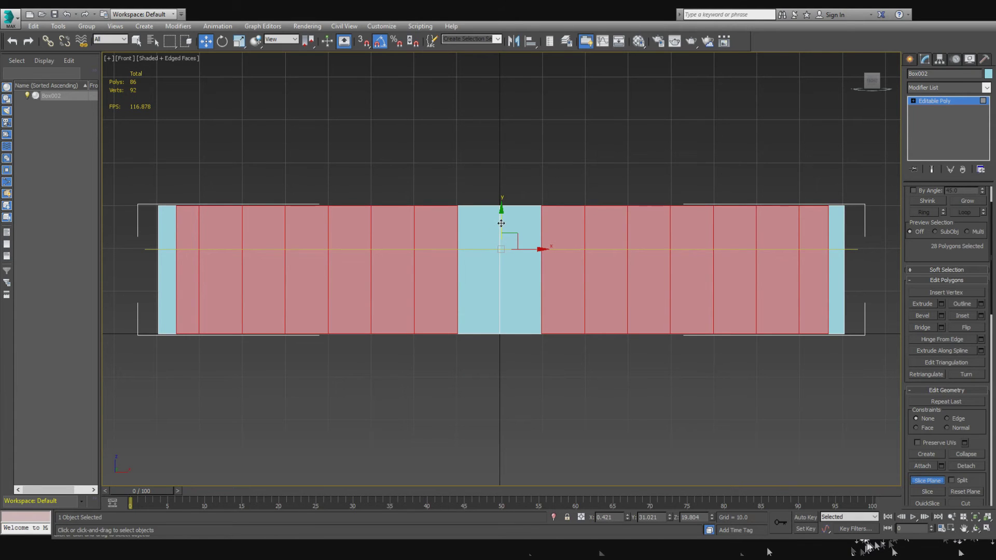
left_click_drag(492, 201, 496, 192)
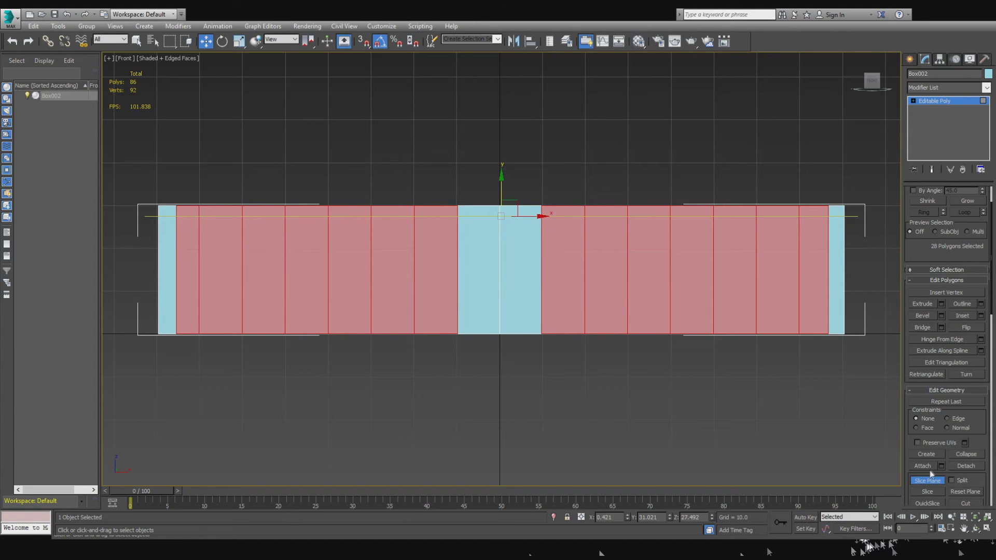
left_click(928, 491)
left_click_drag(507, 211, 514, 308)
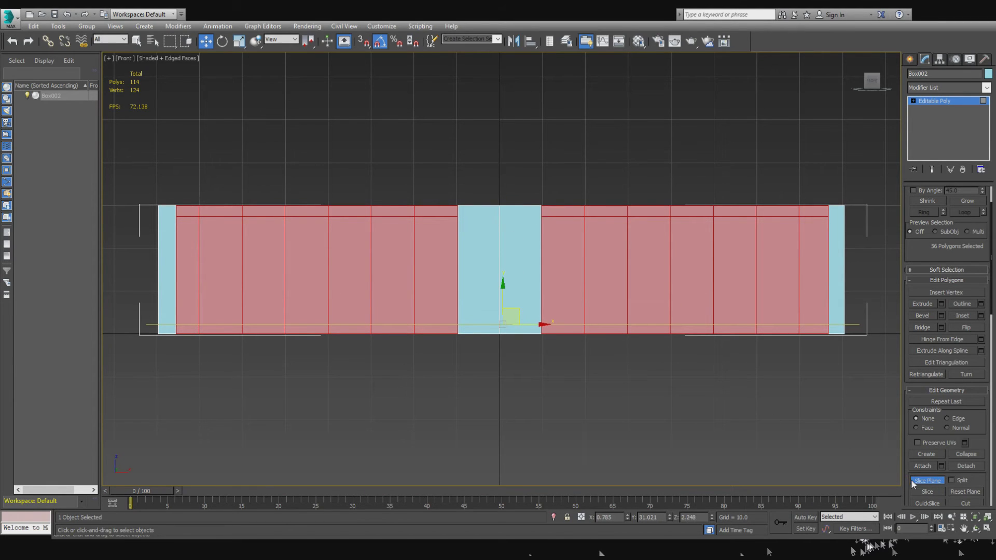
left_click(923, 493)
left_click(928, 481)
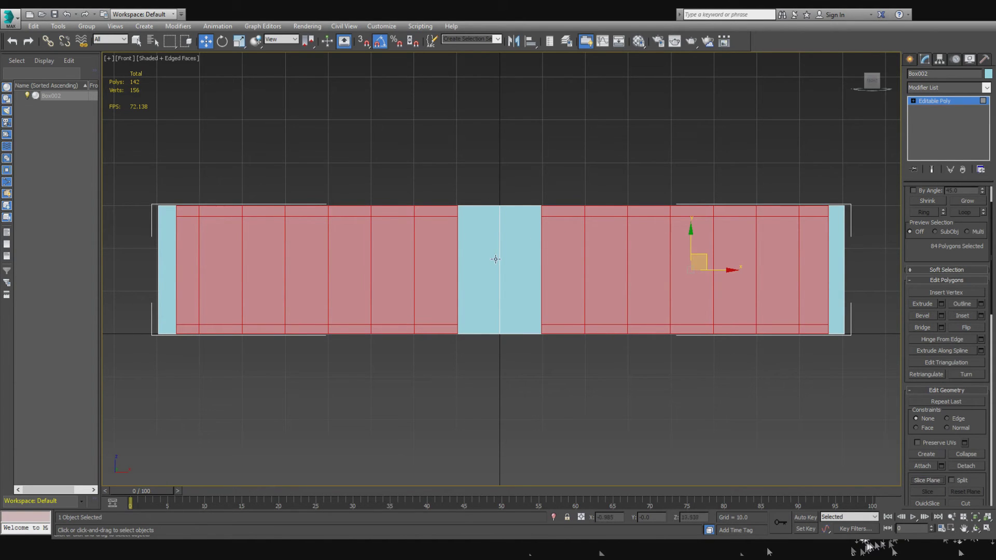
- Switch to Edge level and clear the edge selection
scroll(923, 239, "up", 2)
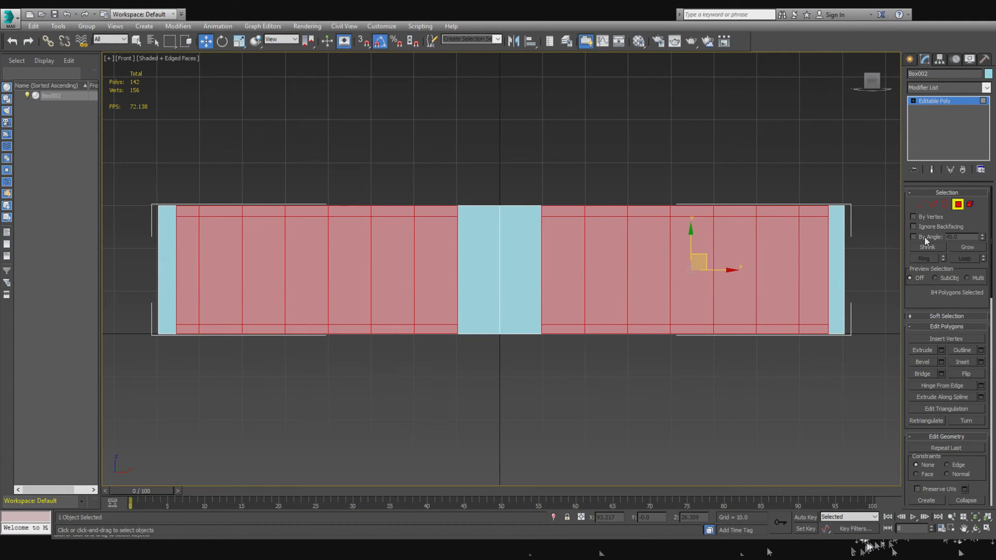
left_click(934, 205)
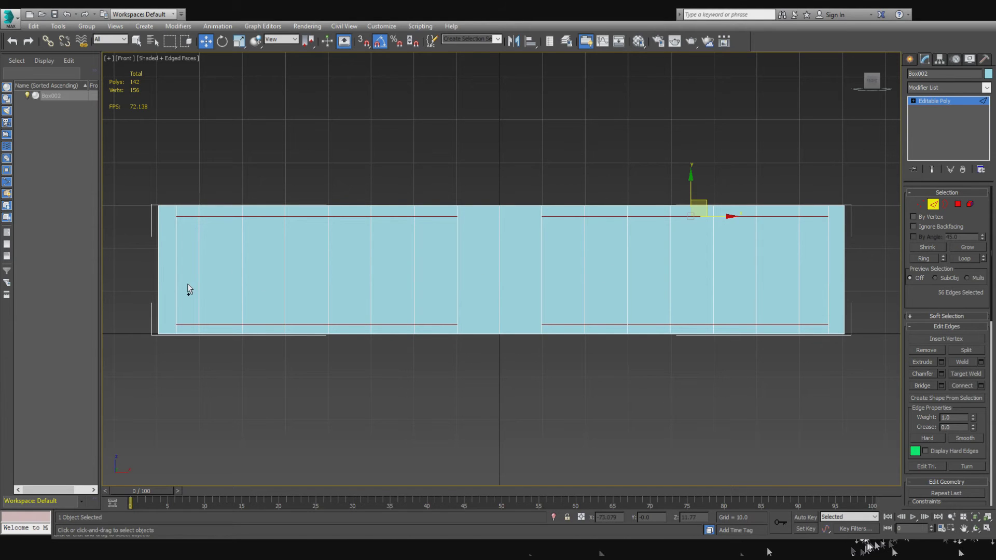
left_click_drag(181, 282, 392, 301)
left_click(452, 259)
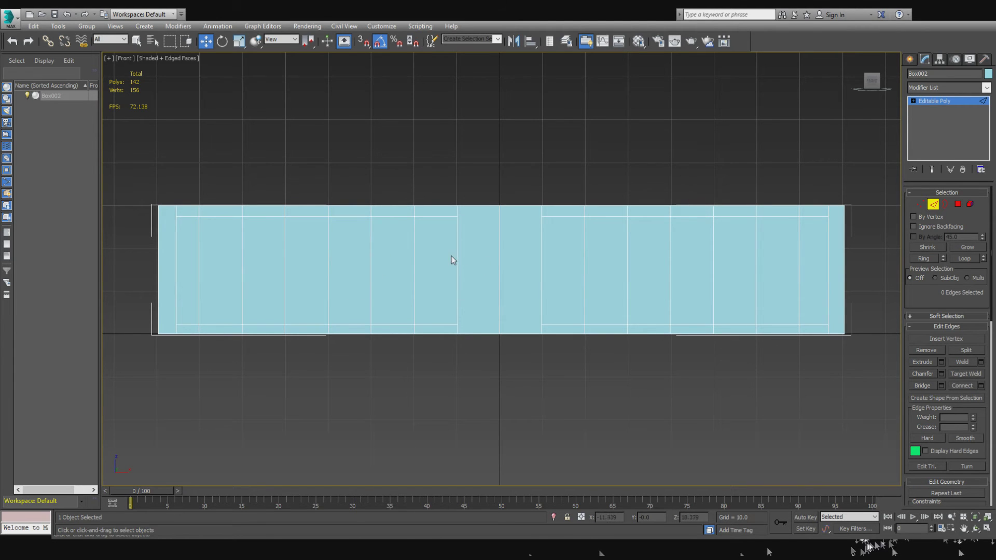
scroll(496, 258, "up", 1)
middle_click_drag(478, 269, 522, 252)
scroll(476, 290, "down", 1)
scroll(502, 389, "up", 3)
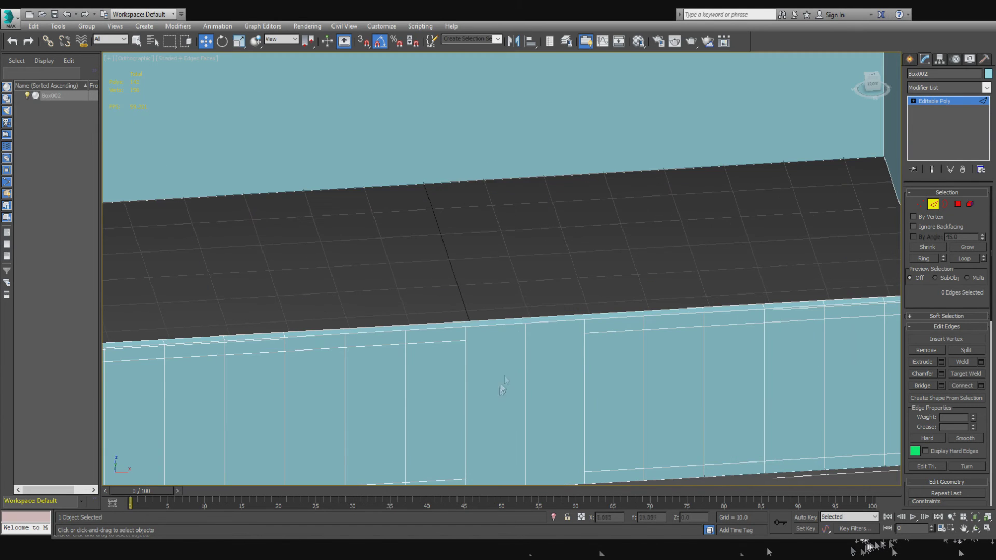
- Switch to Polygon level and select the middle section's faces together with the front panel's top face
left_click(957, 204)
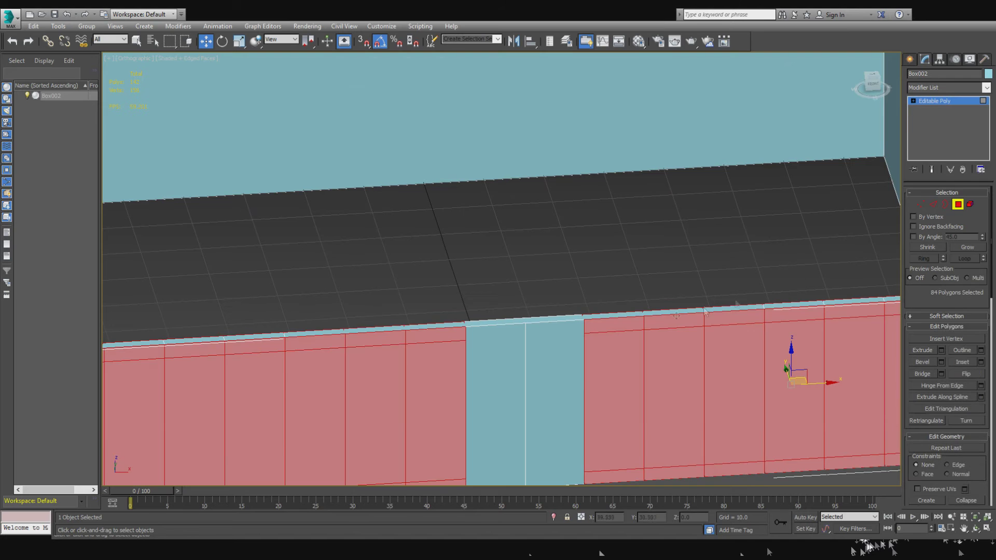
left_click(505, 344)
left_click_drag(489, 285, 546, 380)
scroll(511, 352, "down", 1)
middle_click_drag(511, 352, 500, 405, "alt")
scroll(481, 339, "up", 2)
middle_click_drag(483, 340, 520, 341, "alt")
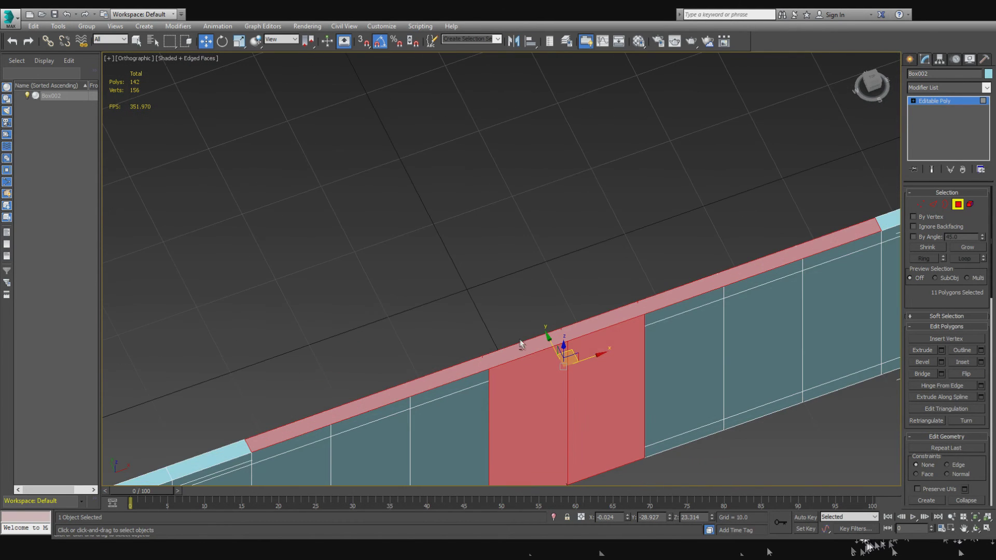
- Switch to Vertex level and select the outer and inner vertices on the front panel's top at X about 9.8, beside the middle section
left_click(921, 204)
left_click(630, 241)
scroll(581, 338, "up", 1)
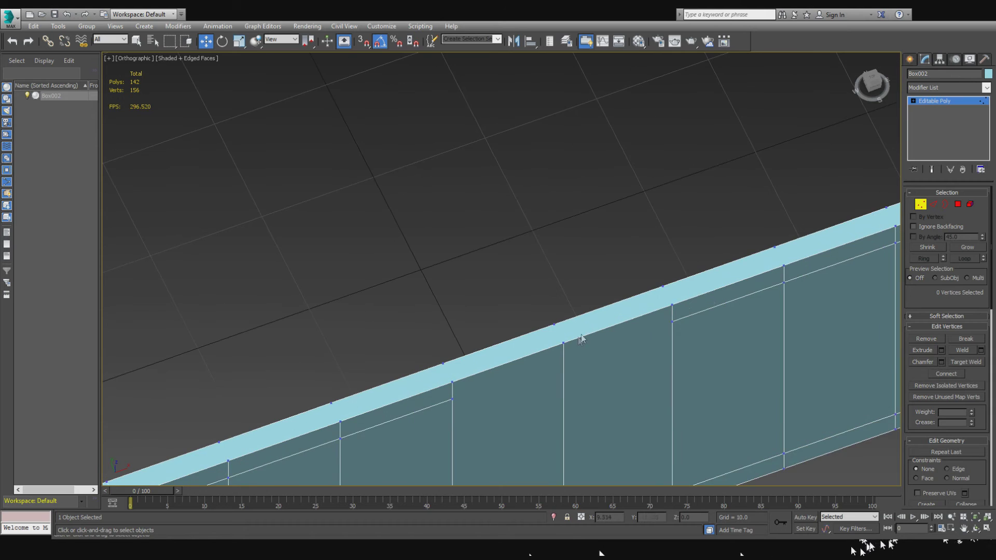
scroll(673, 310, "up", 2)
left_click(648, 278)
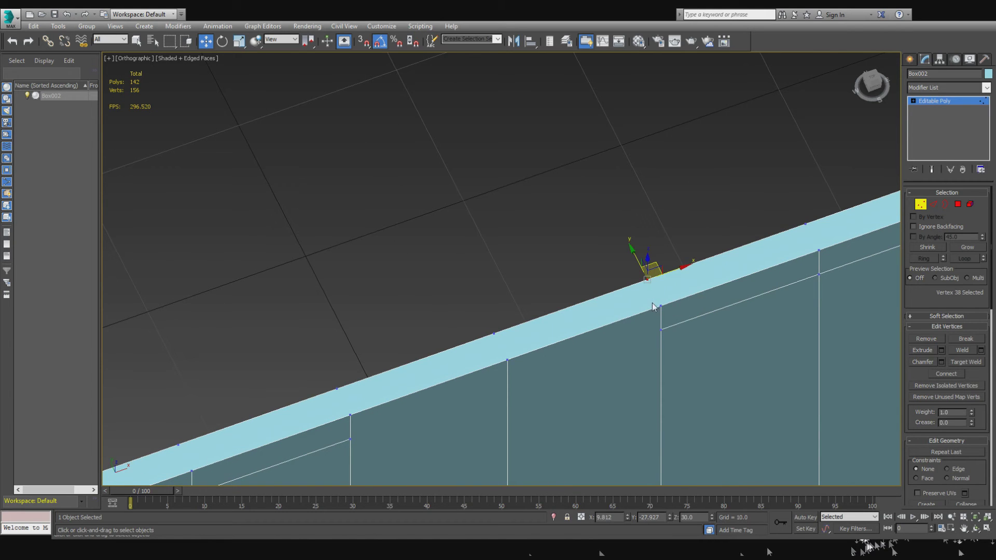
left_click(661, 307, "ctrl")
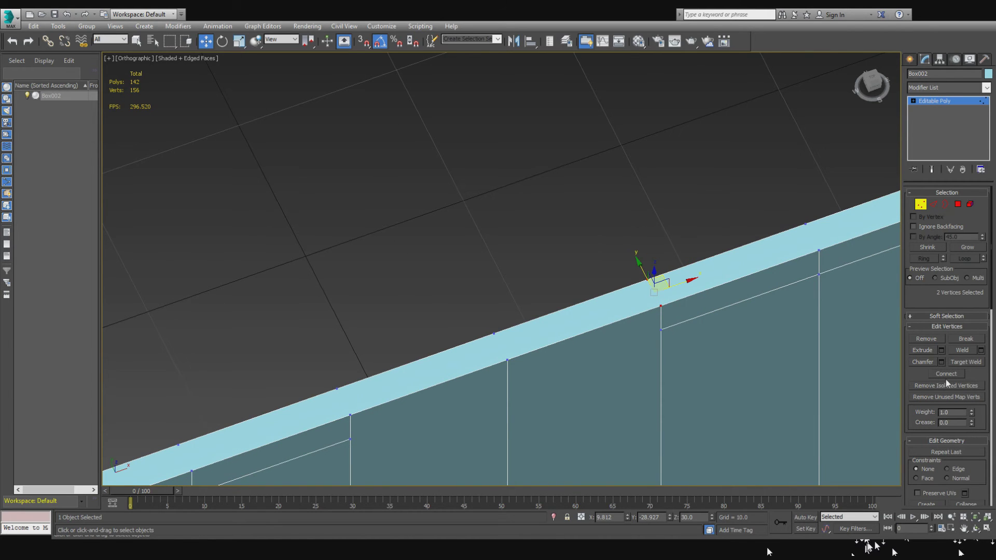
middle_click_drag(830, 334, 510, 319)
left_click(561, 306)
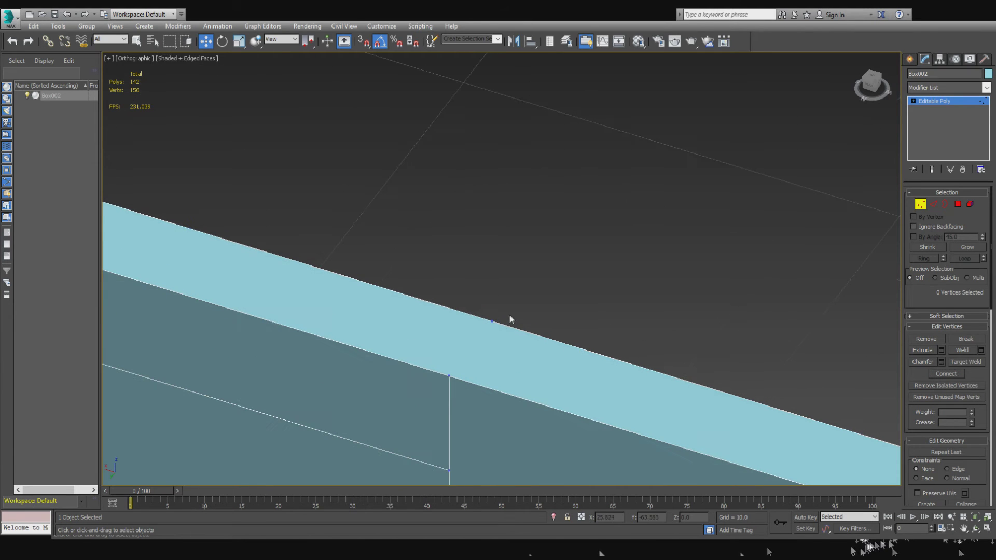
left_click(449, 375)
left_click(492, 321, "ctrl")
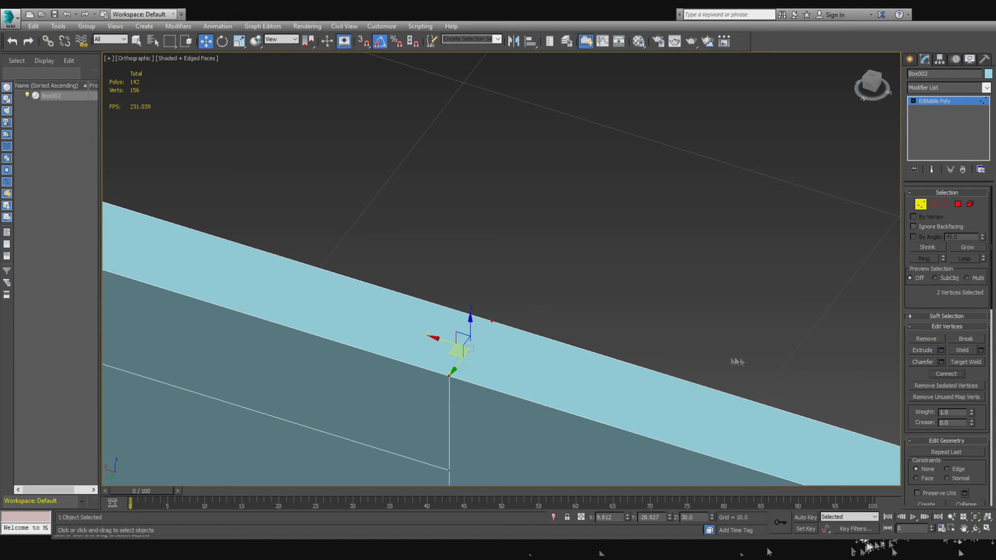
middle_click_drag(442, 386, 490, 365, "alt")
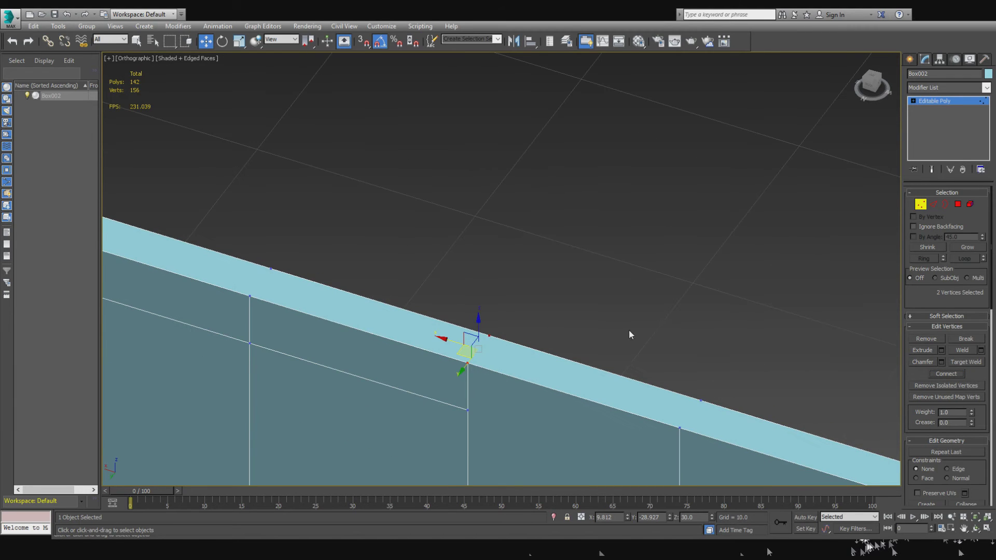
middle_click_drag(385, 361, 483, 381, "alt")
- Switch to Polygon level and delete the long top face of the front panel
key("4")
left_click(499, 377)
key("Delete")
middle_click_drag(574, 348, 787, 429)
left_click(934, 204)
left_click(394, 363)
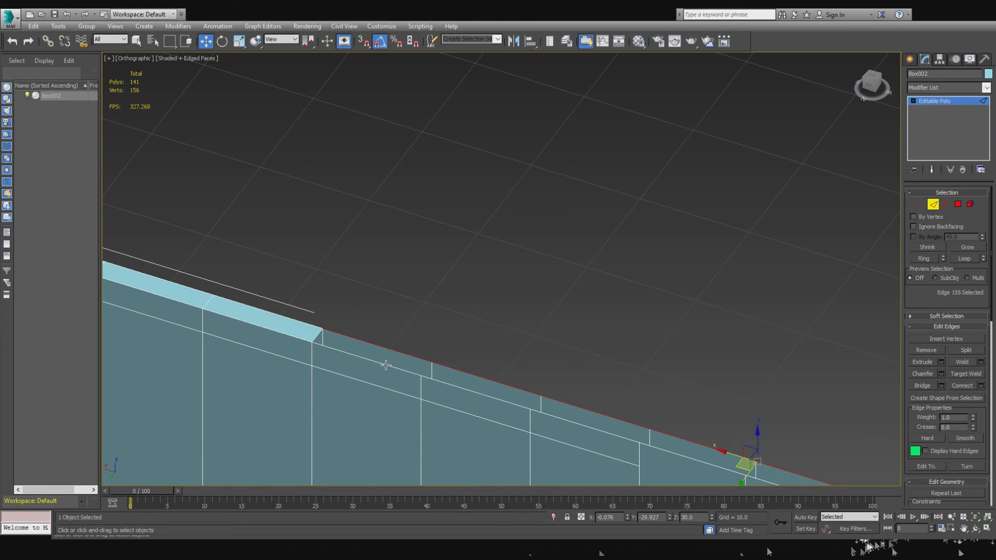
left_click(458, 351)
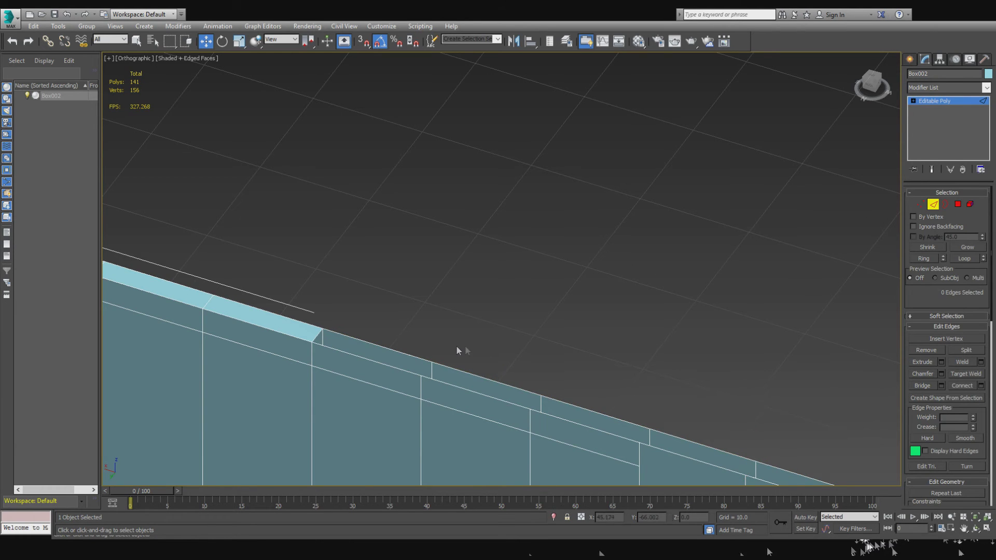
left_click(921, 205)
scroll(623, 349, "down", 3)
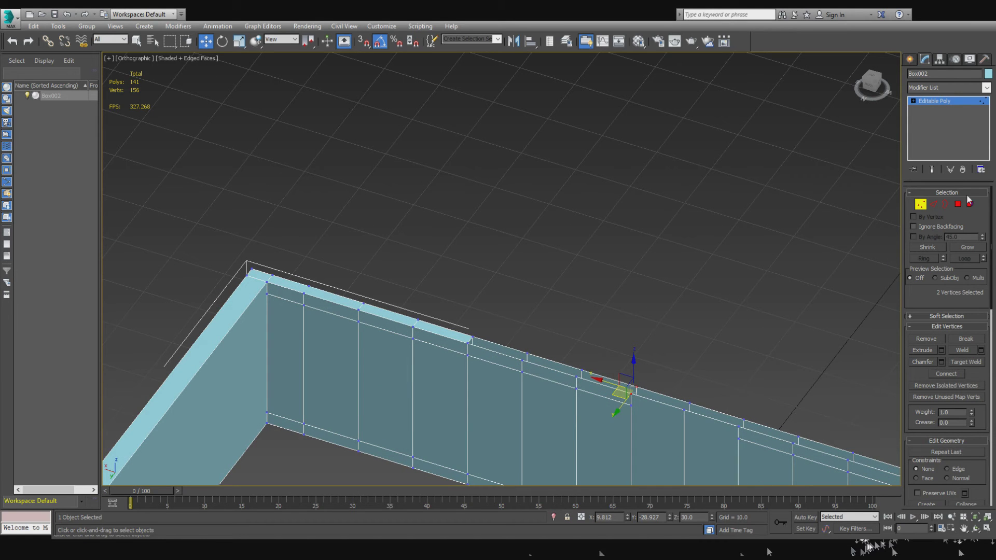
- Switch to Edge level and select the outer and inner long edges bordering the opening along the front panel's top
left_click(933, 204)
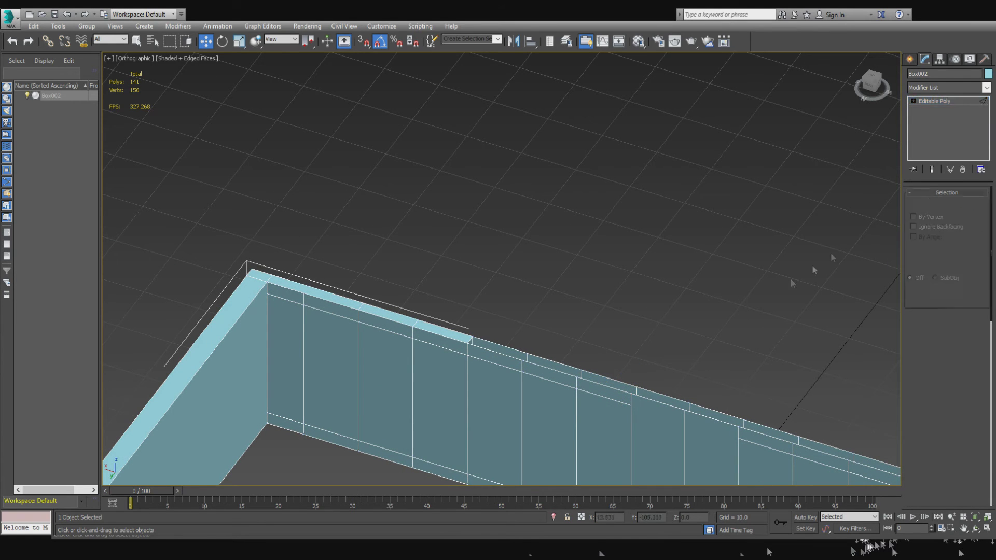
left_click(515, 347)
middle_click_drag(684, 347, 511, 379, "alt")
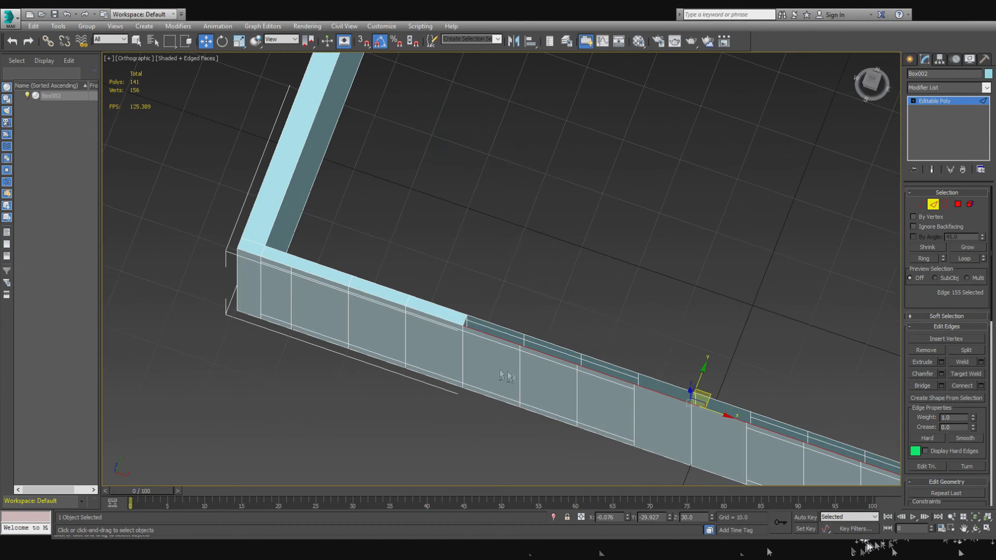
left_click(498, 324)
left_click(557, 357, "ctrl")
left_click(685, 403)
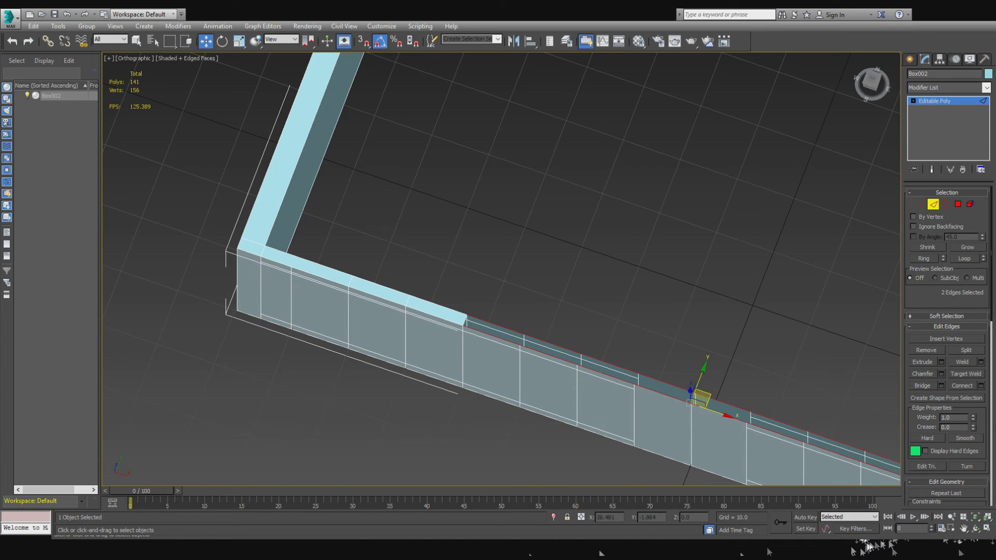
- Bridge the two selected edges to rebuild the front panel's top face, and select the top-edge vertices beside the middle section at Vertex level
left_click(932, 386)
middle_click_drag(781, 362, 765, 350)
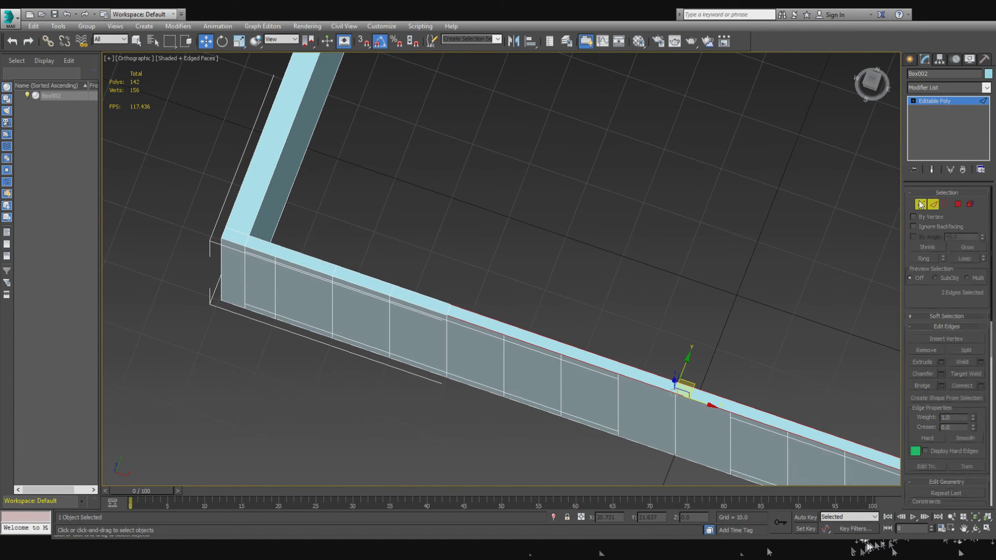
left_click(920, 202)
scroll(609, 352, "up", 3)
left_click_drag(624, 368, 662, 398)
left_click(631, 410, "ctrl")
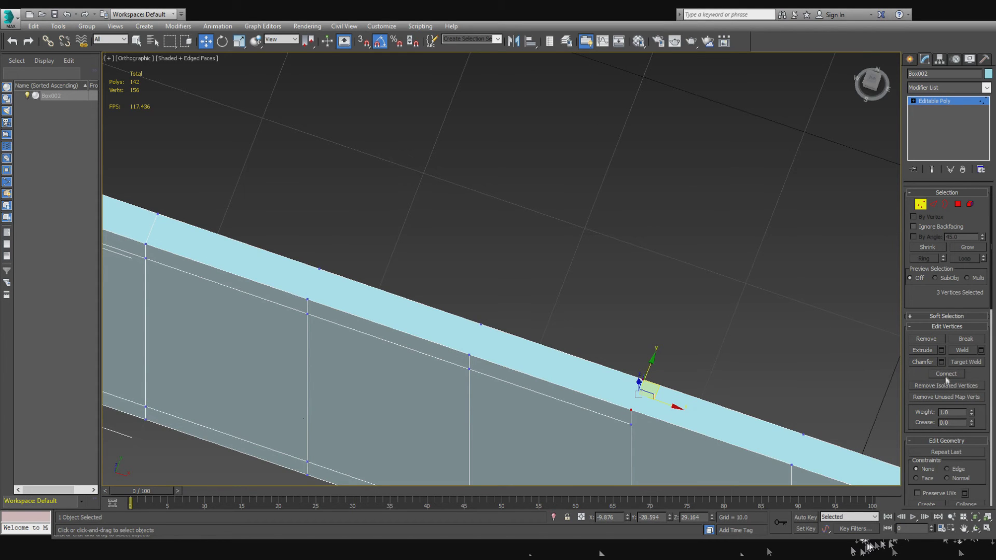
- Switch to Polygon level and select the middle section's four faces, two outer and two inner, ready in the Front view
middle_click_drag(844, 397, 697, 378, "alt")
left_click(958, 204)
left_click(626, 335)
left_click(640, 331, "ctrl")
middle_click_drag(640, 332, 684, 406, "alt")
left_click(669, 363, "ctrl")
left_click(607, 384, "ctrl")
key("f")
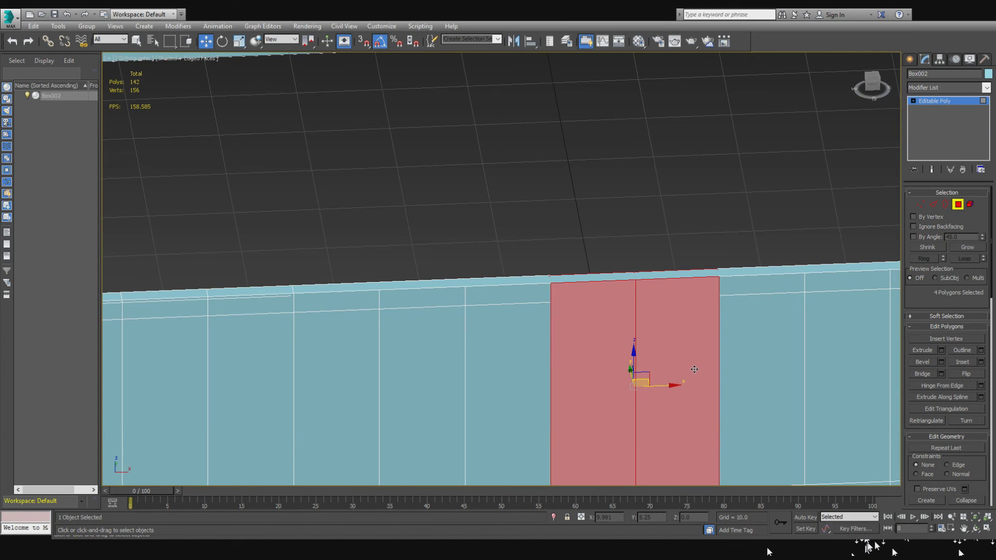
- Slice the four middle-section faces horizontally with a slice plane at a height of about 20
scroll(453, 281, "down", 3)
scroll(529, 198, "up", 6)
scroll(674, 311, "down", 3)
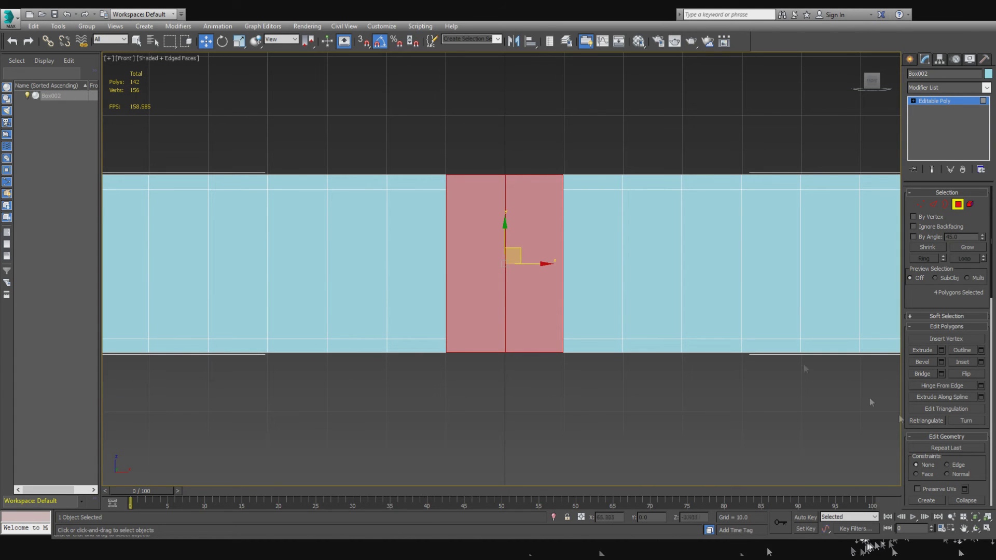
scroll(934, 470, "down", 3)
left_click(927, 464)
scroll(502, 279, "down", 2)
middle_click_drag(503, 279, 548, 364)
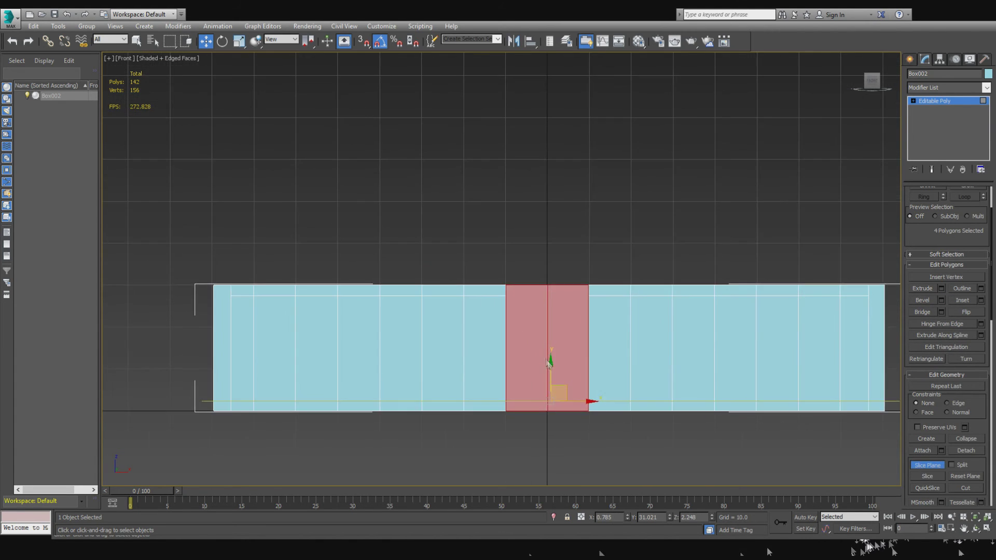
left_click_drag(554, 369, 546, 297)
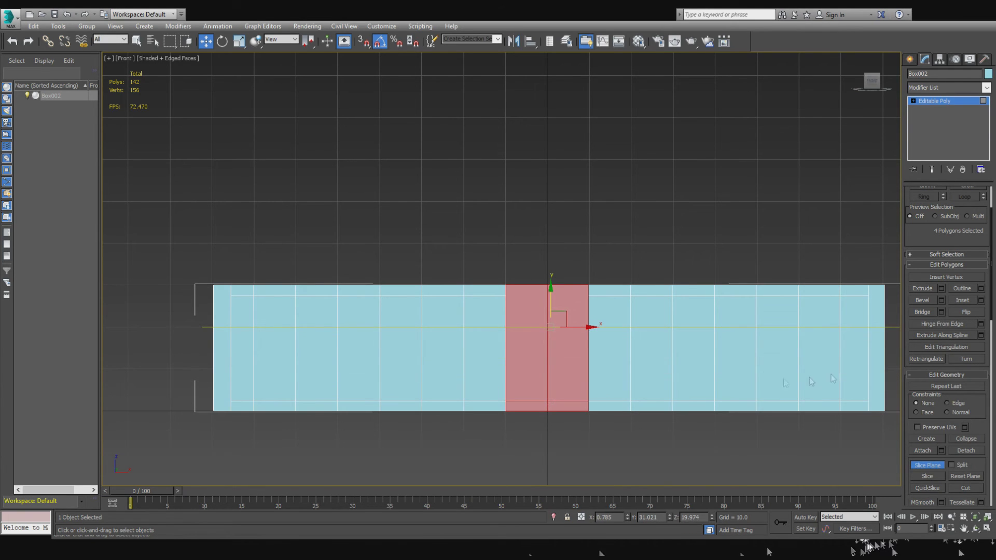
left_click(929, 477)
left_click(928, 465)
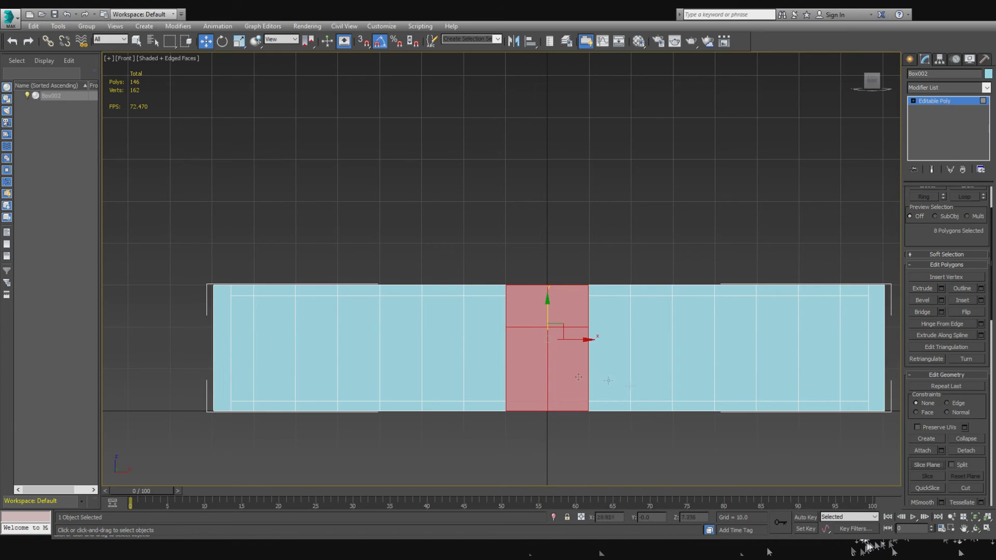
- Select the front panel's six tall outer faces on the negative X side of the middle section
left_click(522, 389)
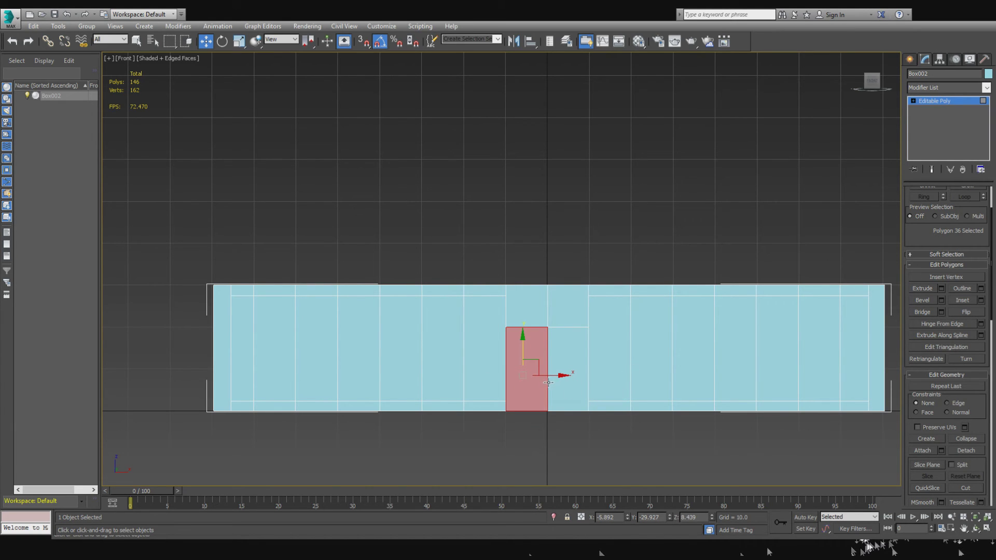
left_click(488, 367)
left_click(425, 340, "ctrl")
left_click(402, 340, "ctrl")
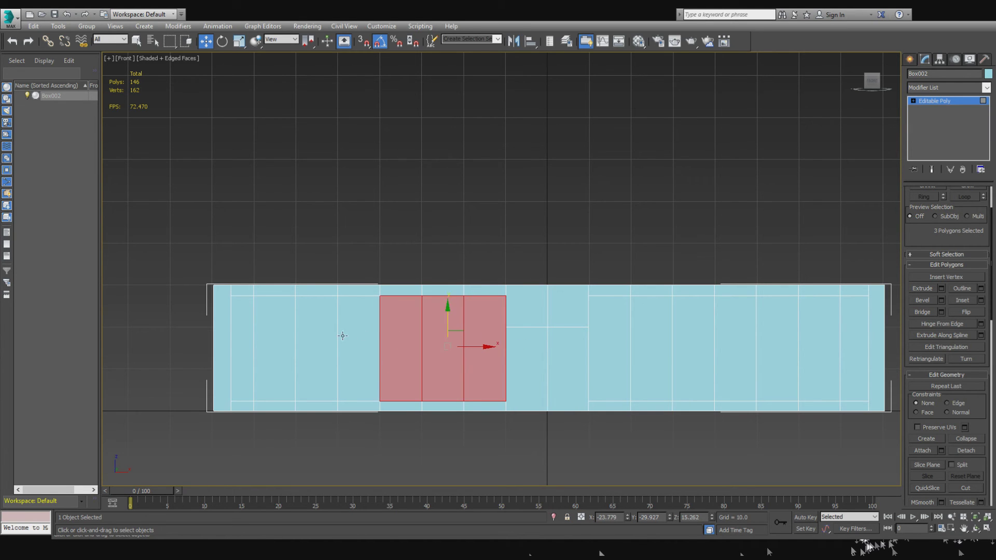
left_click(358, 336, "ctrl")
left_click(311, 343, "ctrl")
left_click(275, 348, "ctrl")
- Add the front panel's six tall outer faces on the positive X side of the middle section to the selection
left_click(609, 352, "ctrl")
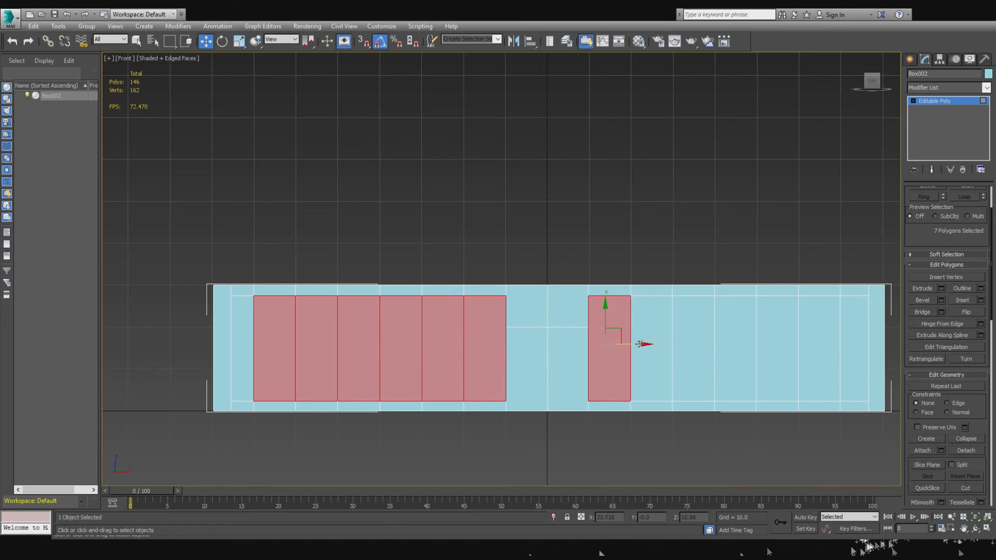
left_click(651, 345, "ctrl")
left_click(693, 345, "ctrl")
left_click(736, 343, "ctrl")
left_click(806, 337, "ctrl")
left_click(781, 336, "ctrl")
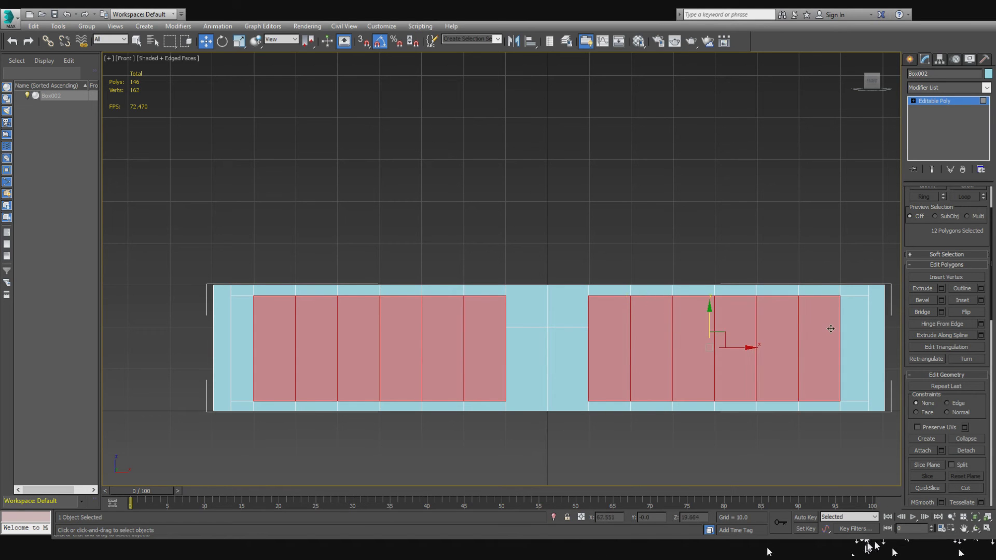
left_click(855, 333, "ctrl")
left_click(842, 352, "alt")
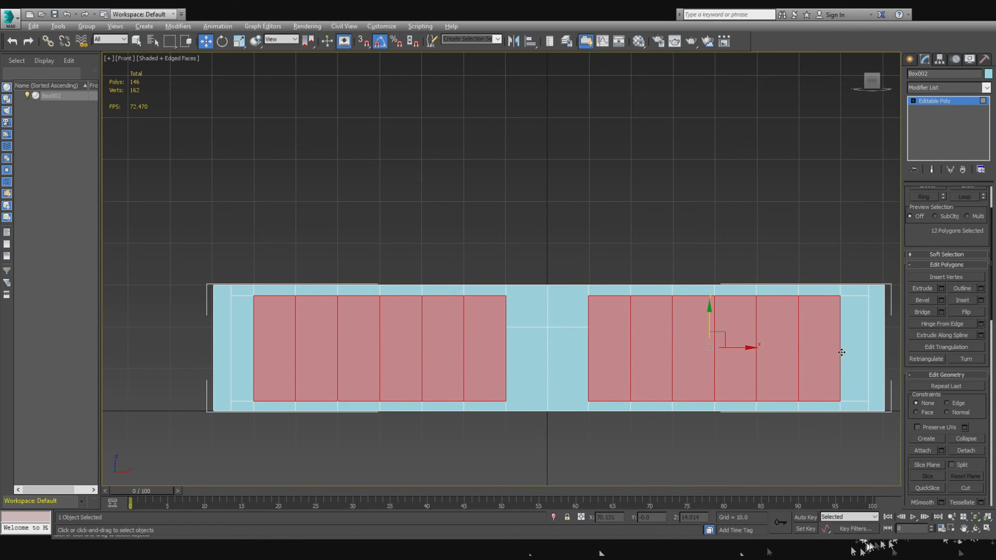
- Add the front panel's six tall inner faces on the positive X side of the middle section to the selection
middle_click_drag(825, 354, 394, 312, "alt")
left_click(285, 311, "ctrl")
left_click(336, 313, "ctrl")
left_click(365, 313, "ctrl")
left_click(408, 308, "ctrl")
left_click(427, 317, "ctrl")
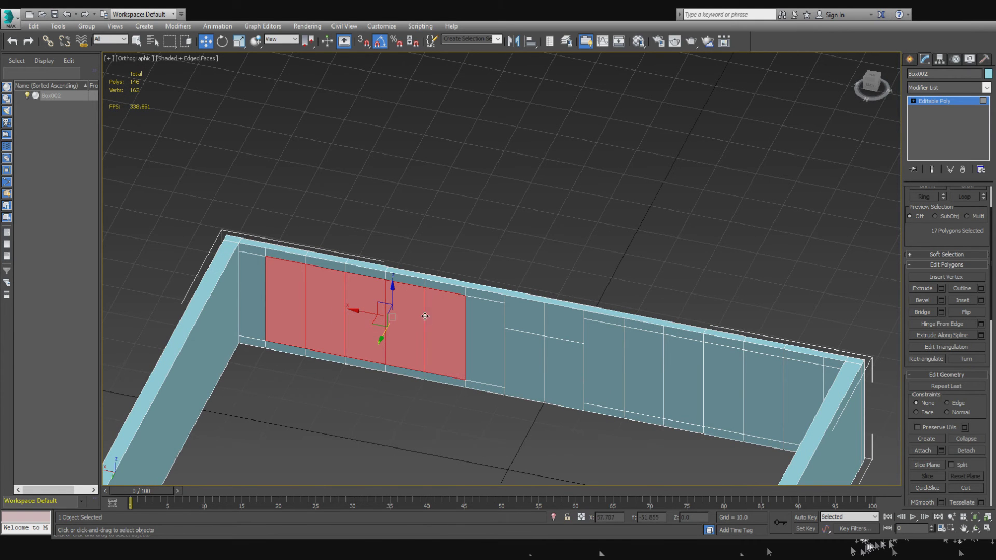
left_click(469, 331, "ctrl")
- Add the front panel's six tall inner faces on the negative X side of the middle section to the selection
left_click(599, 374, "ctrl")
left_click(651, 364, "ctrl")
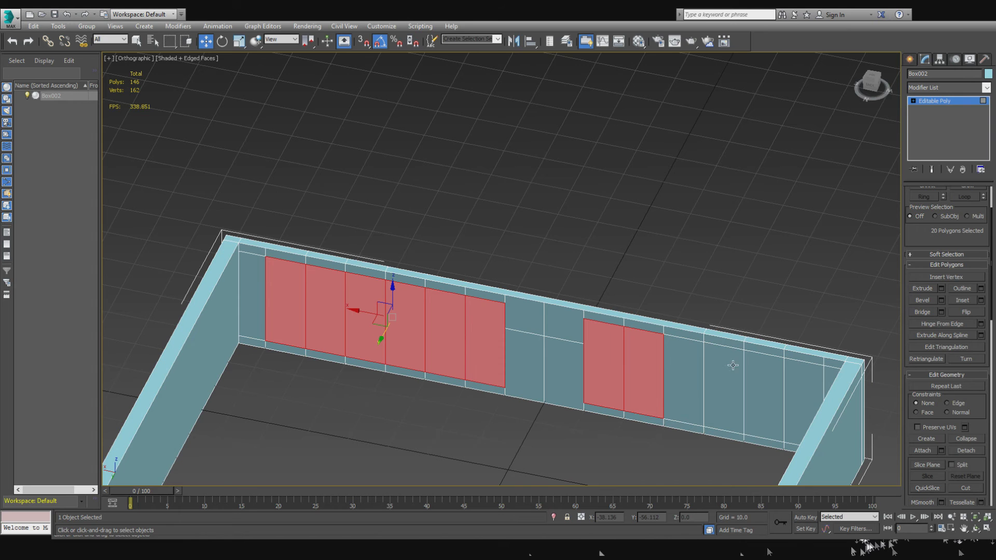
left_click(699, 388, "ctrl")
left_click(724, 388, "ctrl")
left_click(802, 392, "ctrl")
left_click(768, 390, "ctrl")
middle_click_drag(832, 358, 777, 301, "alt")
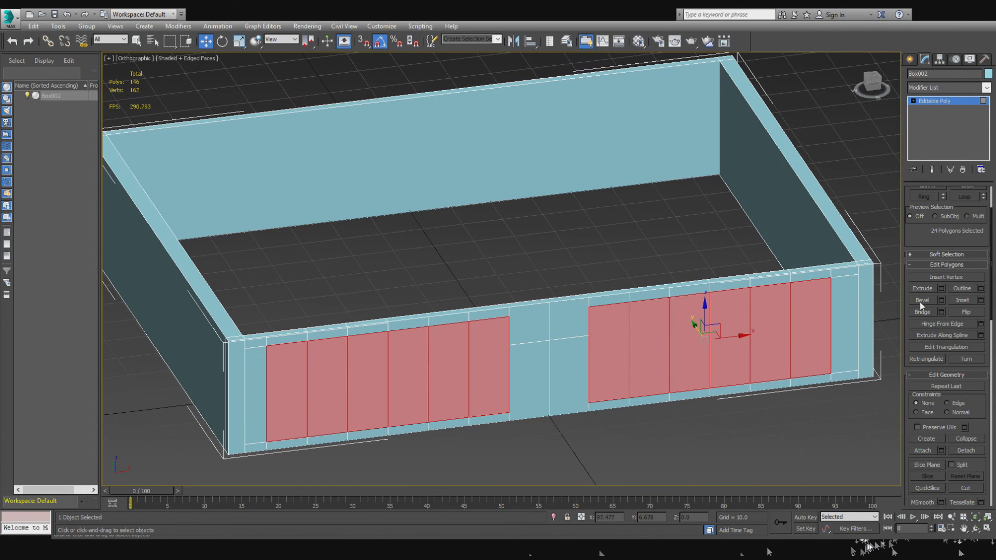
- Inset the 24 selected faces by polygon, so that each face gets its own border
left_click(980, 301)
scroll(592, 317, "up", 2)
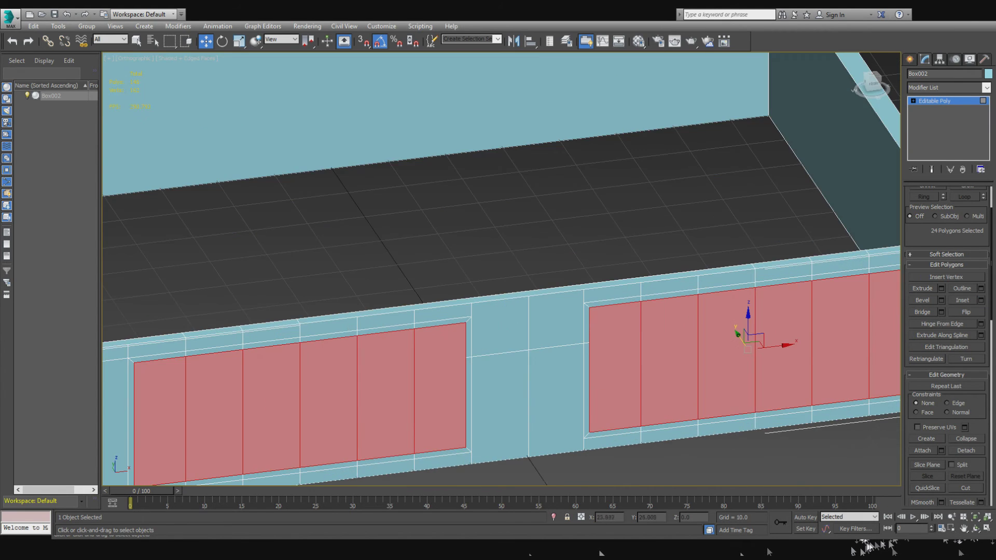
scroll(527, 275, "down", 2)
left_click(527, 273)
key("ctrl+z")
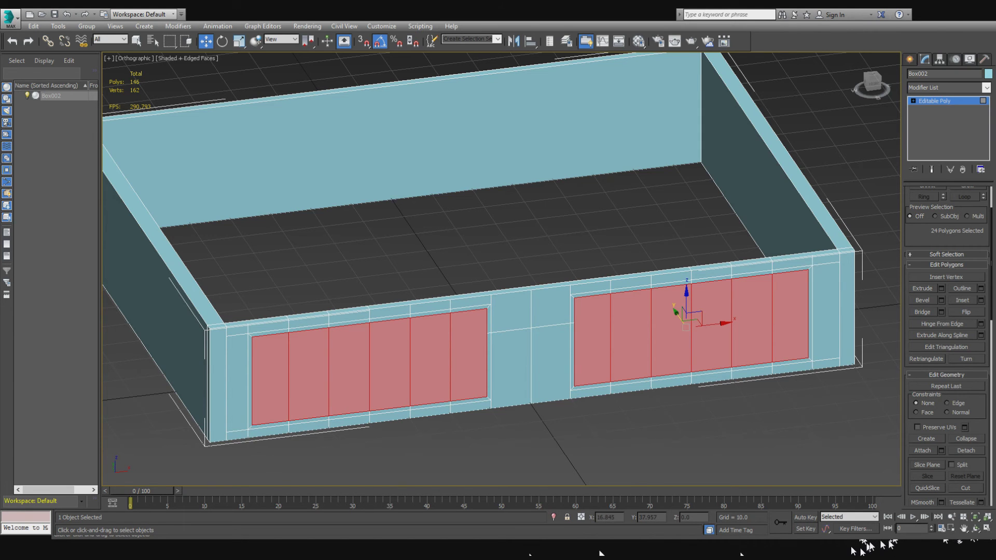
left_click(514, 279)
scroll(507, 288, "up", 2)
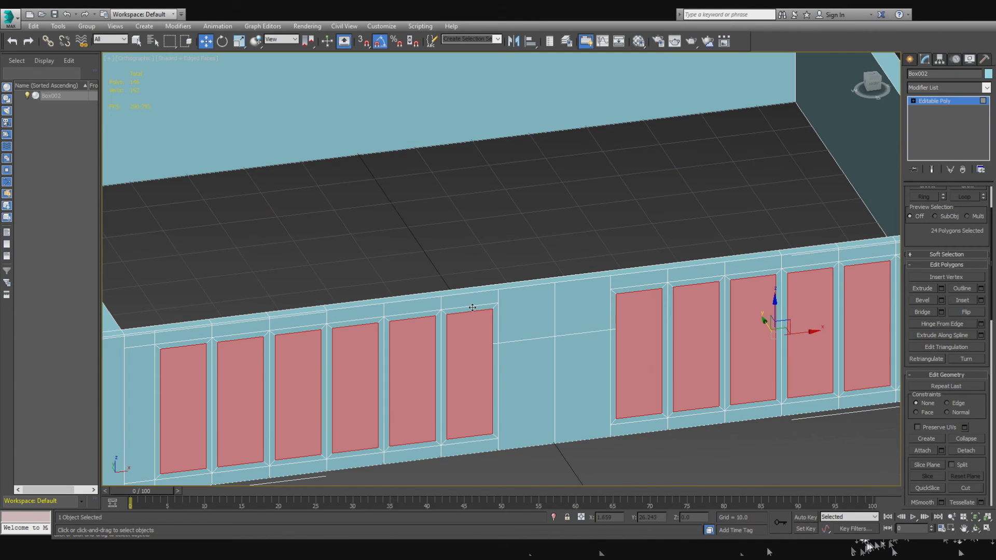
left_click(509, 303)
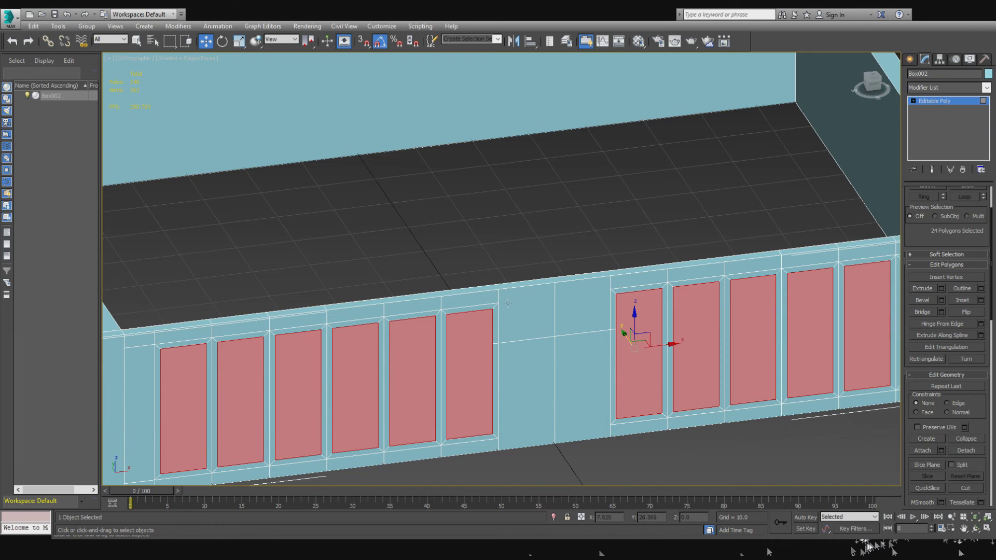
- Select the border faces around the six outer insets on the negative X side of the middle section
left_click(157, 352)
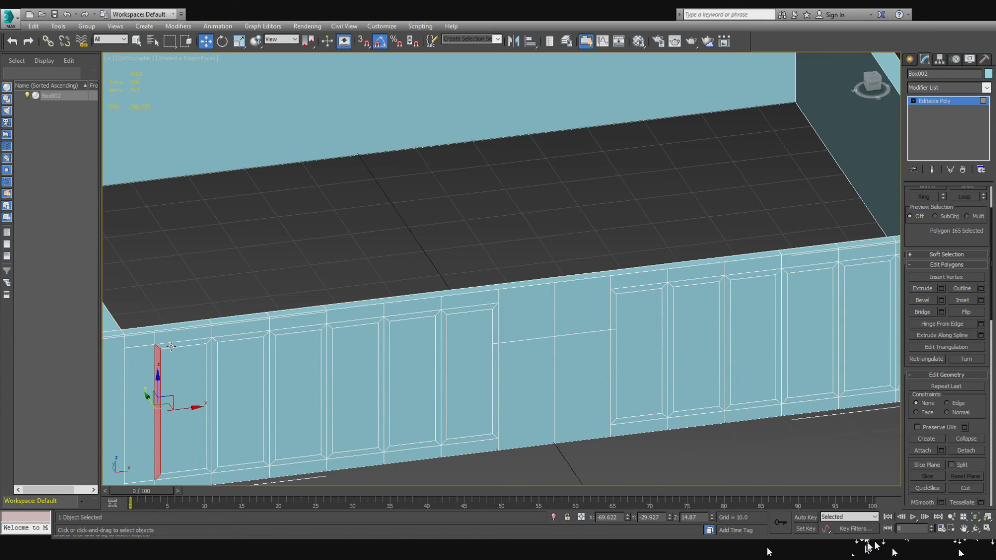
left_click(171, 346, "shift")
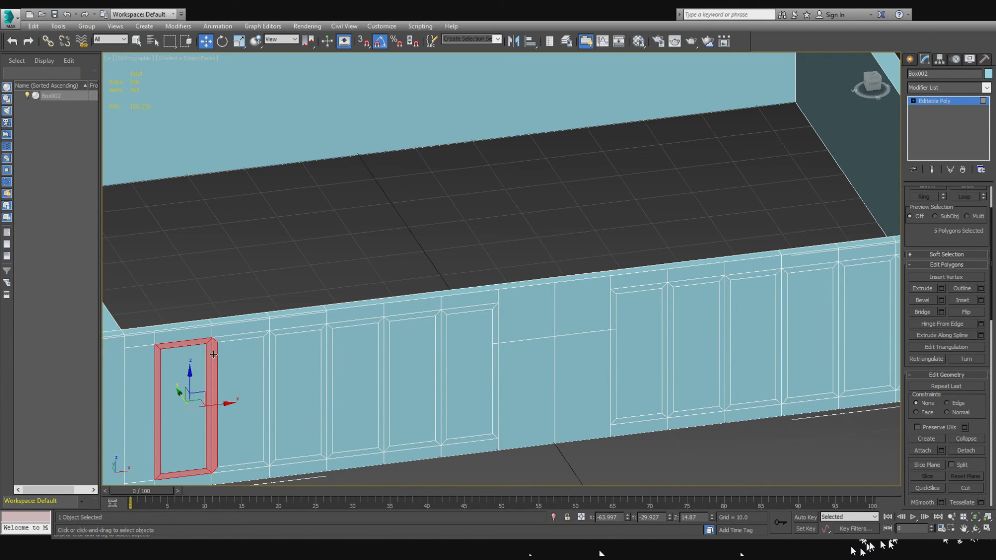
left_click(228, 340, "shift")
left_click(273, 336, "ctrl")
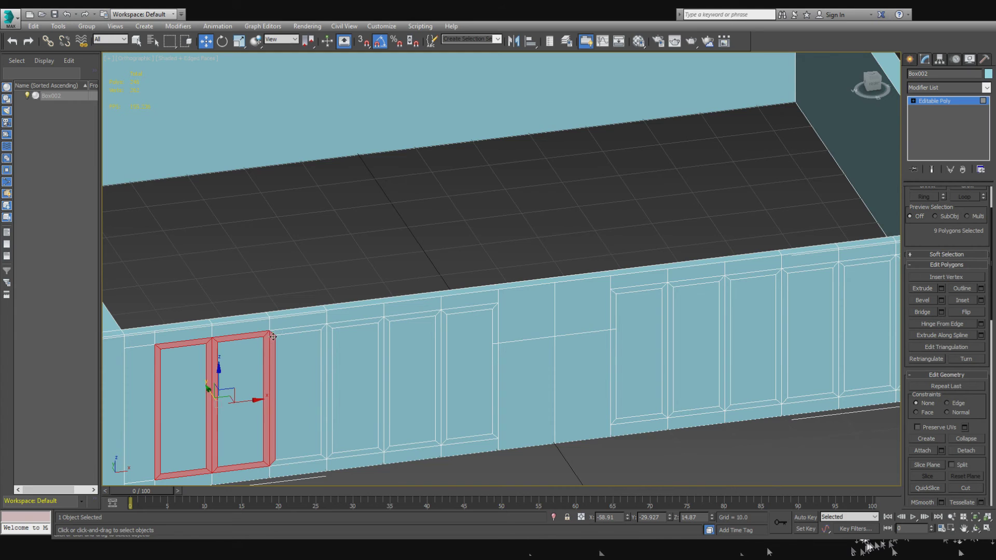
left_click(277, 332, "shift")
left_click(330, 334, "ctrl")
left_click(336, 329, "shift")
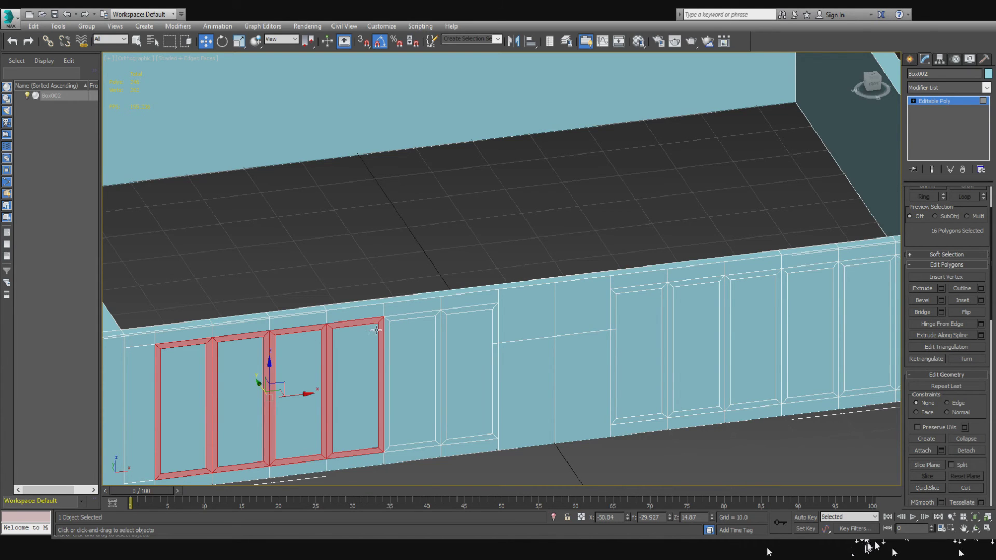
left_click(387, 323, "ctrl")
left_click(405, 316, "shift")
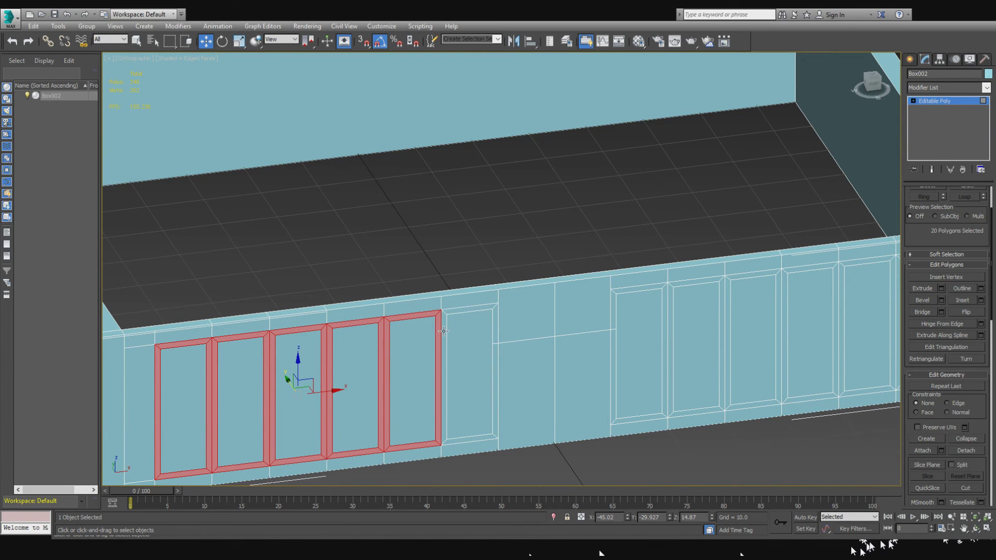
left_click(443, 331, "shift")
- Add the border faces around the first three outer insets on the positive X side of the middle section to the selection
left_click(614, 332, "ctrl")
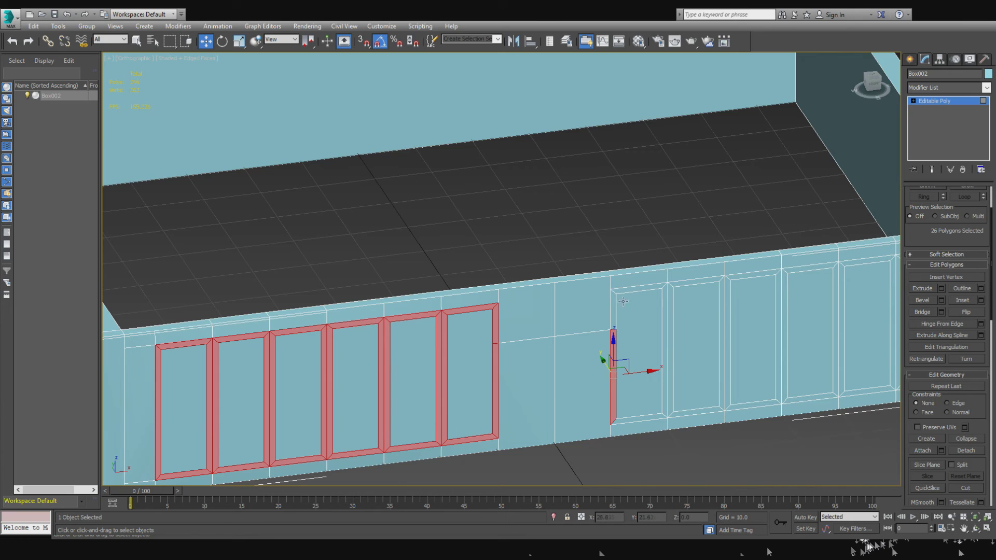
left_click(614, 309, "shift")
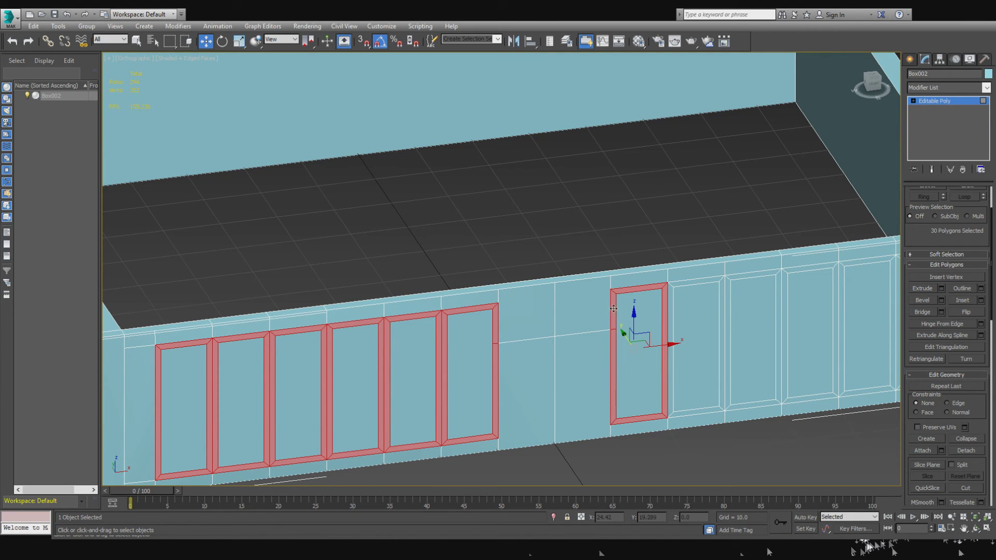
left_click(665, 301, "ctrl")
left_click(676, 283, "shift")
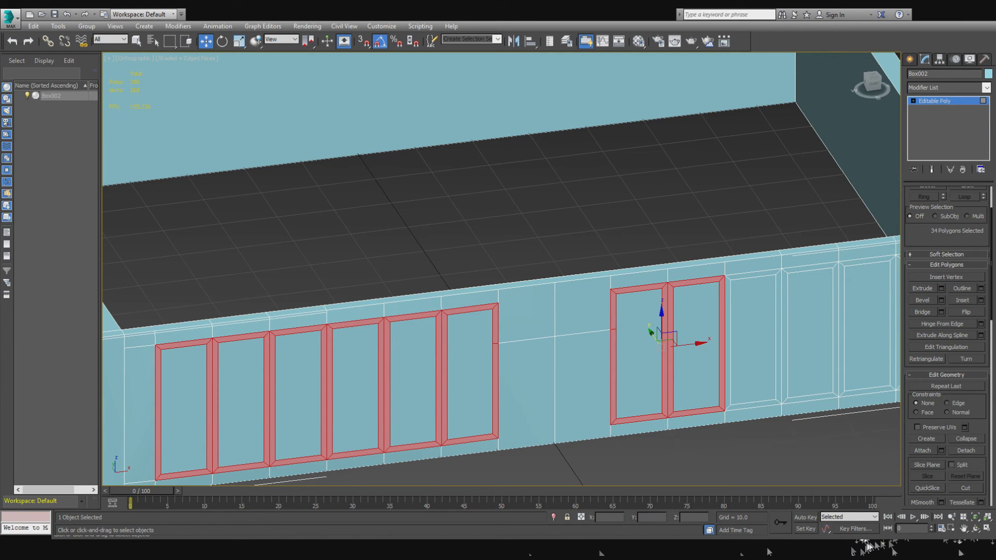
key("ctrl+z")
left_click(730, 286, "ctrl")
left_click(733, 276, "ctrl")
middle_click_drag(732, 275, 567, 312)
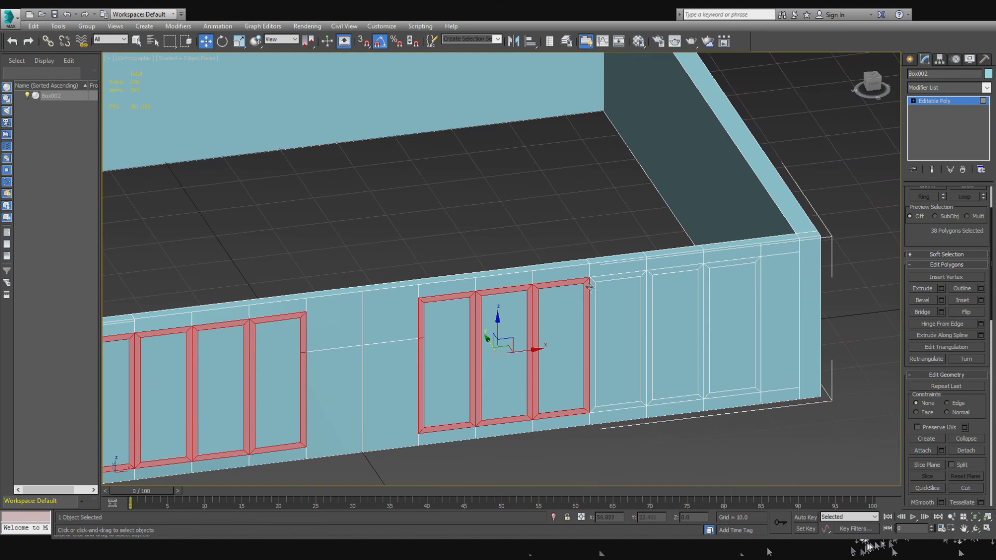
- Add the border faces around the remaining three outer insets towards the panel's positive X end to the selection
left_click(592, 285, "ctrl")
left_click(605, 275, "ctrl")
left_click(647, 282, "ctrl")
left_click(692, 275, "ctrl")
left_click(708, 270, "ctrl")
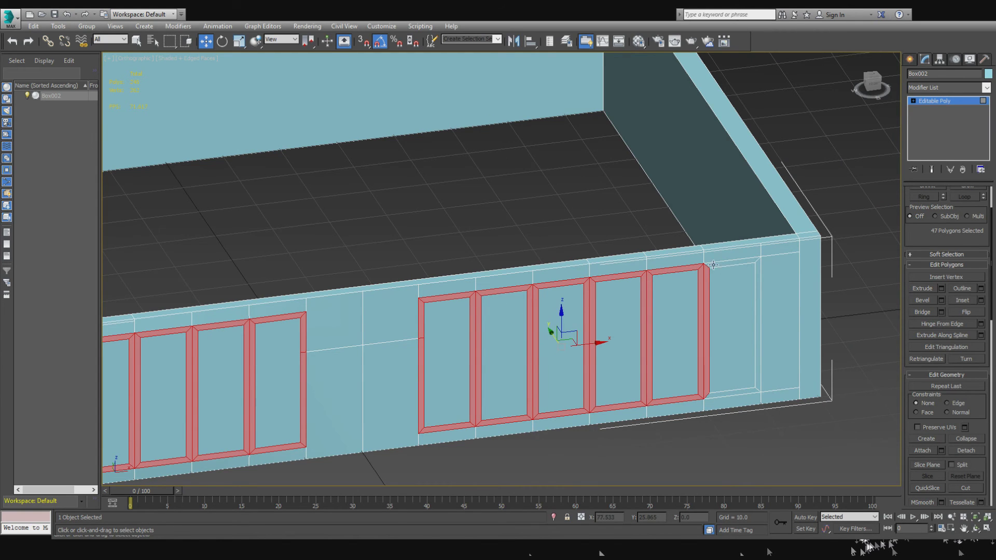
left_click(714, 265, "ctrl")
middle_click_drag(768, 310, 988, 266)
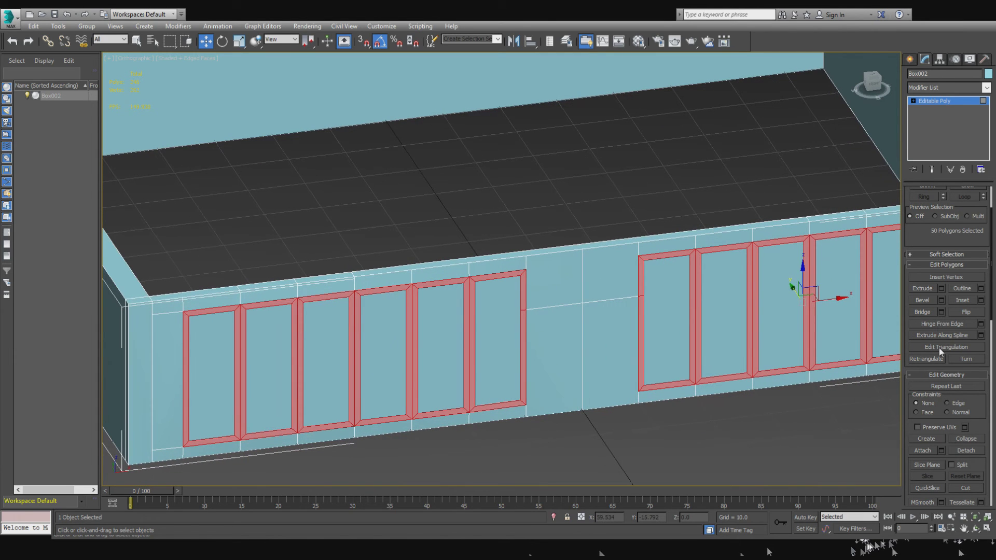
- Extrude the selected border faces slightly outward to form thin raised frames around the insets
left_click(942, 288)
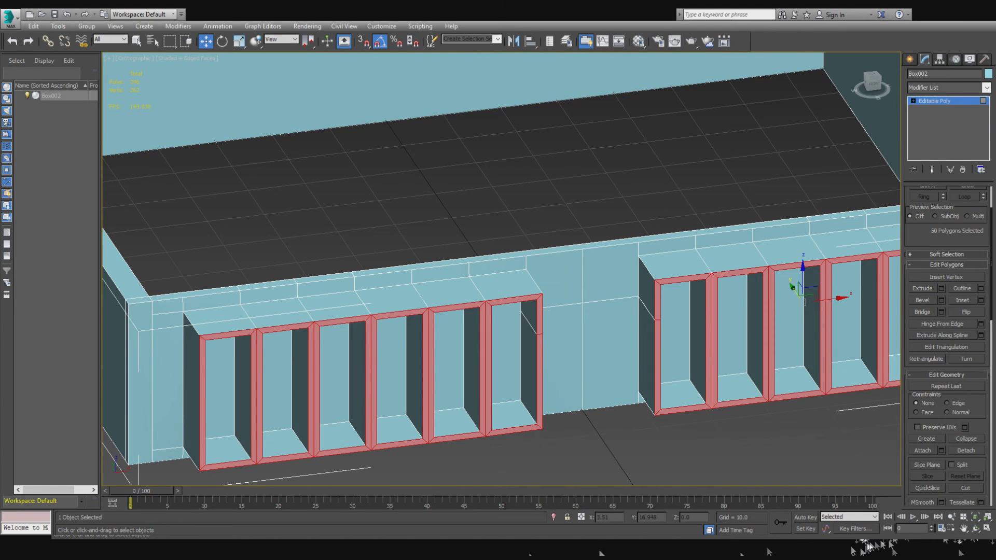
key("Return")
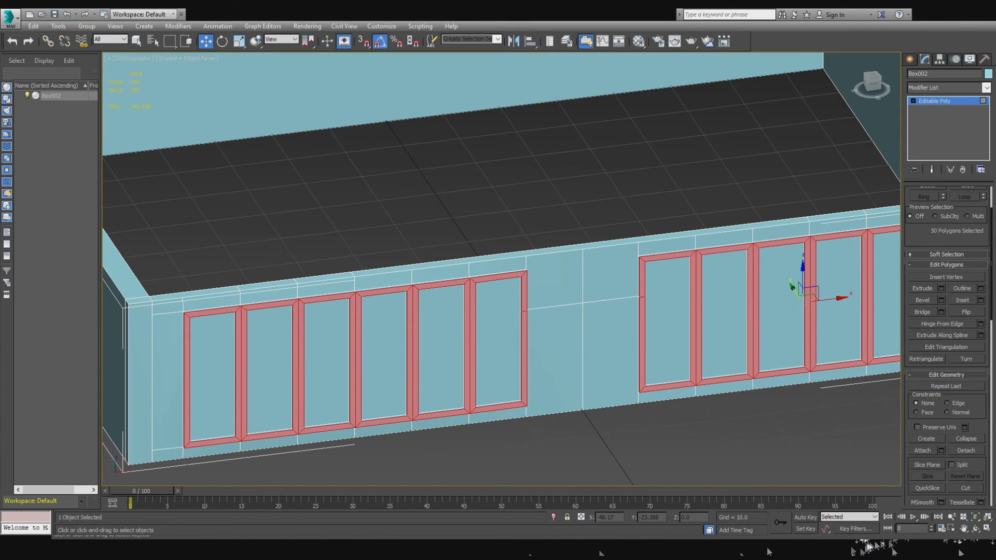
key("ctrl+z")
- Select the six outer pane faces inside the raised frames on the negative X side of the middle section
left_click(193, 385)
left_click(245, 382, "ctrl")
left_click(203, 357)
left_click(269, 342, "ctrl")
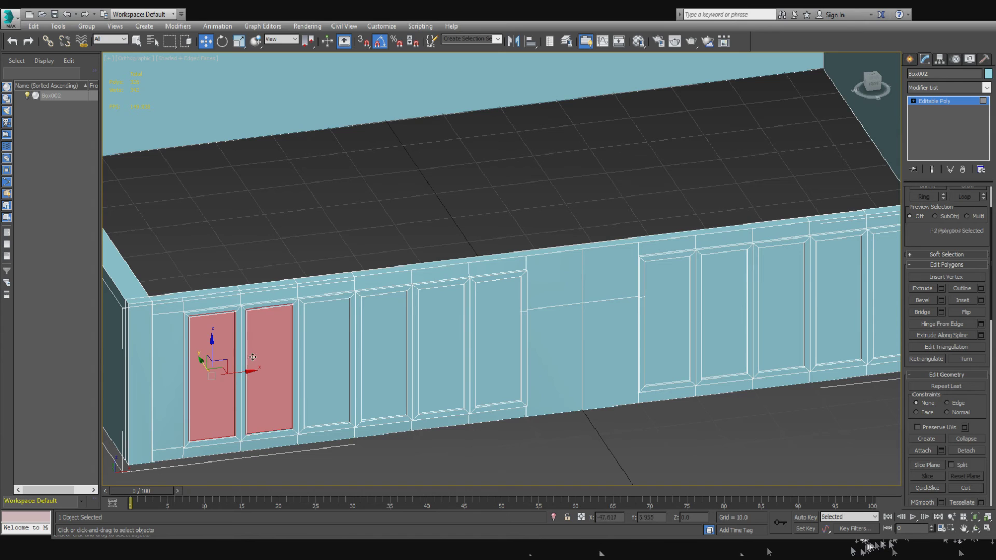
left_click(315, 338, "ctrl")
left_click(370, 338, "ctrl")
left_click(430, 322, "ctrl")
left_click(497, 343, "ctrl")
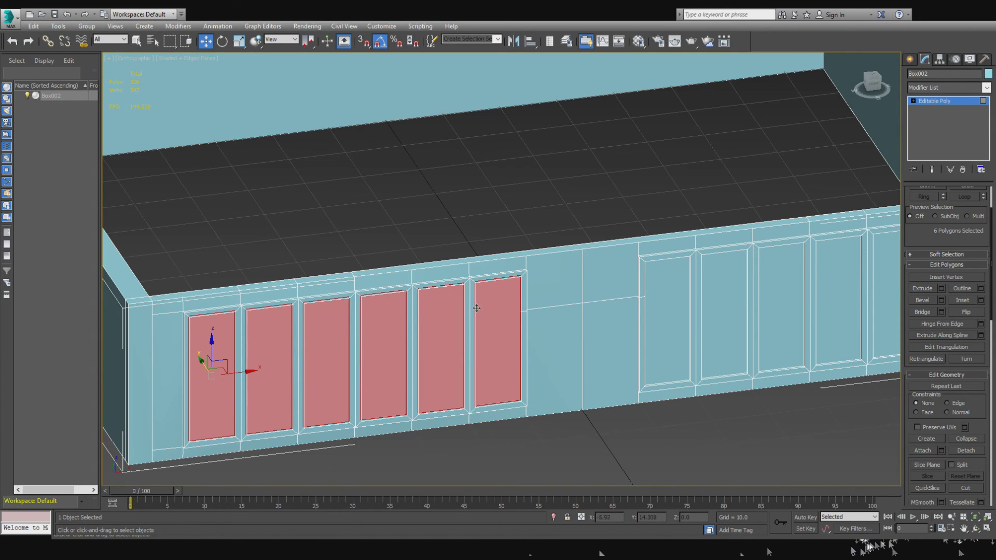
- Add the six outer pane faces inside the raised frames on the positive X side of the middle section to the selection
left_click(668, 318, "ctrl")
left_click(723, 294, "ctrl")
left_click(799, 297, "ctrl")
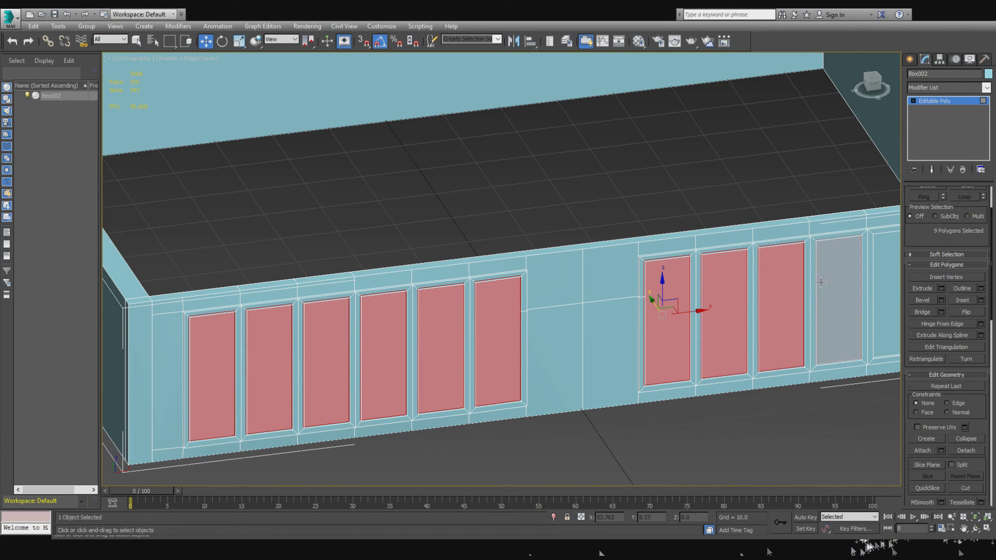
left_click(838, 299, "ctrl")
left_click(889, 280, "ctrl")
middle_click_drag(835, 311, 690, 337)
left_click(808, 279, "ctrl")
- Add the six inner pane faces on the positive X side of the middle section to the selection
middle_click_drag(808, 282, 516, 367, "alt")
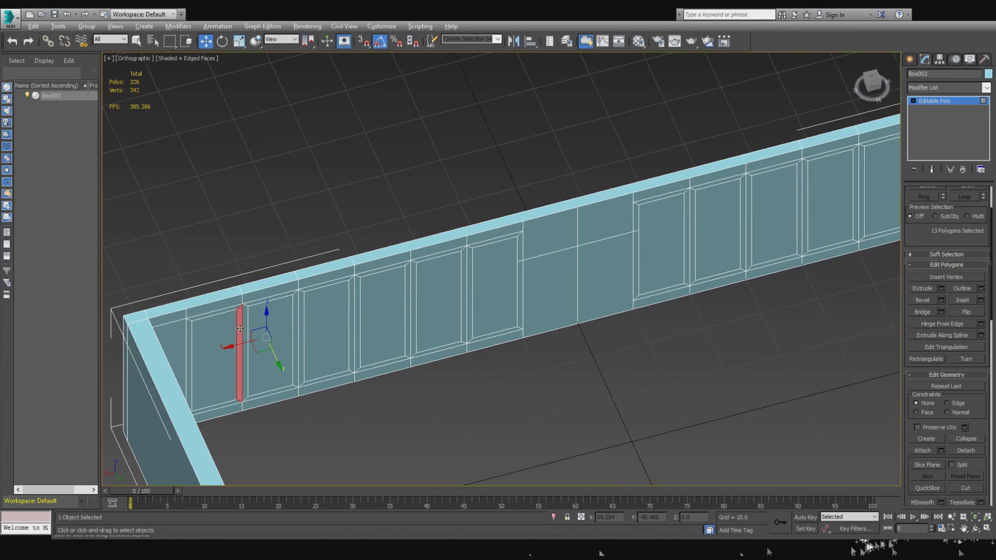
left_click(222, 337, "ctrl")
left_click(269, 332, "ctrl")
left_click(318, 312, "ctrl")
left_click(384, 296, "ctrl")
left_click(441, 286, "ctrl")
left_click(475, 272, "ctrl")
- Add the six inner pane faces on the negative X side to the selection and delete all selected pane faces
left_click(687, 215, "ctrl")
left_click(702, 208, "ctrl")
left_click(774, 191, "ctrl")
left_click(848, 179, "ctrl")
left_click(874, 182, "ctrl")
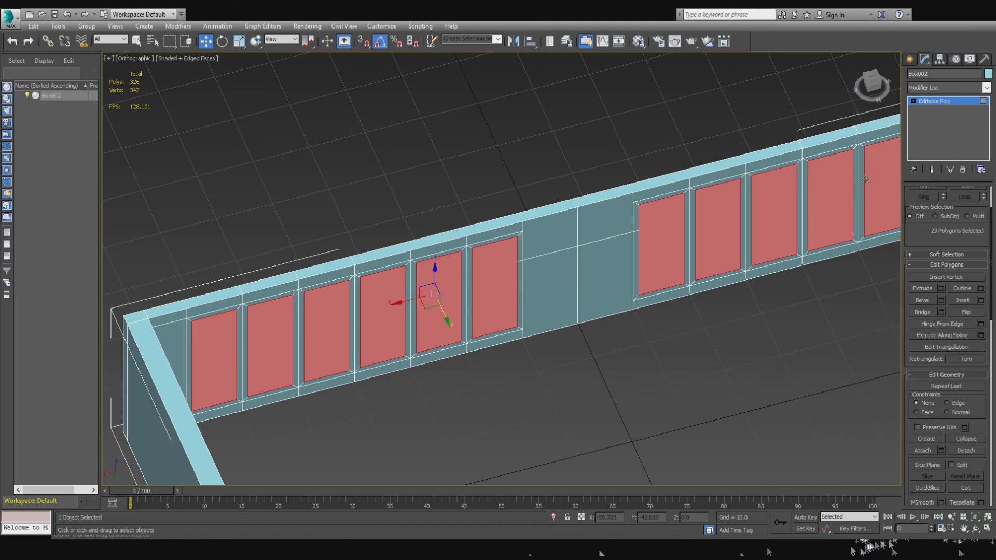
middle_click_drag(874, 182, 756, 304)
left_click(827, 262, "ctrl")
key("Delete")
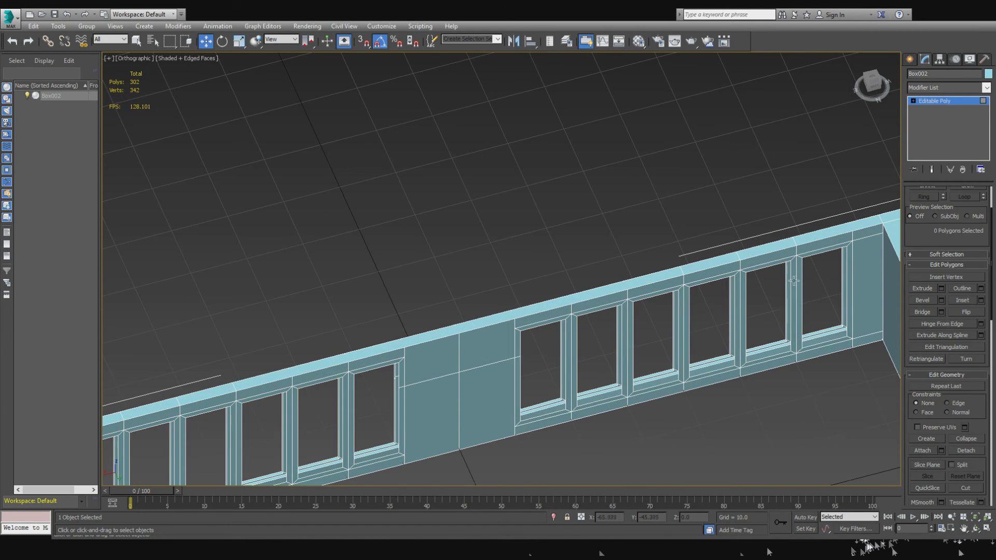
- Bridge the inner and outer borders of the two window openings nearest the panel's negative X end
scroll(836, 312, "up", 6)
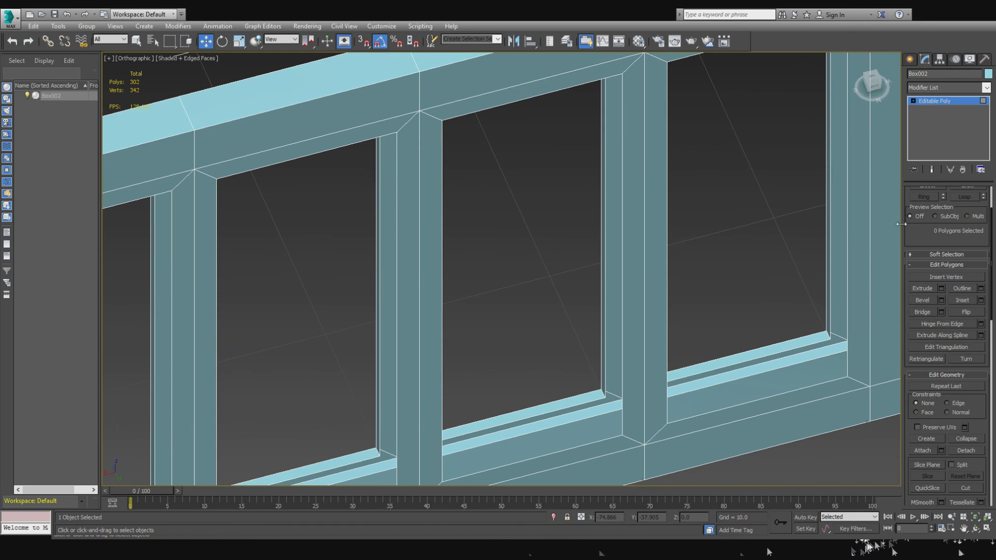
key("3")
left_click(829, 300)
left_click(846, 299, "ctrl")
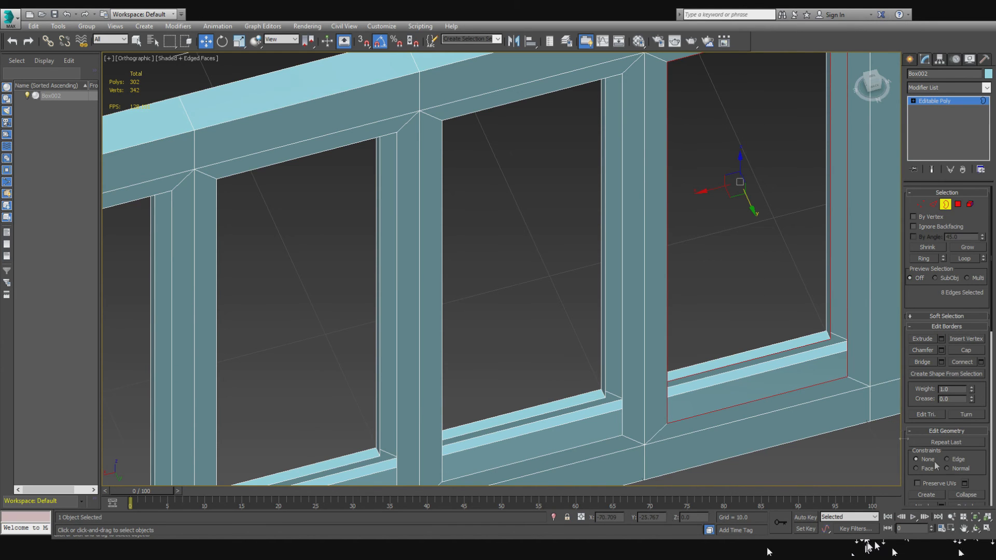
left_click(920, 362)
left_click(605, 350)
left_click(619, 363, "ctrl")
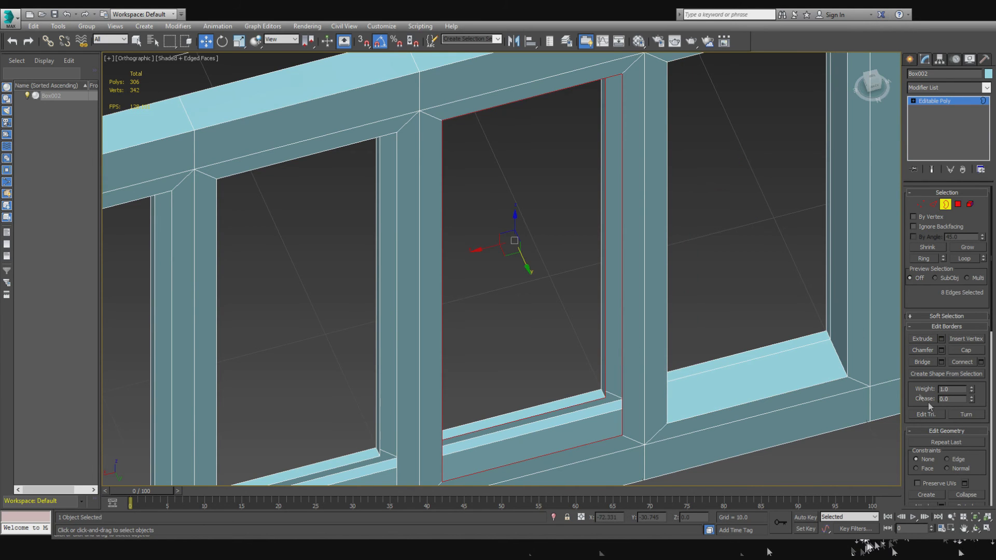
left_click(923, 362)
- Bridge the inner and outer borders of the third, fourth and fifth window openings from the panel's negative X end
scroll(793, 319, "down", 4)
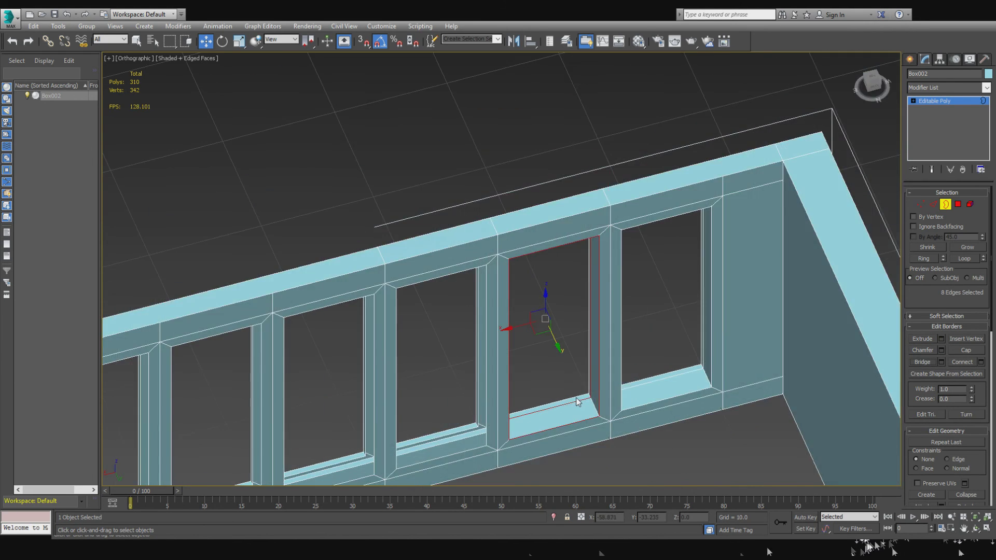
scroll(793, 319, "up", 3)
left_click(665, 367)
left_click(656, 377)
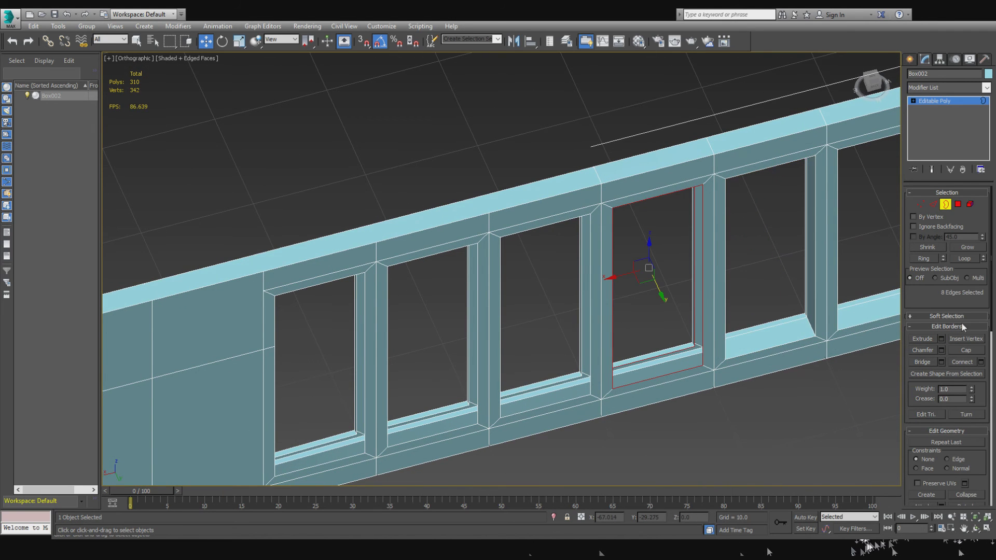
left_click(923, 361)
left_click(540, 388)
left_click(922, 362)
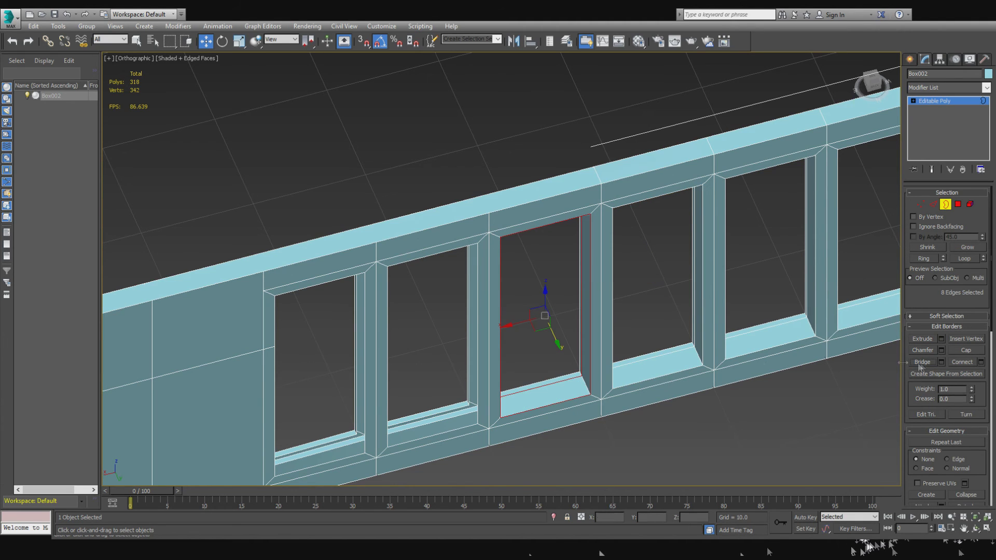
left_click(455, 407)
left_click(922, 361)
- Bridge the inner and outer borders of the window opening adjoining the middle section on its negative X side
key("alt+x")
middle_click_drag(552, 396, 761, 338)
left_click(555, 393)
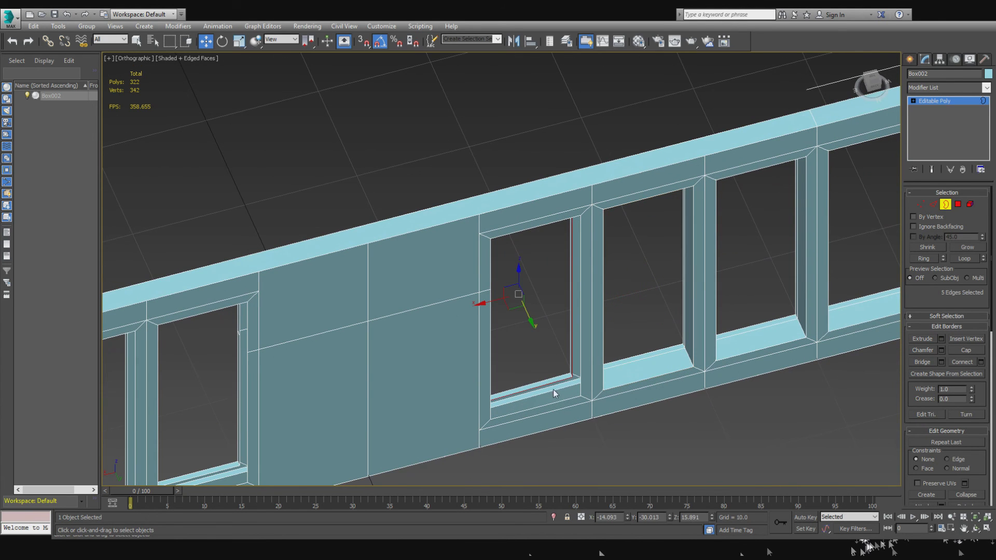
left_click(561, 403, "ctrl")
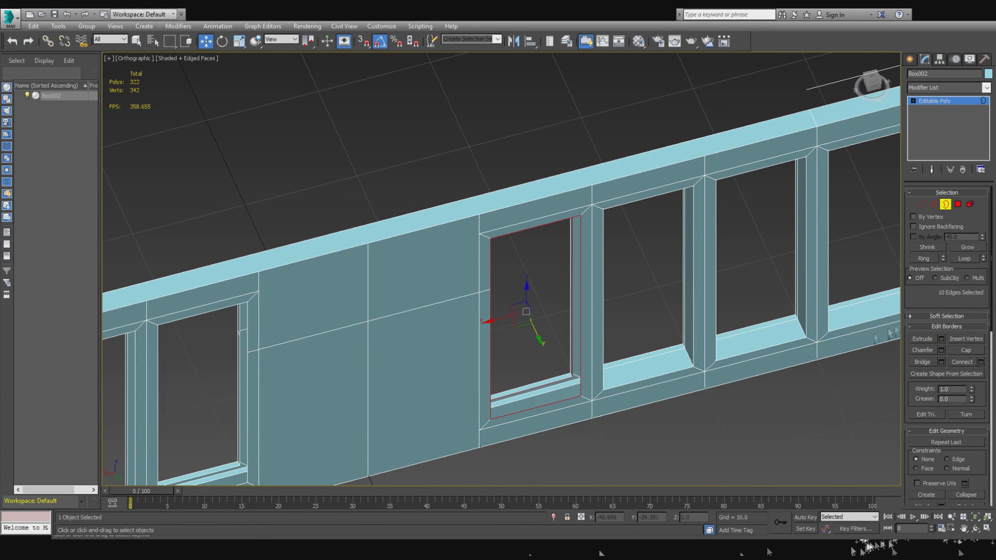
left_click(923, 363)
- Bridge the inner and outer borders of the two window openings closest to the middle section on its positive X side
scroll(618, 397, "down", 2)
middle_click_drag(619, 396, 985, 263)
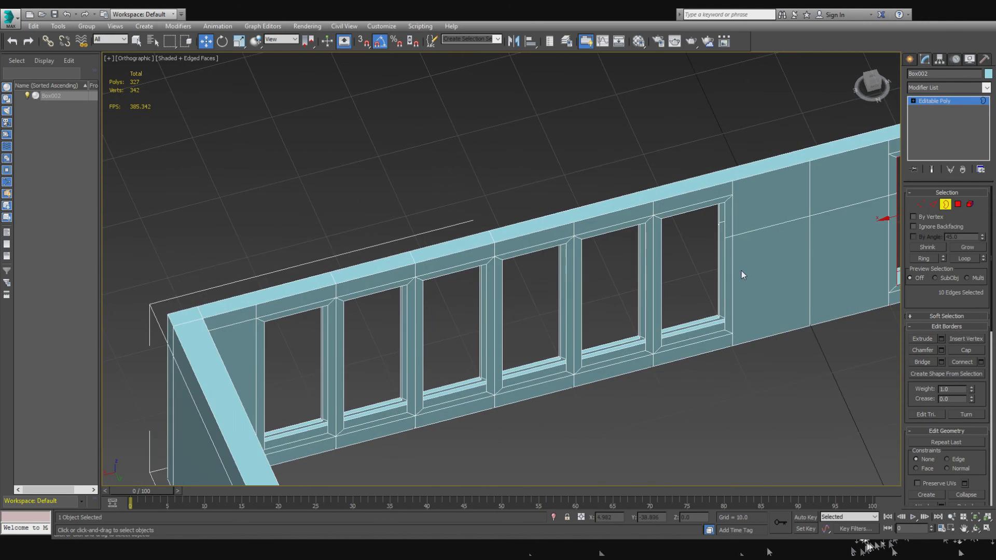
scroll(742, 275, "up", 3)
left_click(702, 339)
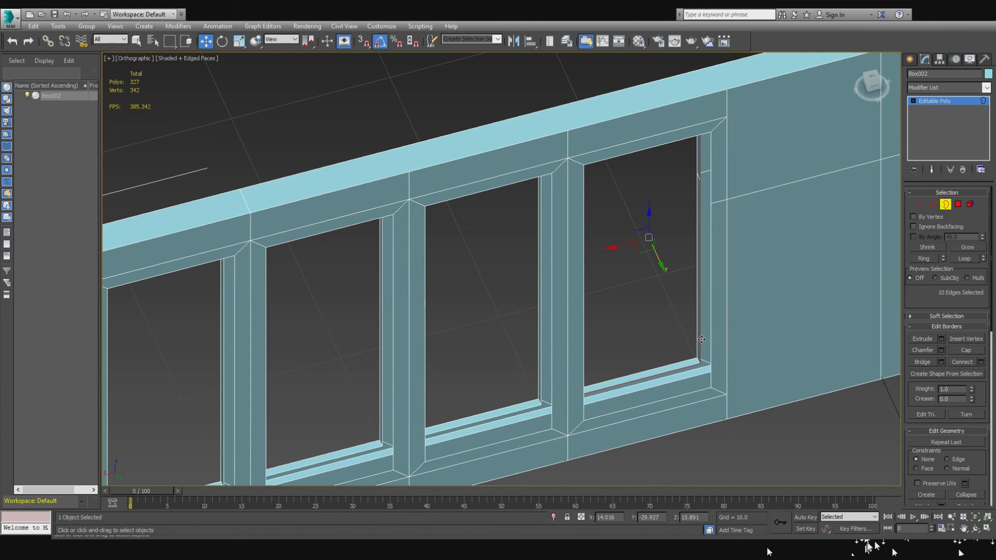
left_click(931, 363)
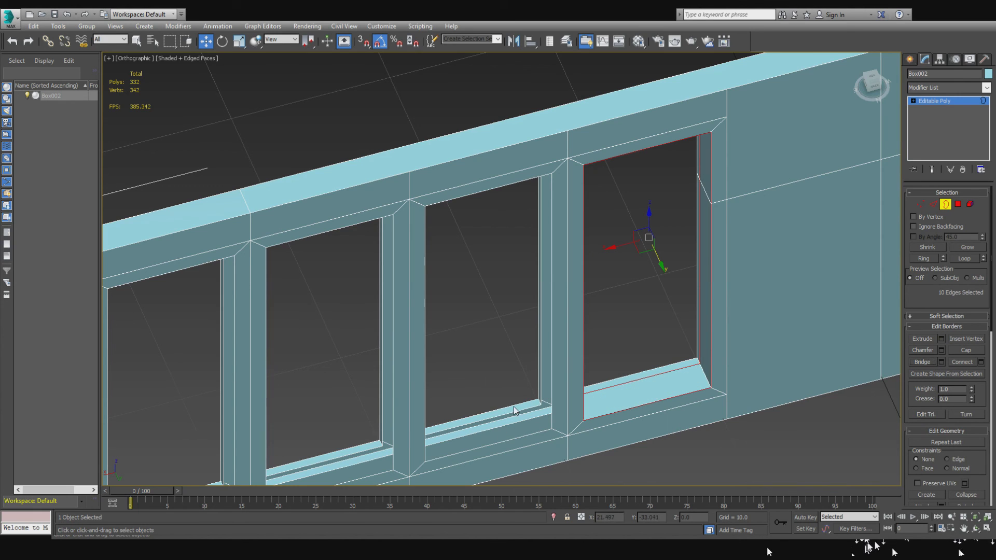
left_click(512, 408)
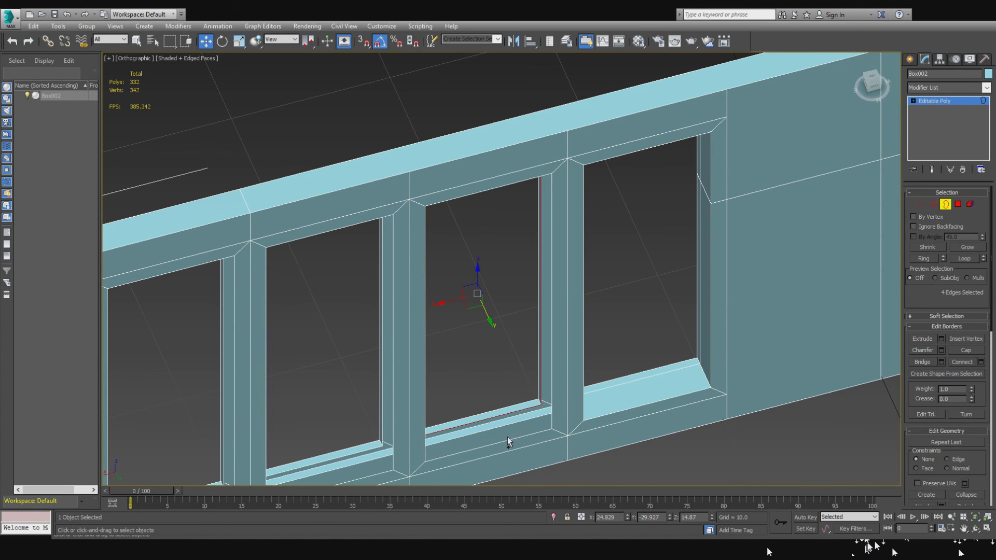
left_click(514, 440, "ctrl")
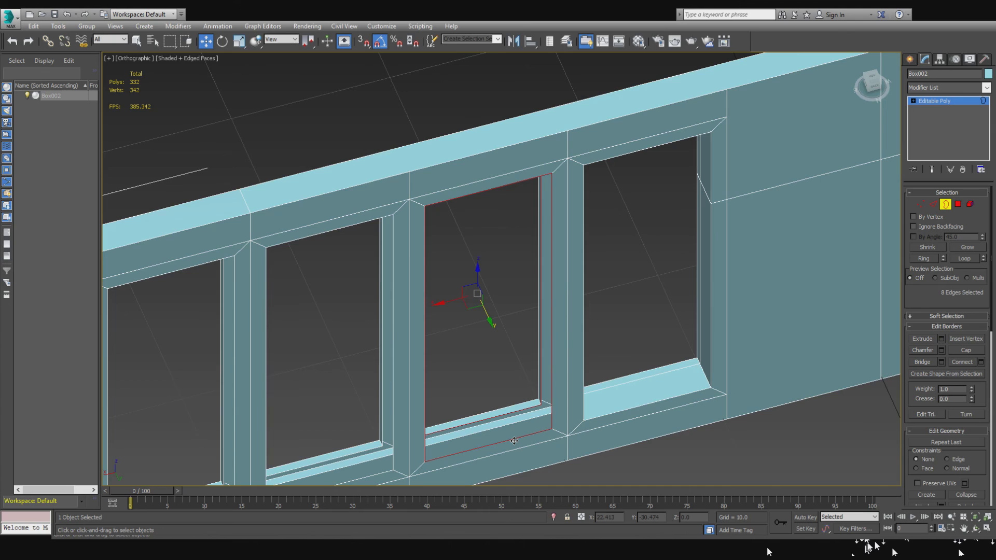
left_click(926, 363)
- Bridge the inner and outer borders of the third and fourth window openings on the middle section's positive X side
middle_click_drag(631, 362, 598, 310, "alt")
left_click(634, 278, "ctrl")
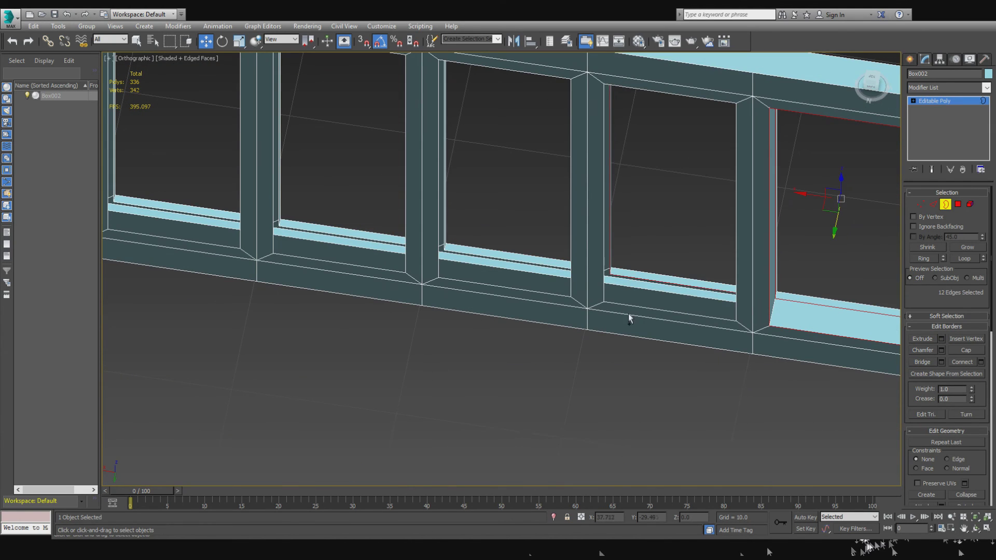
left_click(632, 307, "ctrl")
left_click(919, 364)
middle_click_drag(383, 245, 652, 384)
left_click(730, 388, "ctrl")
left_click(923, 363)
- Bridge the inner and outer borders of the last two window openings at the panel's positive X end
left_click(604, 397)
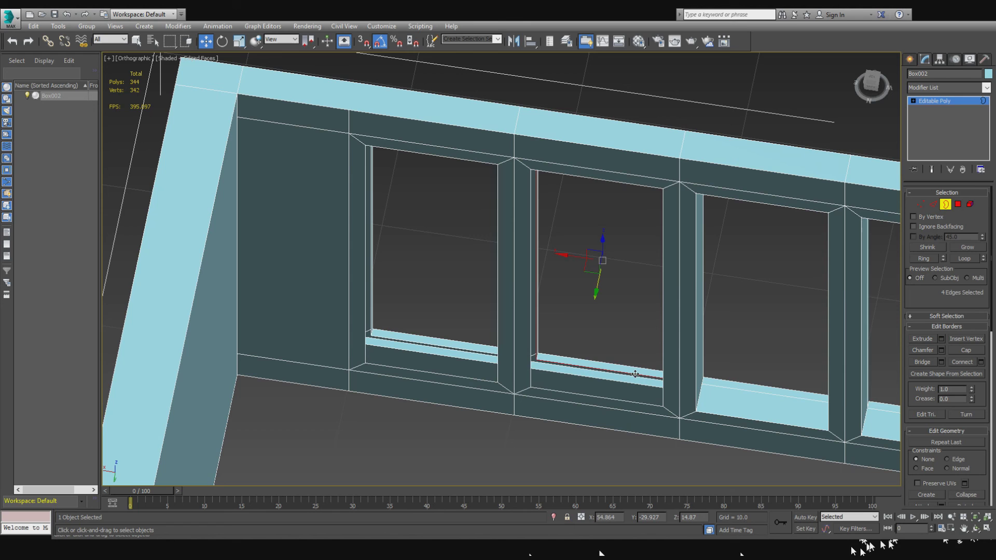
left_click(923, 362)
left_click(423, 345)
left_click(426, 372, "ctrl")
left_click(929, 362)
- Delete the lower outer and inner faces of the middle section to open a doorway through the front panel
scroll(737, 350, "down", 5)
middle_click_drag(737, 350, 546, 346, "alt")
scroll(476, 338, "up", 2)
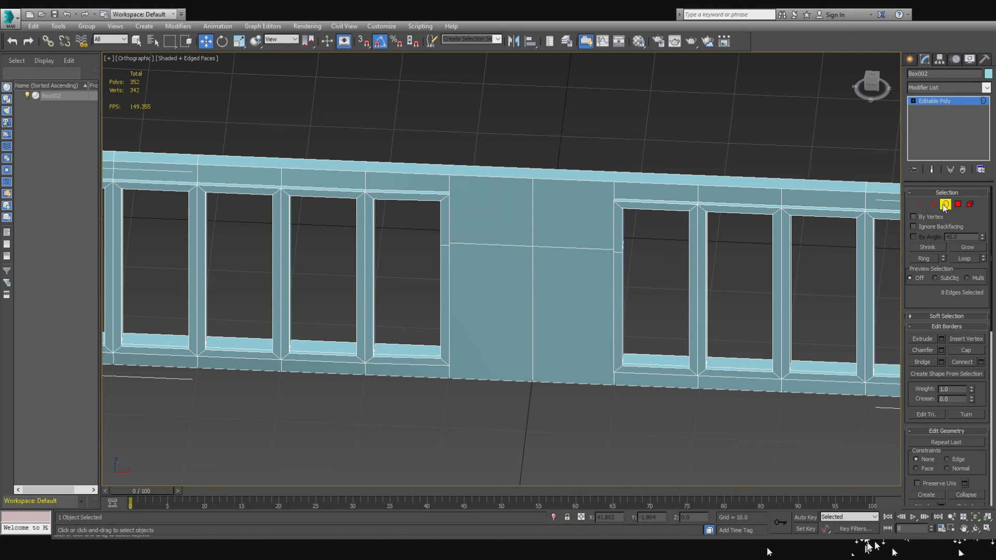
key("4")
left_click(518, 330)
key("Delete")
left_click(610, 312)
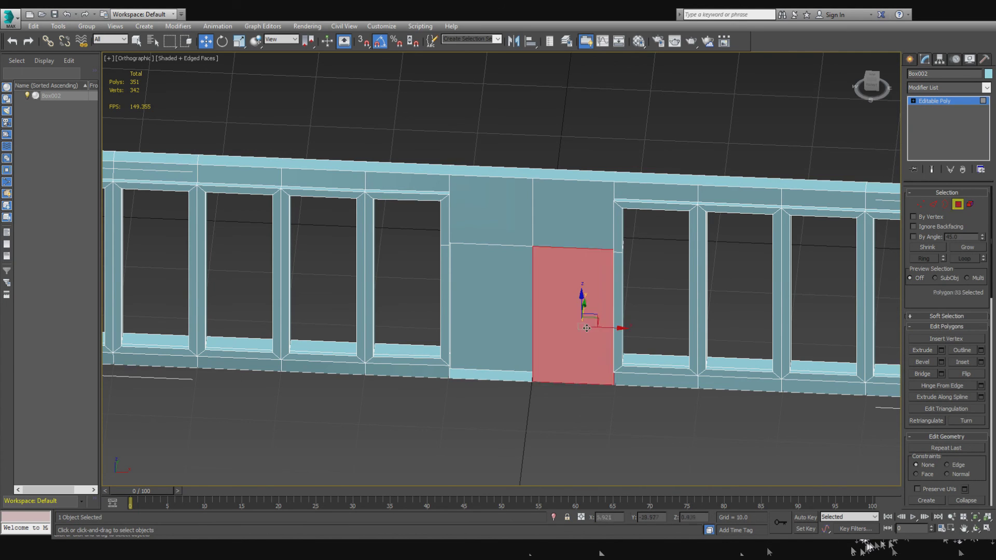
key("Delete")
left_click(542, 324)
left_click(522, 337, "ctrl")
key("Delete")
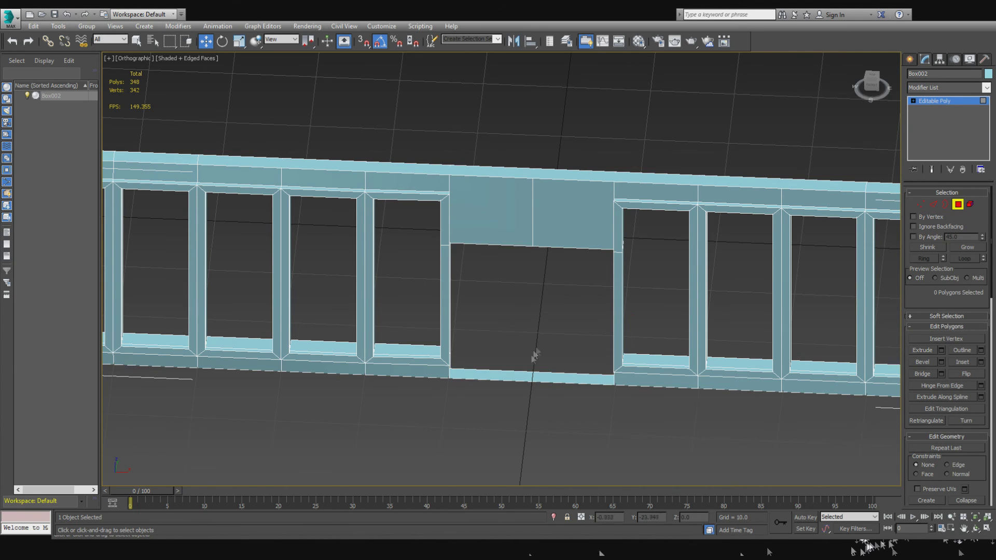
left_click(517, 380)
left_click(524, 369)
- Bridge the upper and lower pairs of open vertical edges to close the doorway's jamb on the negative X side
key("2")
middle_click_drag(457, 304, 372, 251, "alt")
scroll(372, 252, "up", 4)
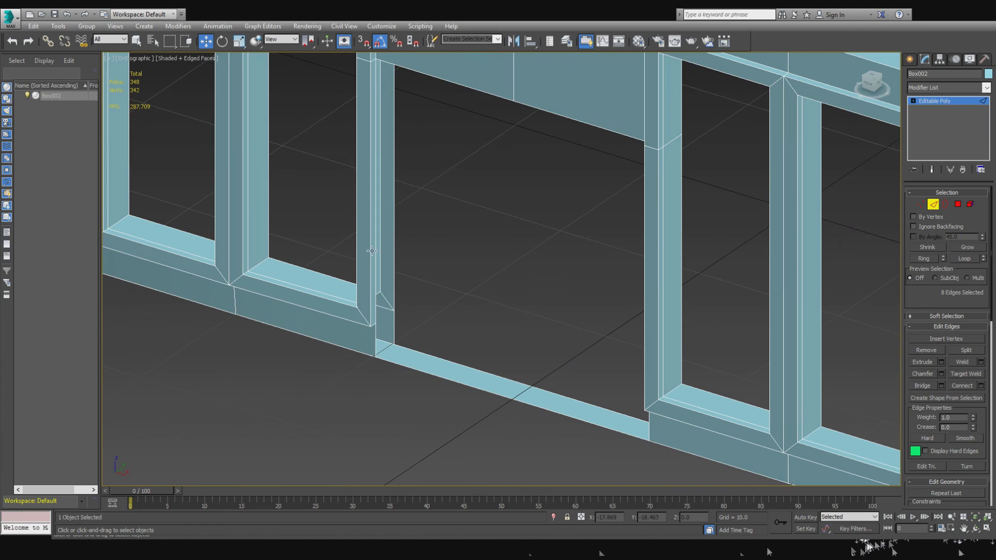
left_click(394, 222)
left_click(376, 244, "ctrl")
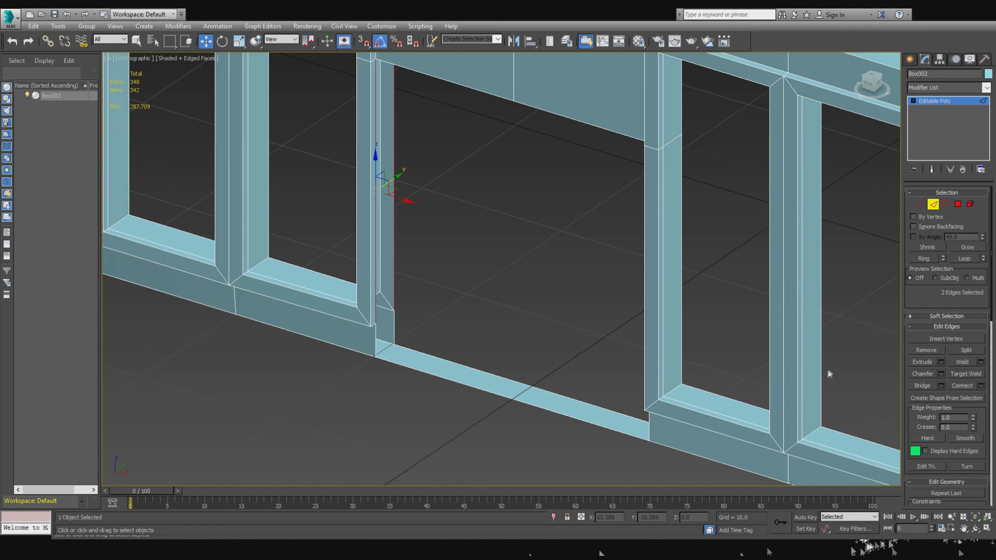
left_click(923, 385)
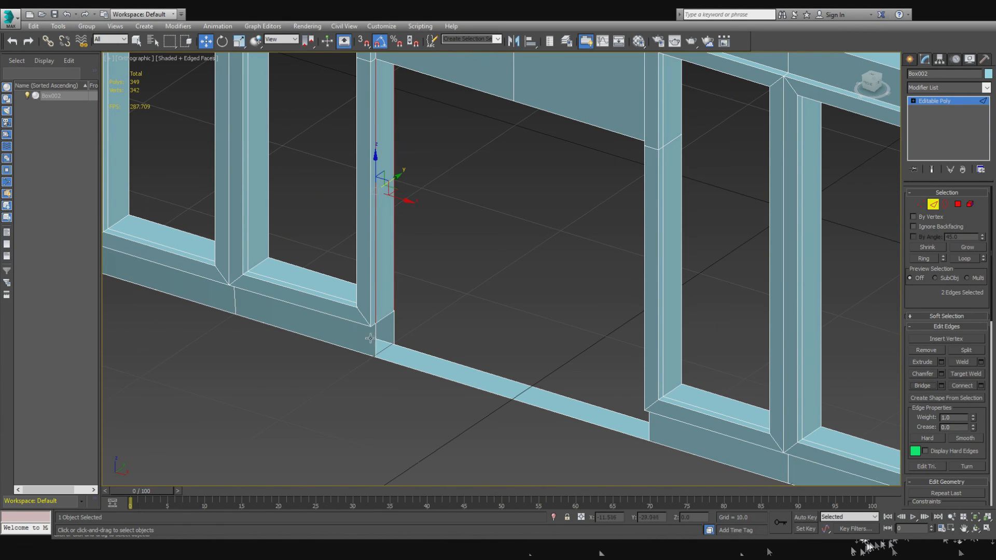
left_click(394, 334)
left_click(375, 350, "ctrl")
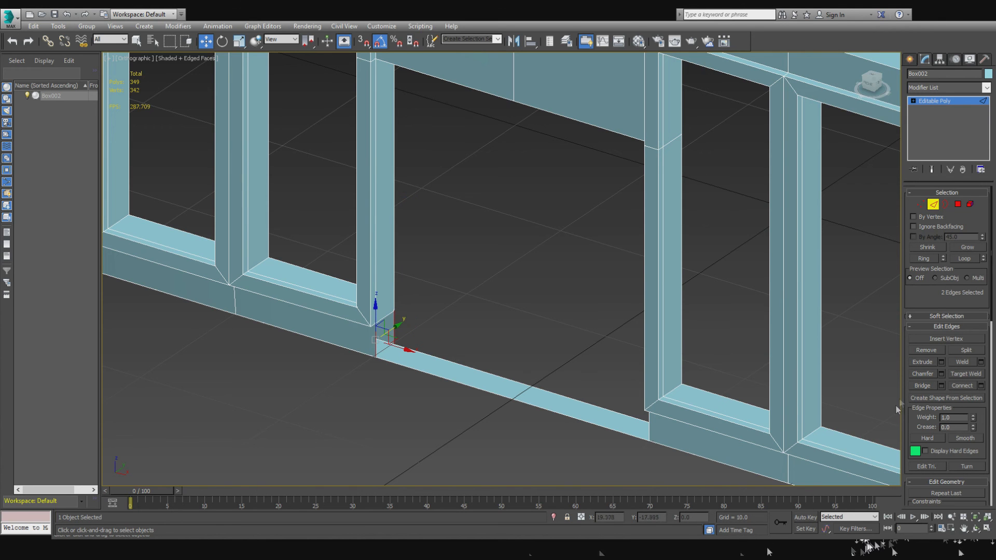
left_click(923, 388)
- Bridge the upper and lower pairs of open vertical edges to close the doorway's jamb on the positive X side
middle_click_drag(611, 398, 671, 403, "alt")
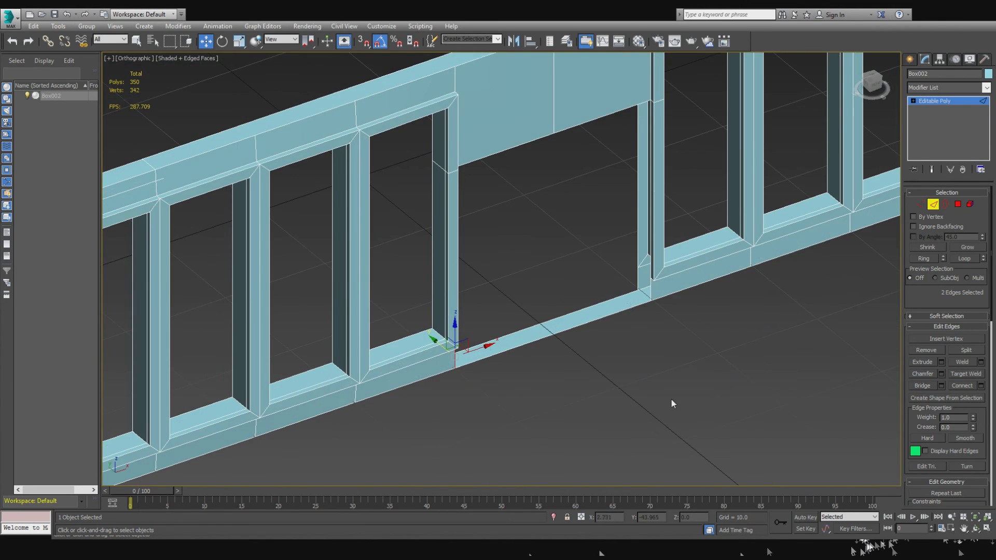
scroll(641, 236, "up", 3)
left_click(645, 215)
left_click(676, 213, "ctrl")
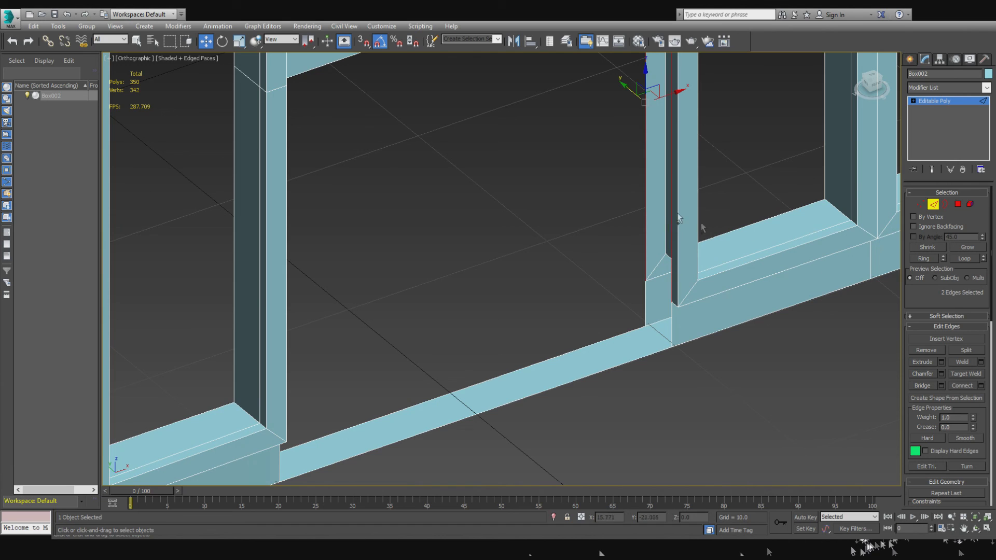
left_click(926, 385)
left_click(647, 299)
left_click(676, 314, "ctrl")
left_click(923, 386)
- Bridge the outer and inner edges along both halves of the doorway's head to close its underside, and clear the selection
scroll(701, 275, "up", 3)
middle_click_drag(700, 275, 697, 337)
left_click_drag(698, 350, 708, 456)
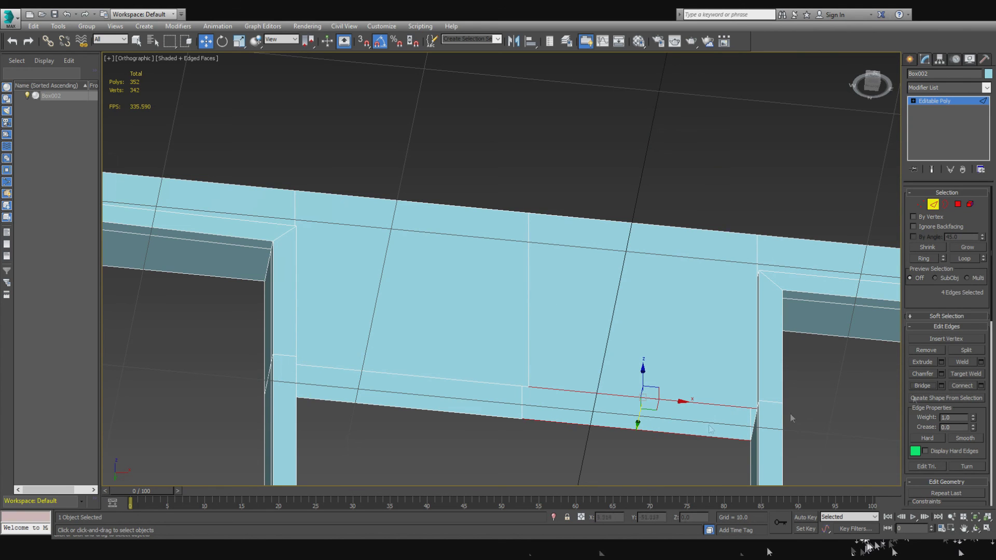
left_click_drag(454, 431, 463, 369)
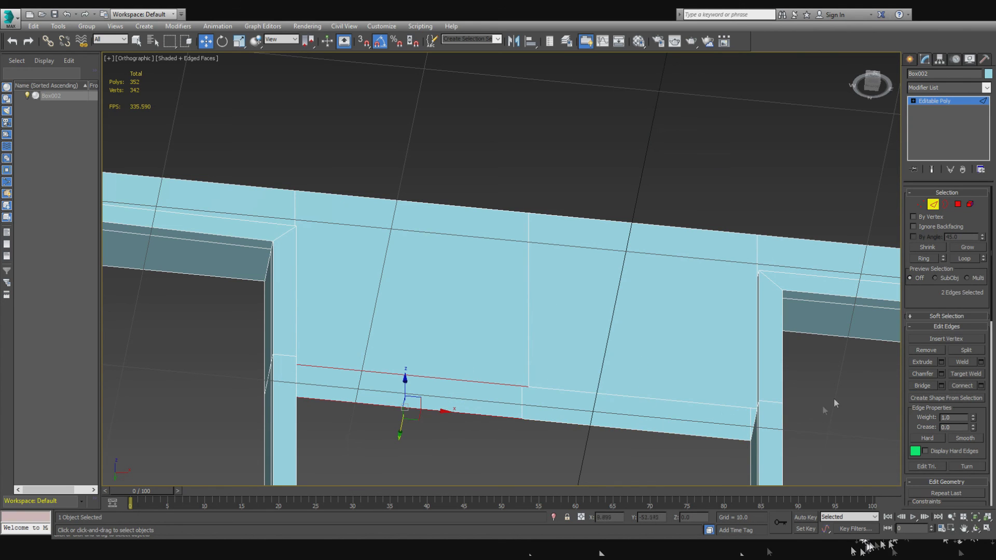
left_click(929, 385)
left_click_drag(621, 384, 643, 448)
left_click(922, 385)
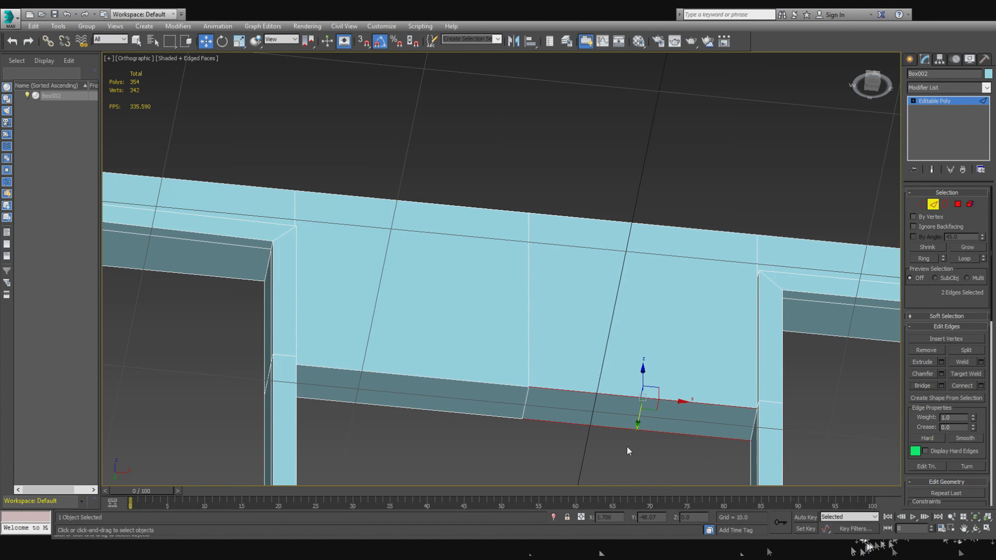
left_click(627, 446)
- Examine the whole box frame from the front, including its window openings and central doorway
scroll(628, 445, "down", 6)
middle_click_drag(631, 427, 614, 415, "alt")
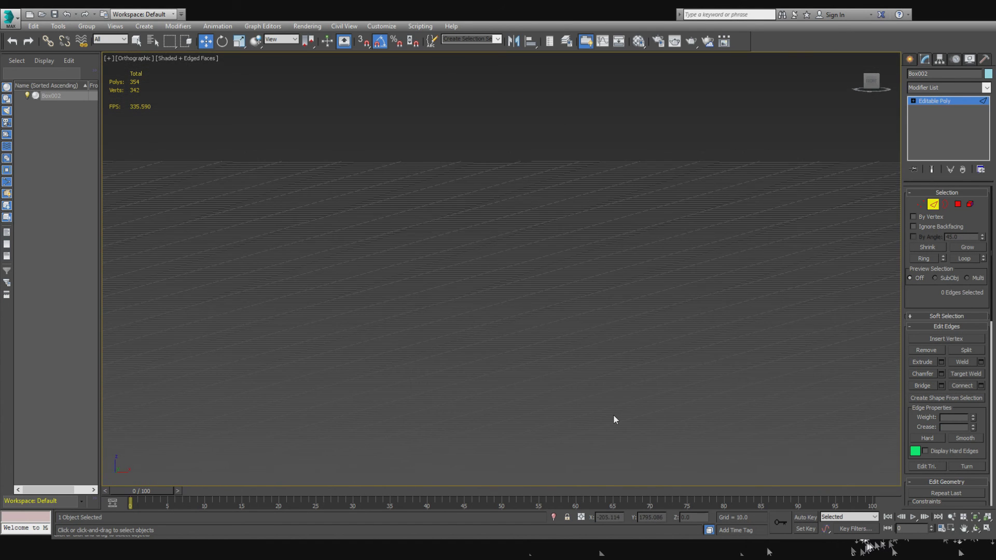
key("z")
scroll(471, 286, "up", 6)
scroll(473, 290, "down", 4)
middle_click_drag(473, 295, 525, 352, "alt")
scroll(546, 365, "down", 5)
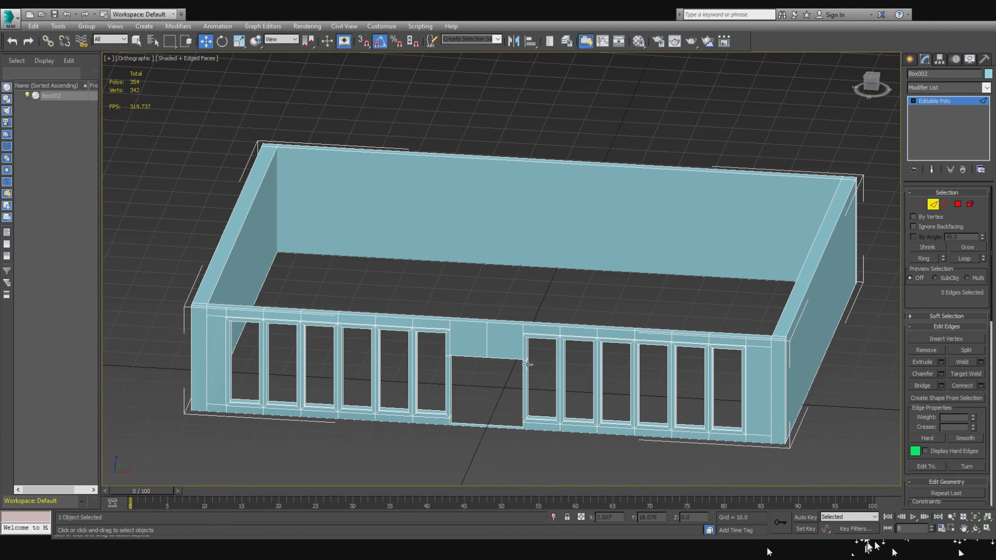